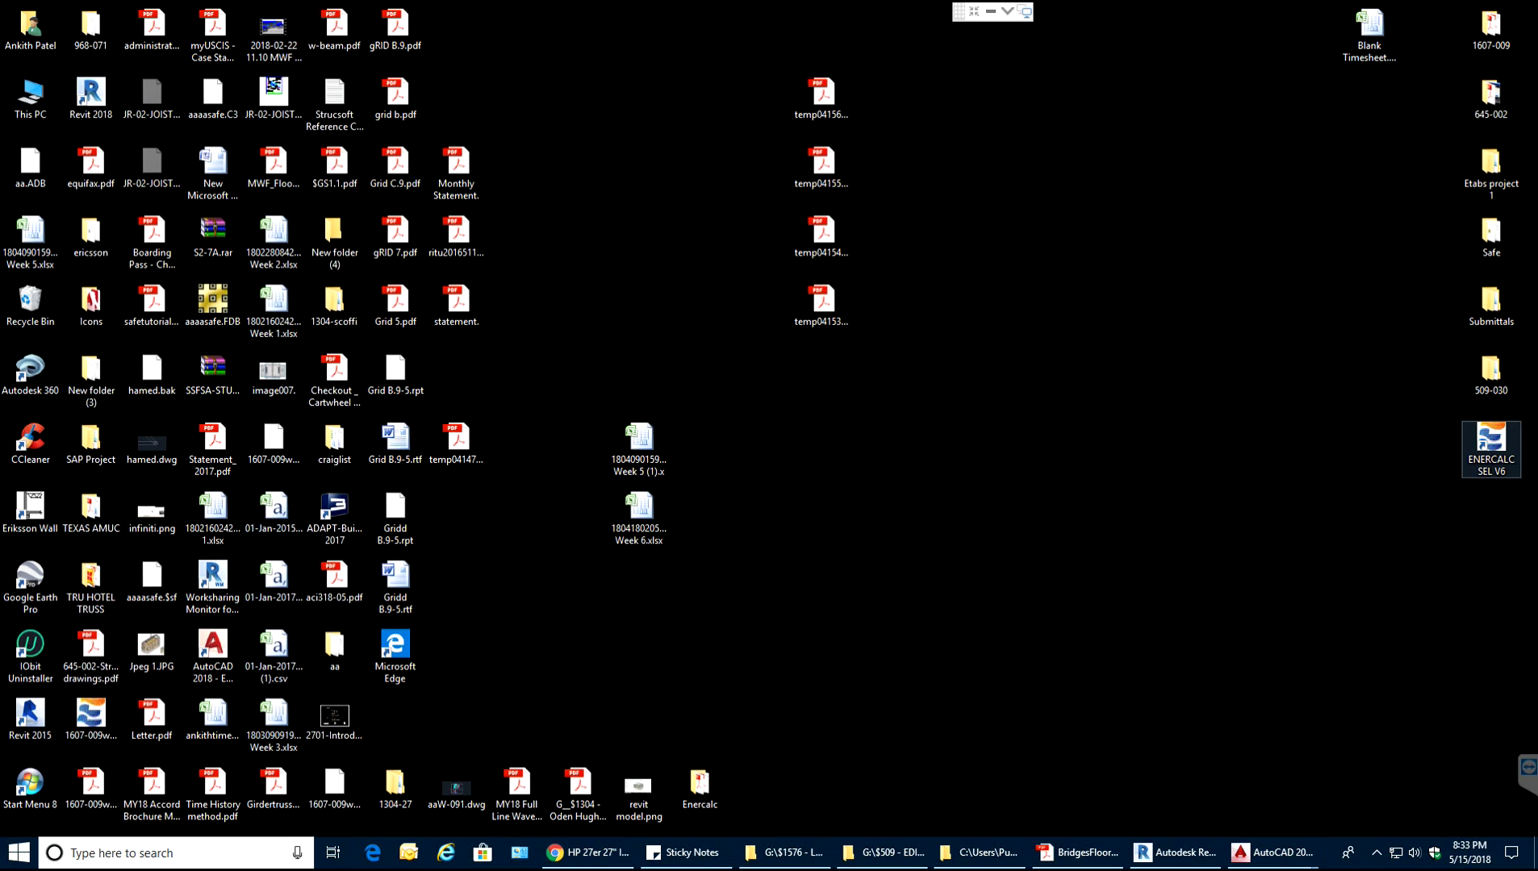
Launch ENERCALC SEL V6.
click(1490, 449)
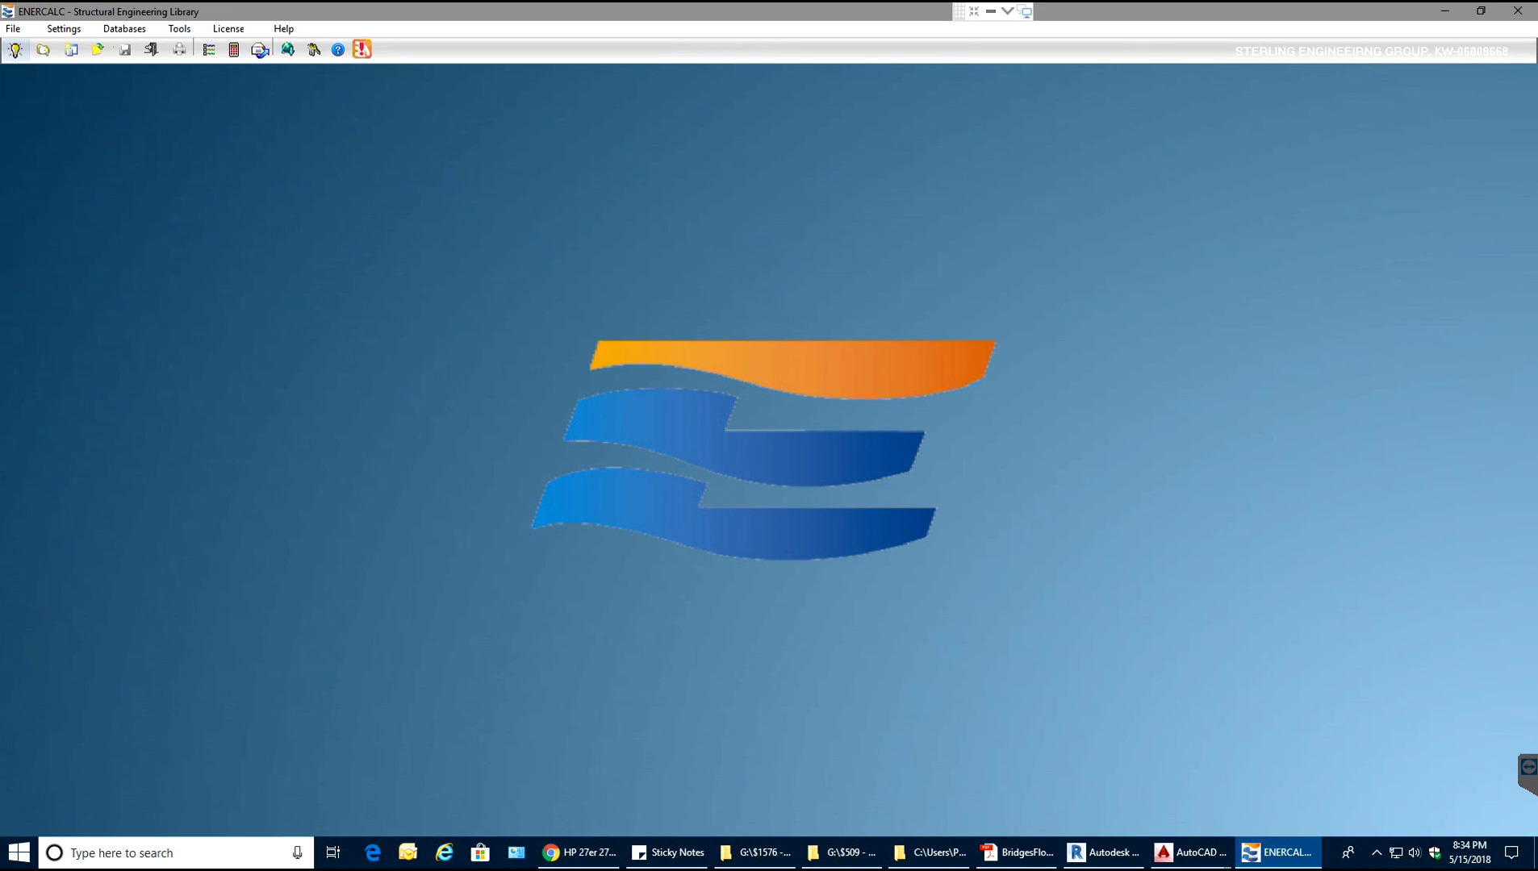
Look at the recent projects list and the dialog for opening an existing project file, leaving without opening anything.
click(13, 28)
key(Down)
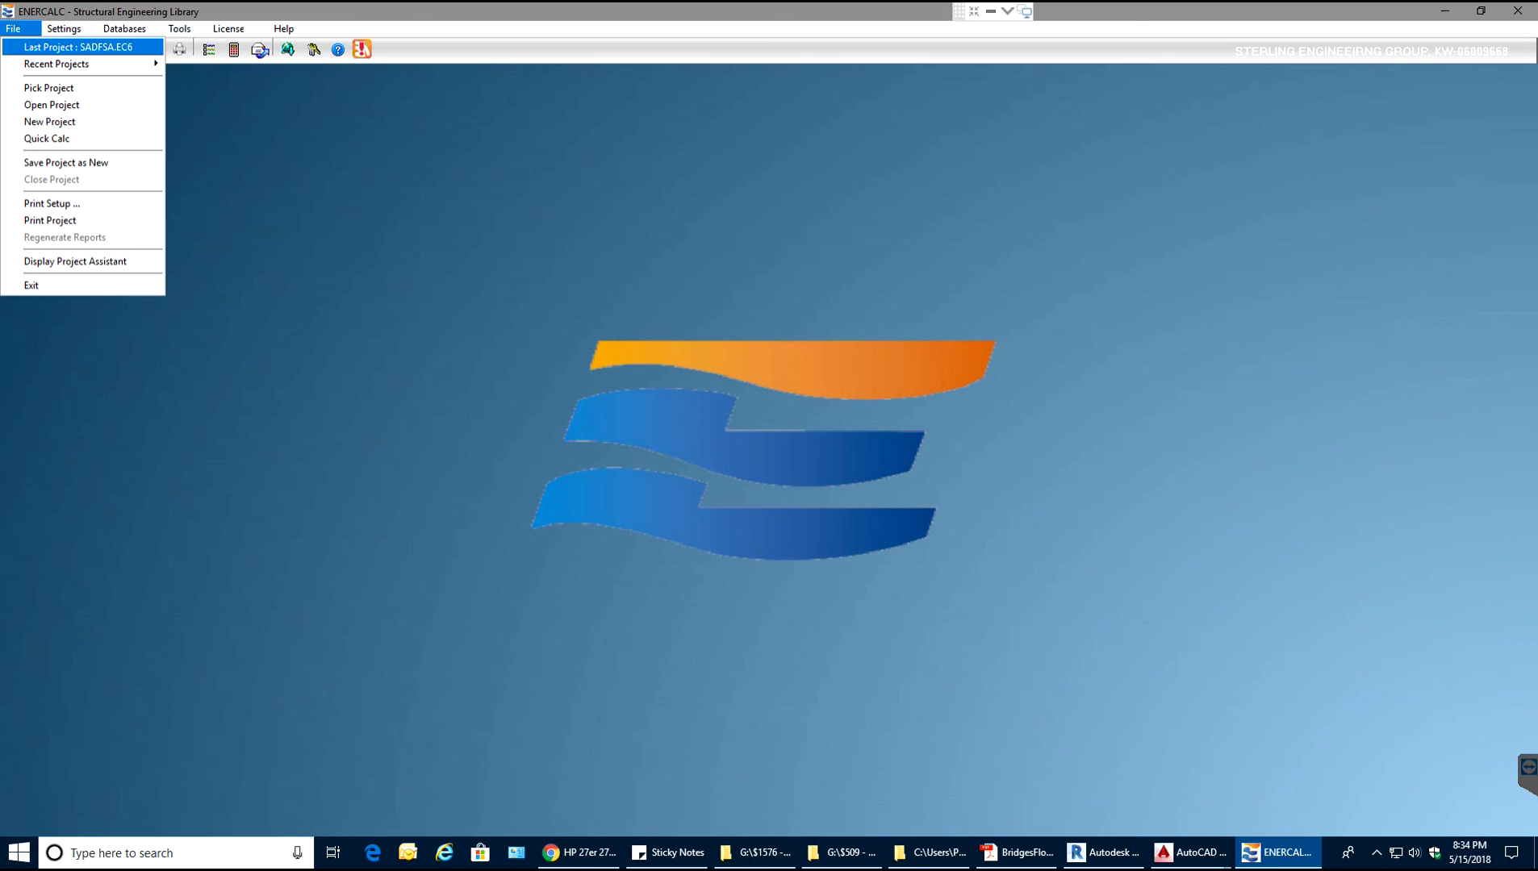
key(Down)
key(Right)
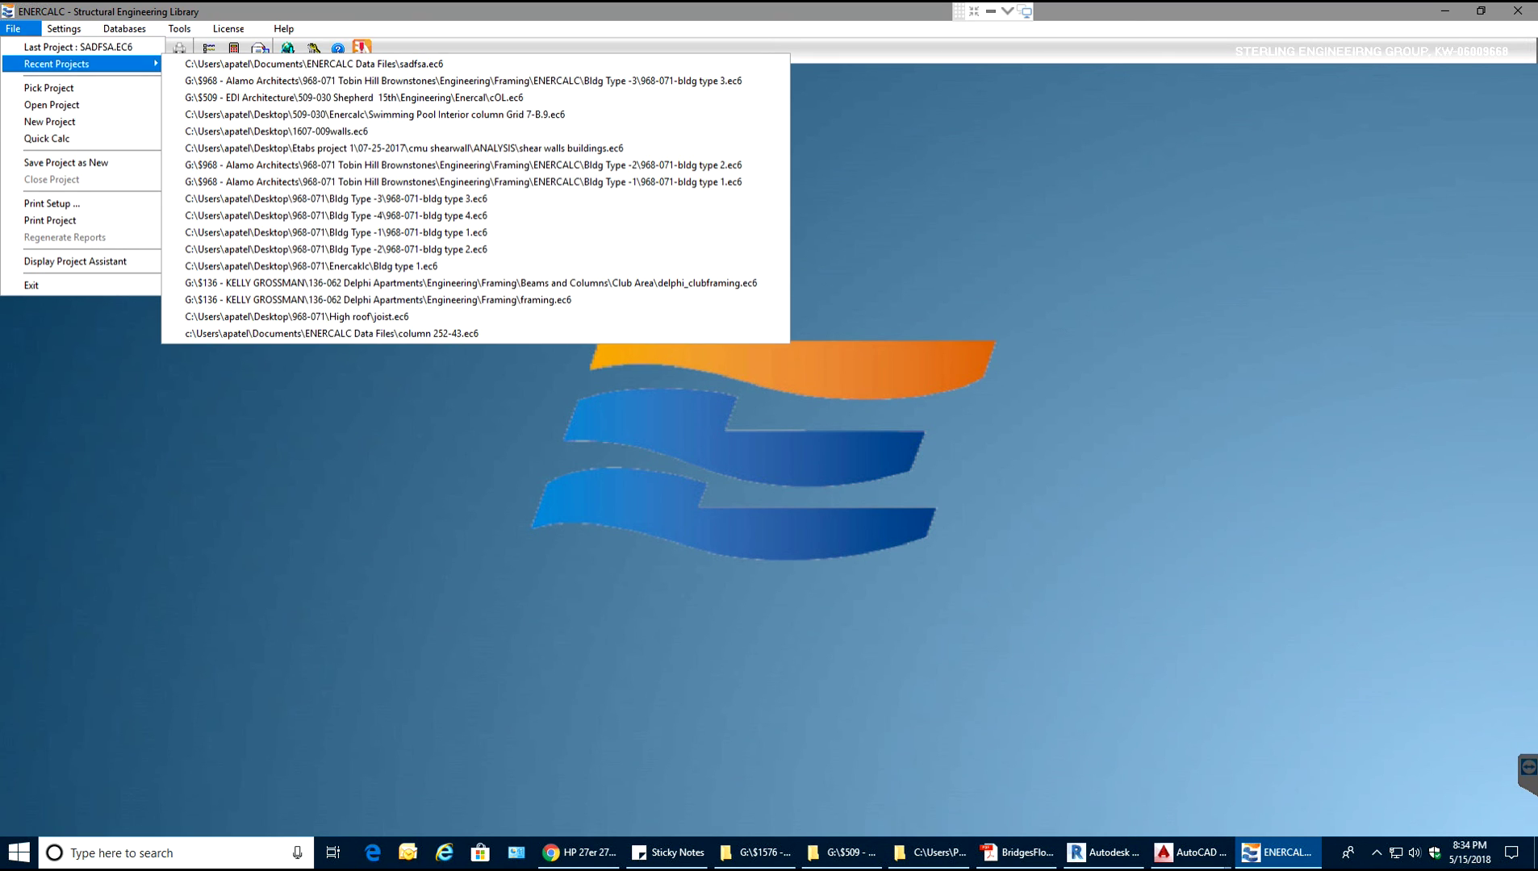
key(Left)
key(Down)
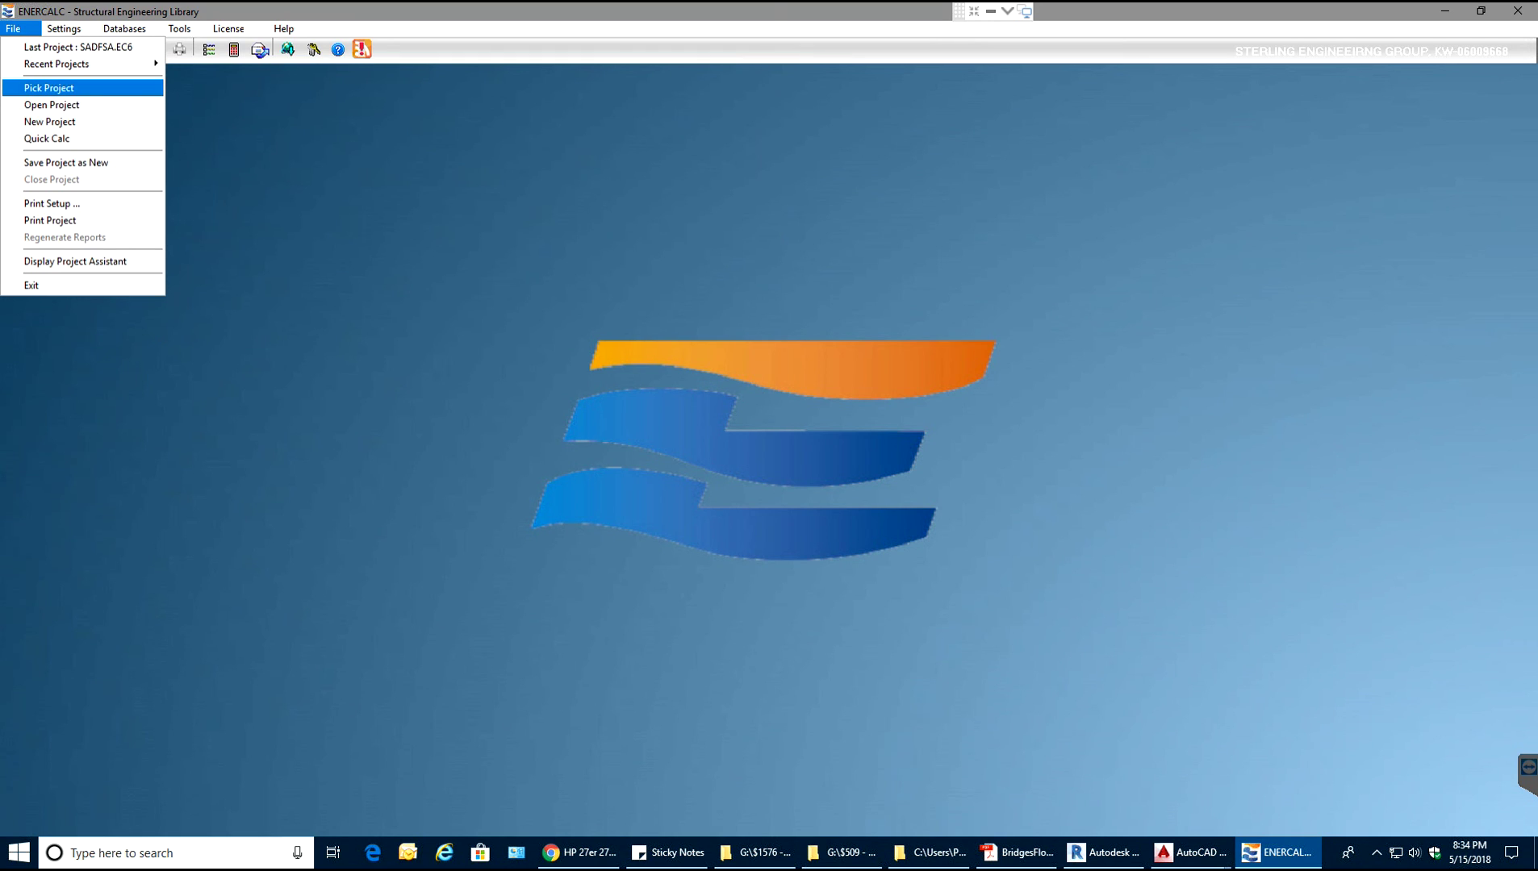
key(Down)
key(Return)
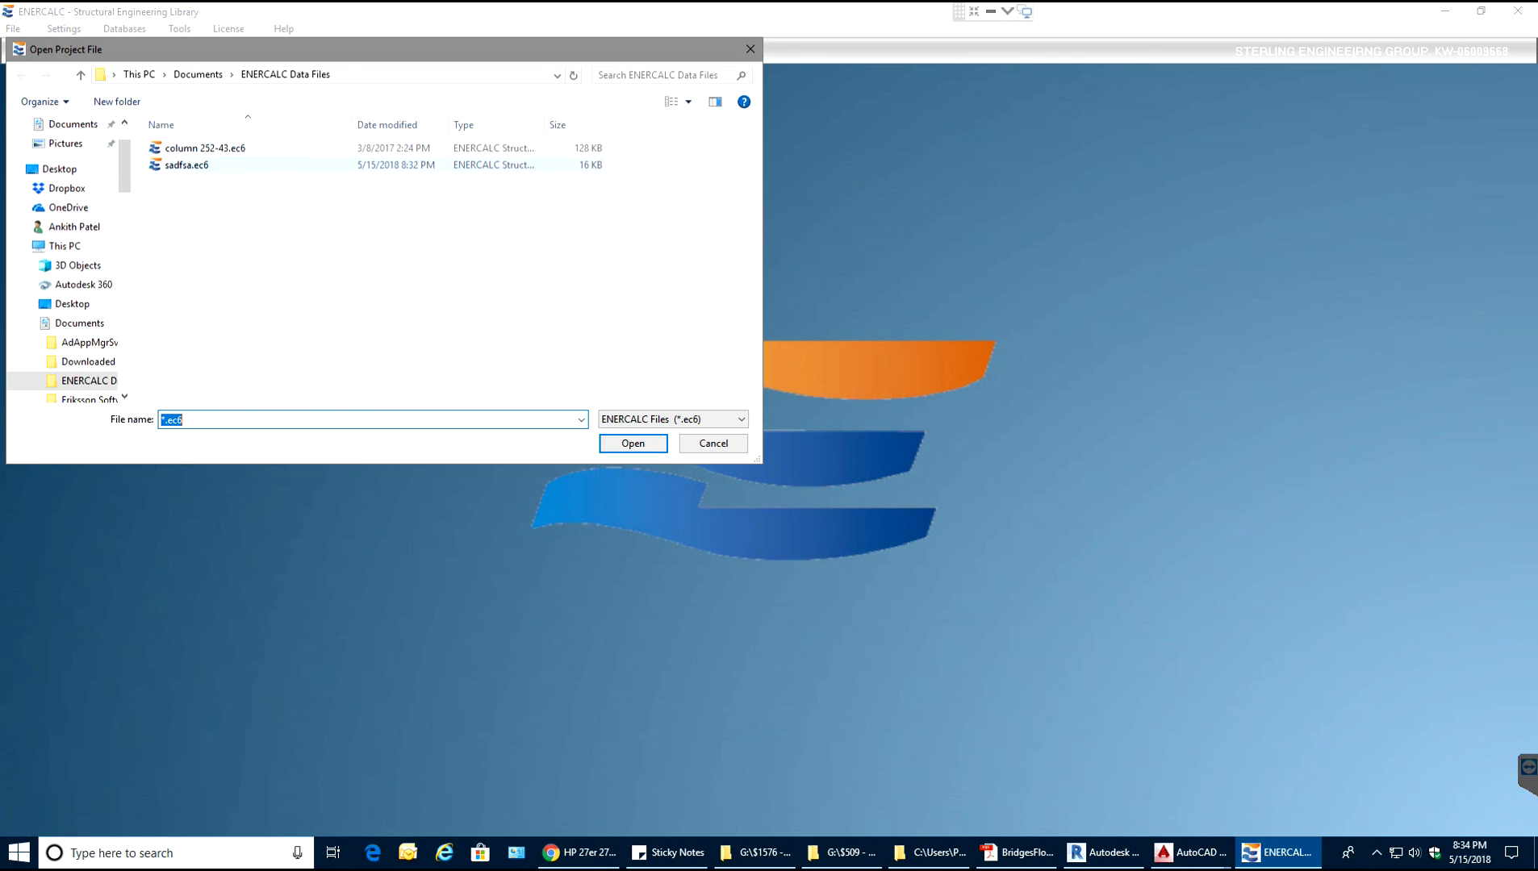
click(712, 443)
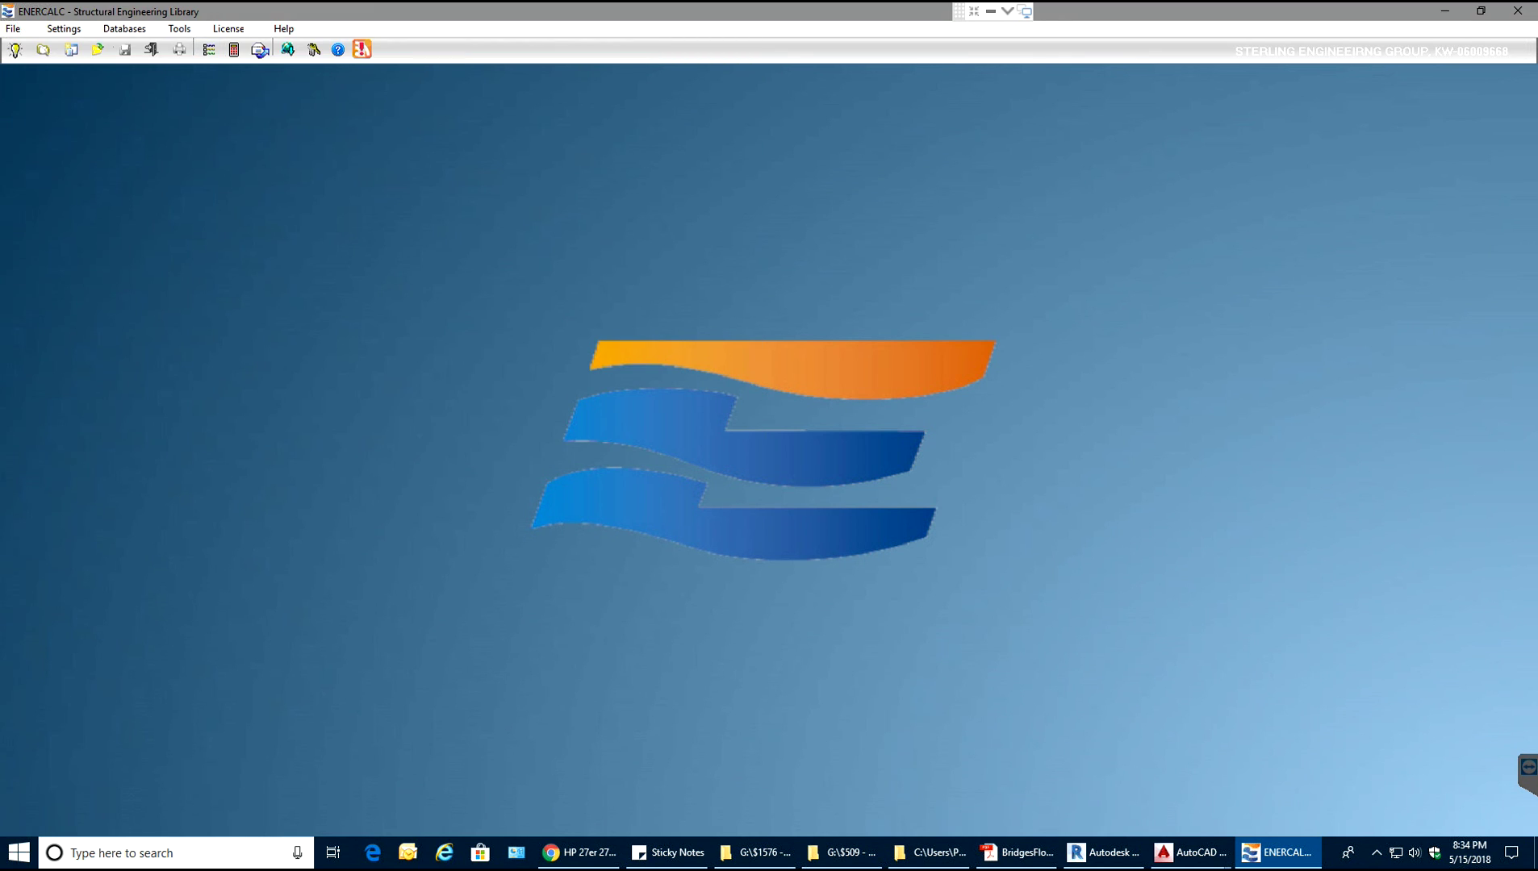
Display the Project Assistant to view its project file options and close it again.
click(12, 28)
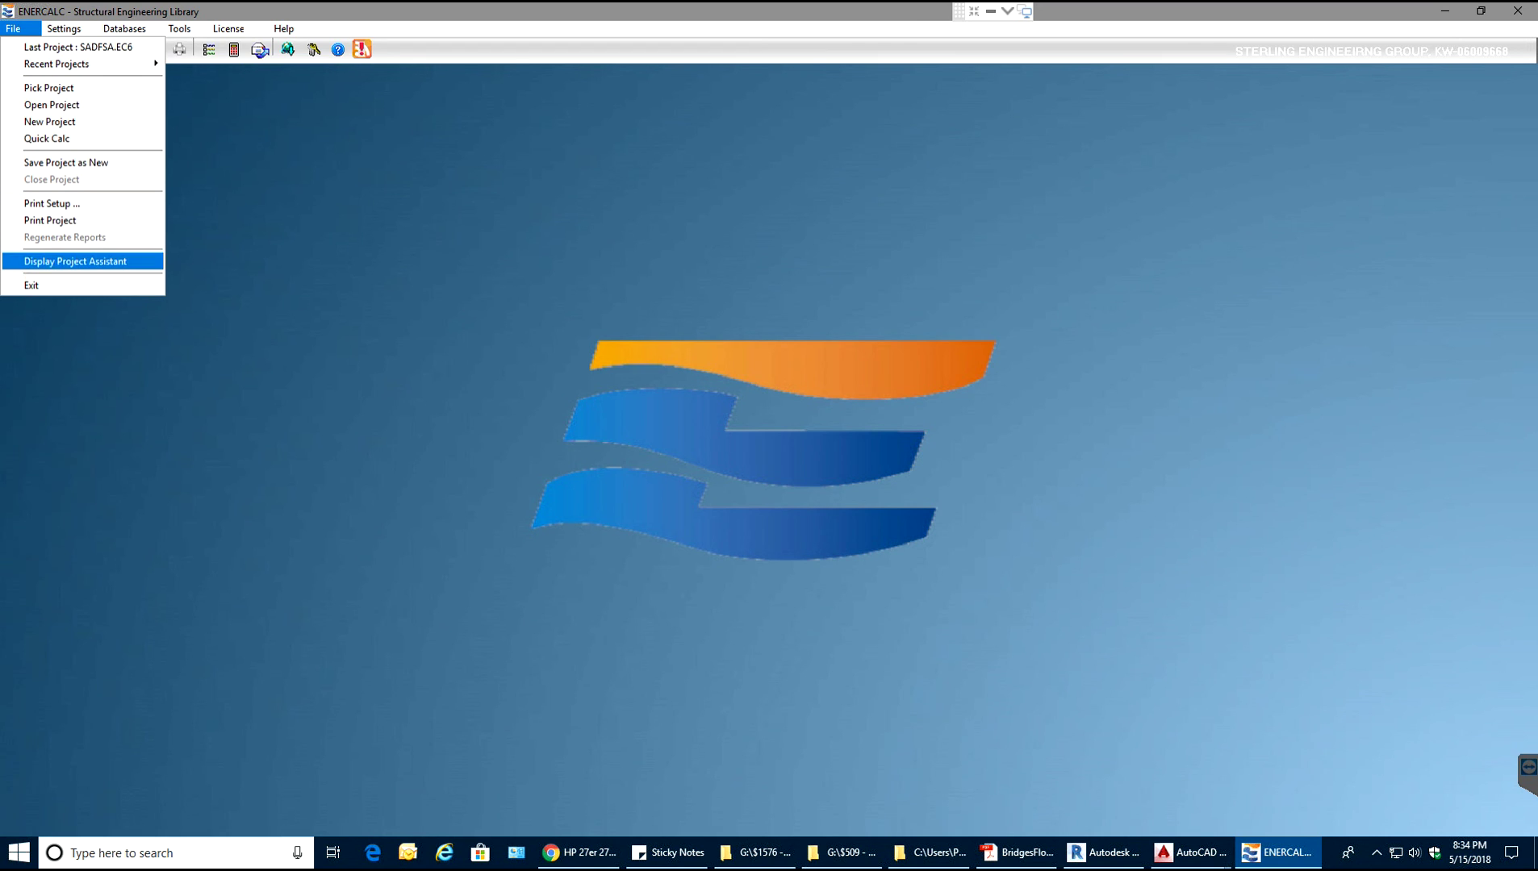
key(Return)
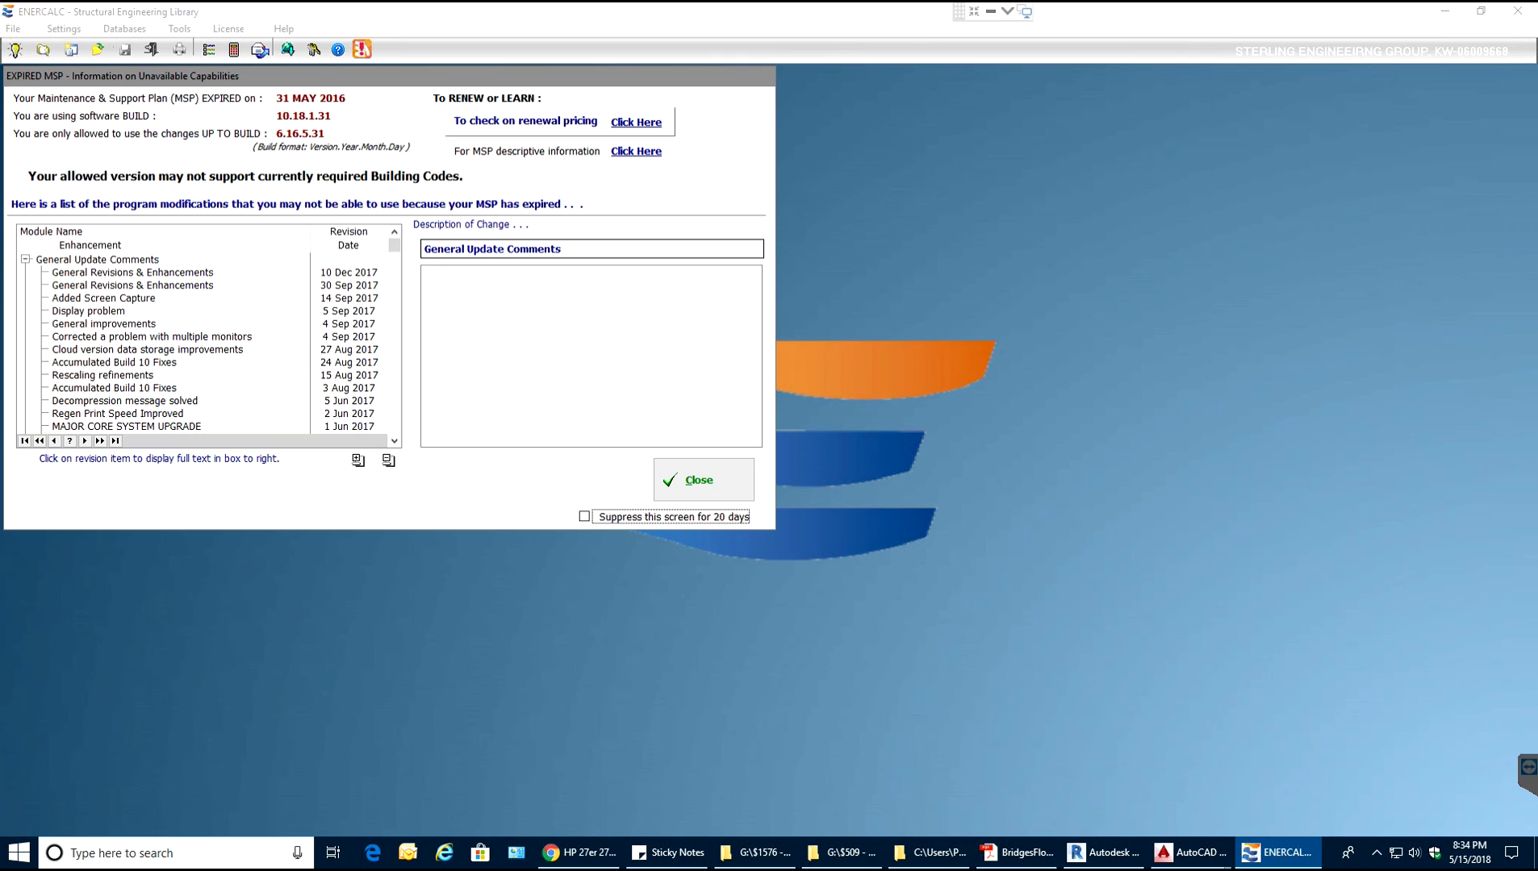
key(Return)
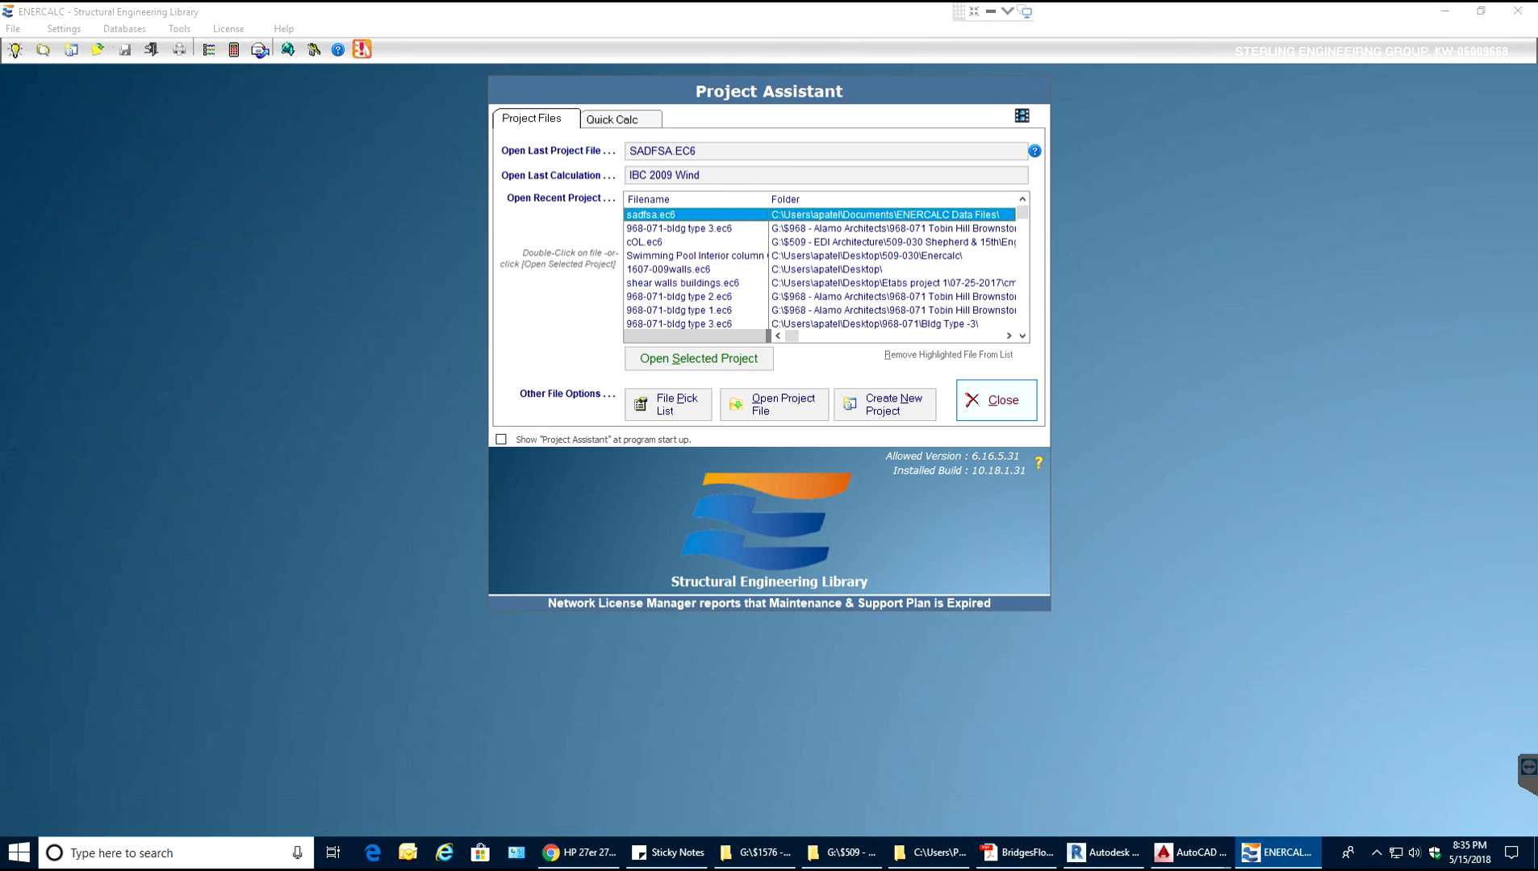
click(995, 401)
Create a new project file named "Simply supported beam" in the ENERCALC Data Files folder.
click(13, 28)
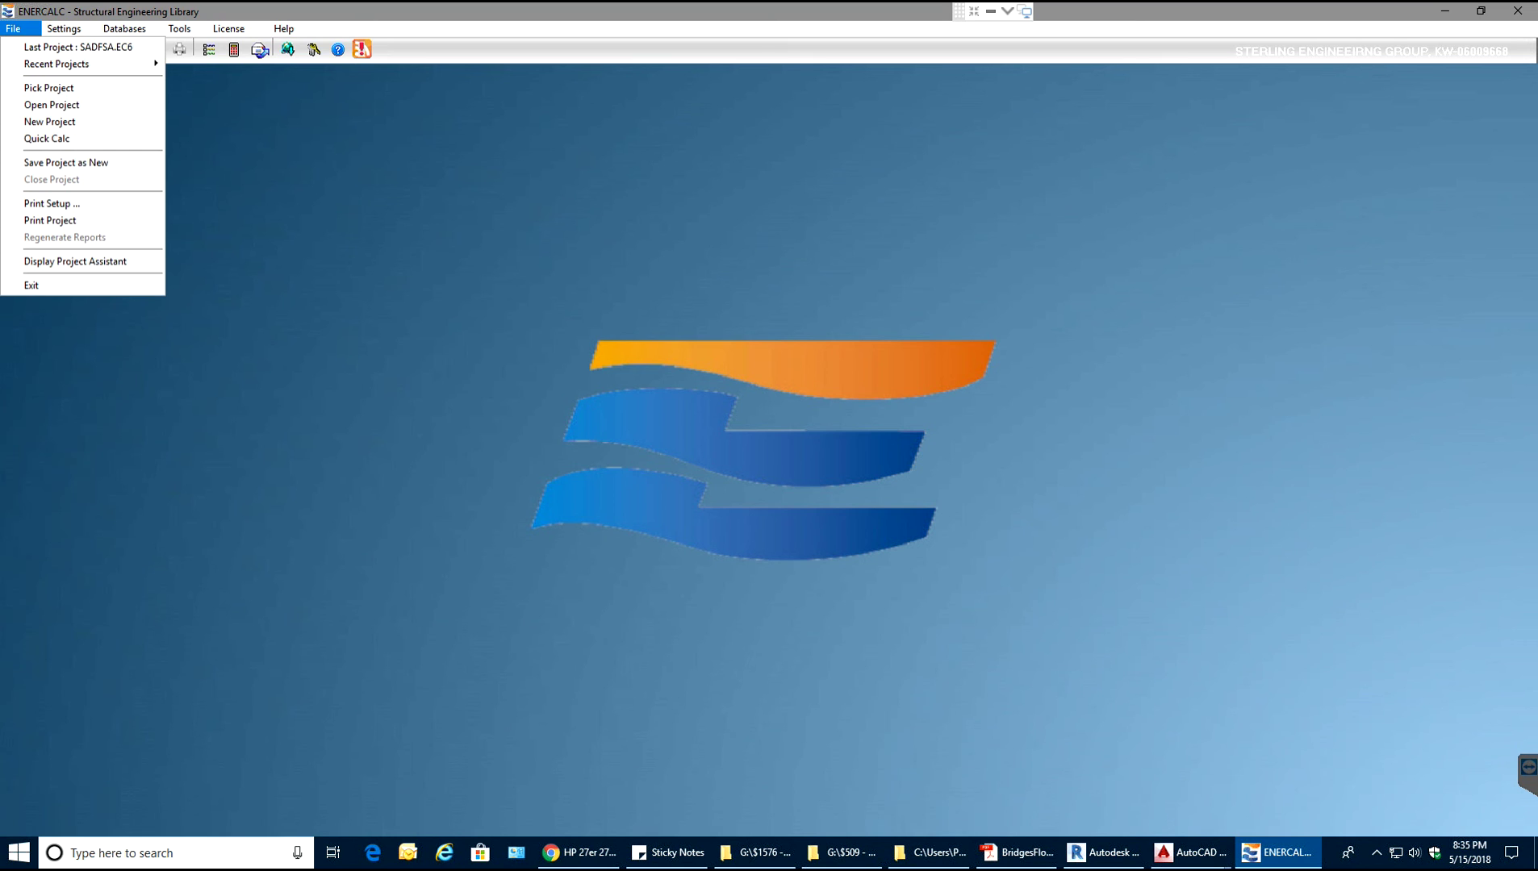
key(Down)
key(Down)
key(Right)
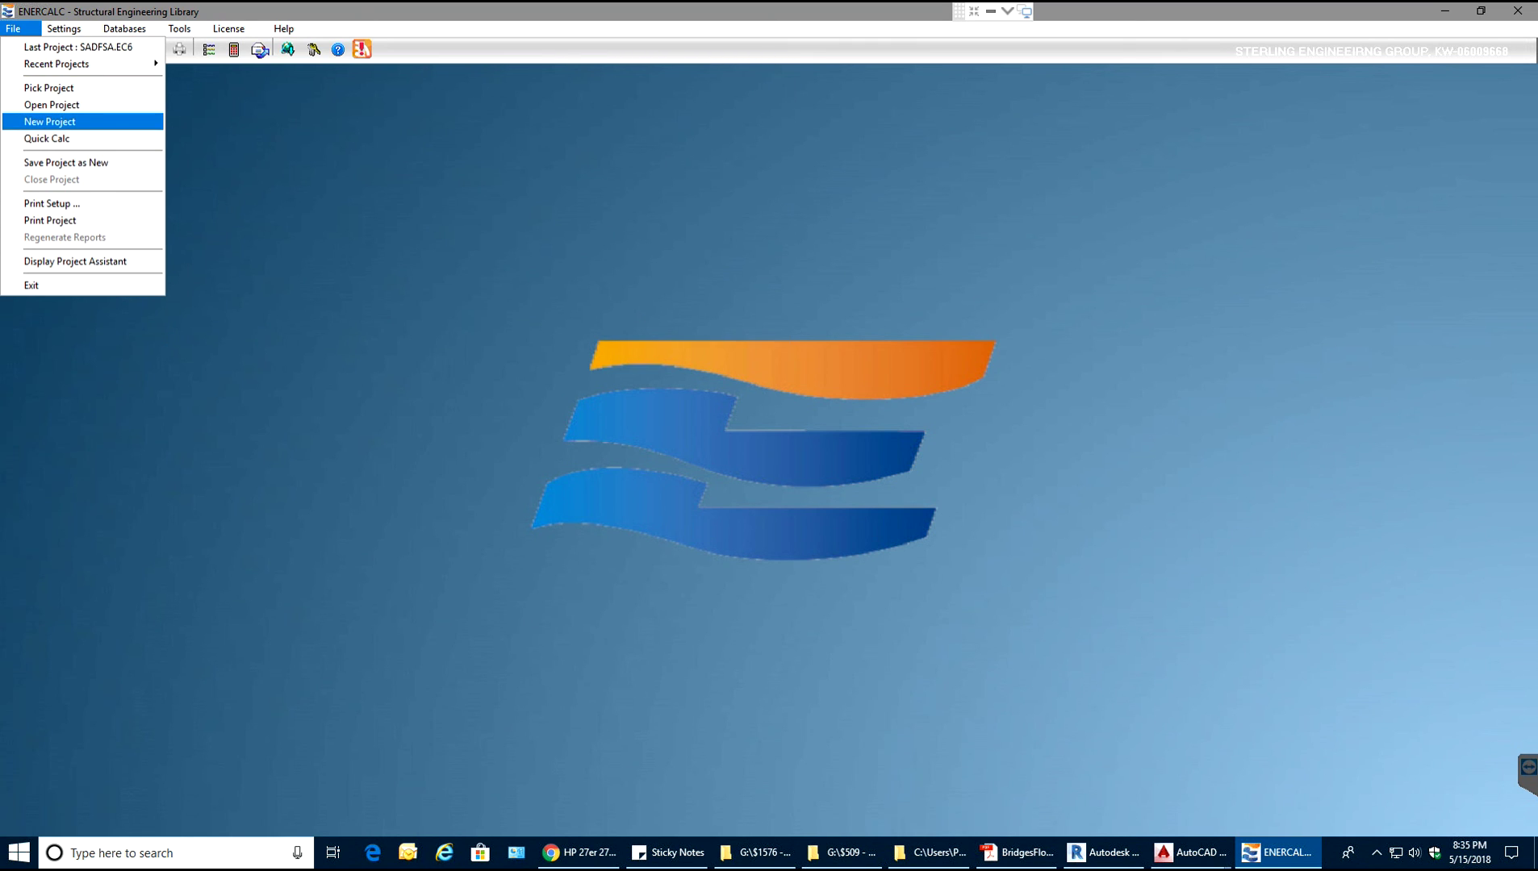
key(Return)
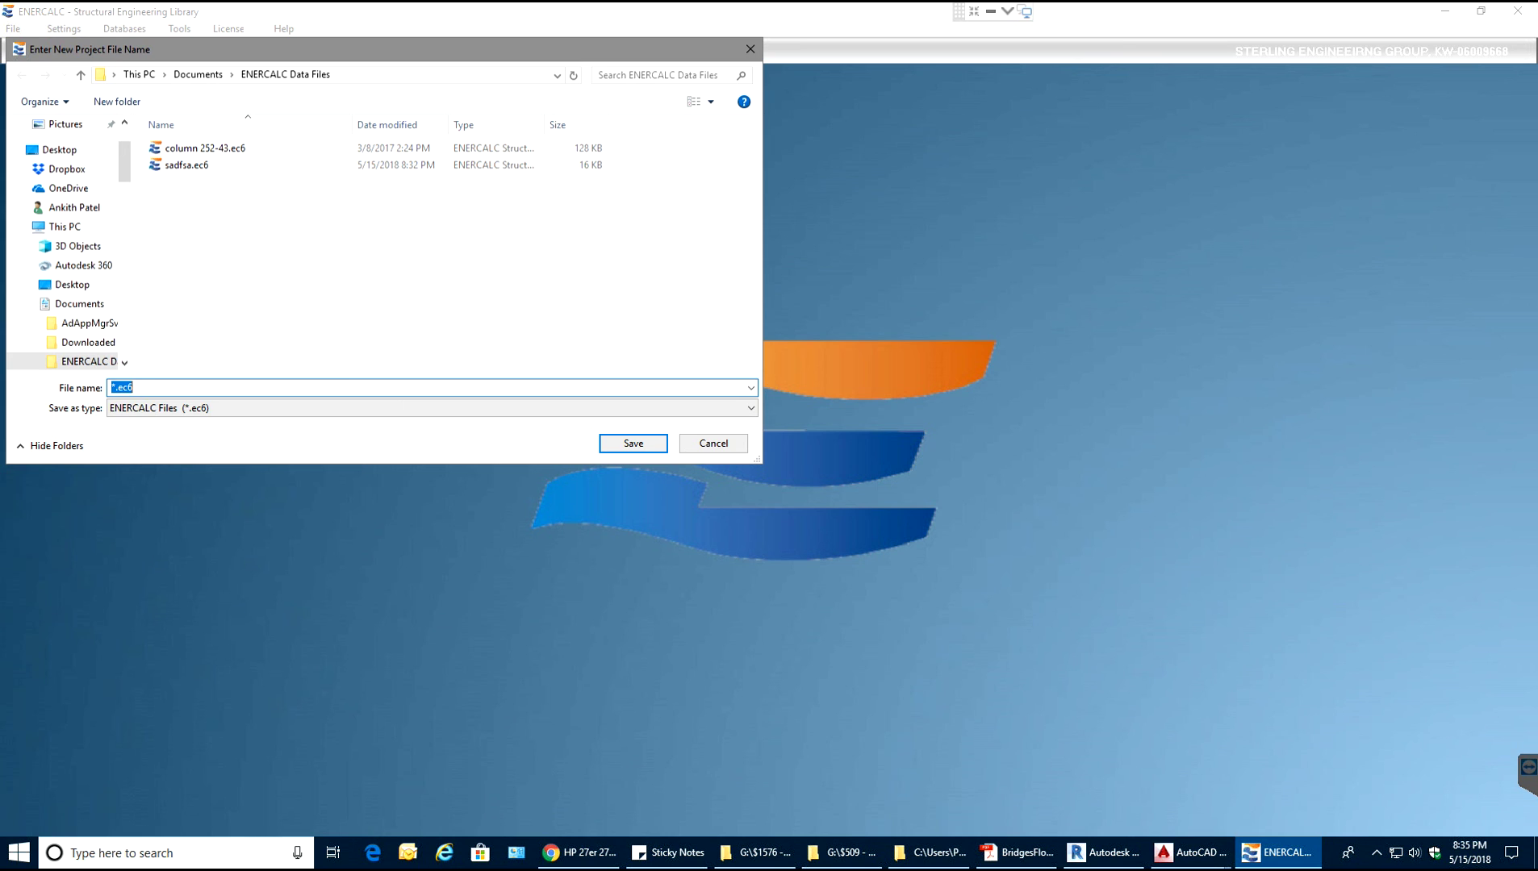
text(Simply supported beam)
key(Return)
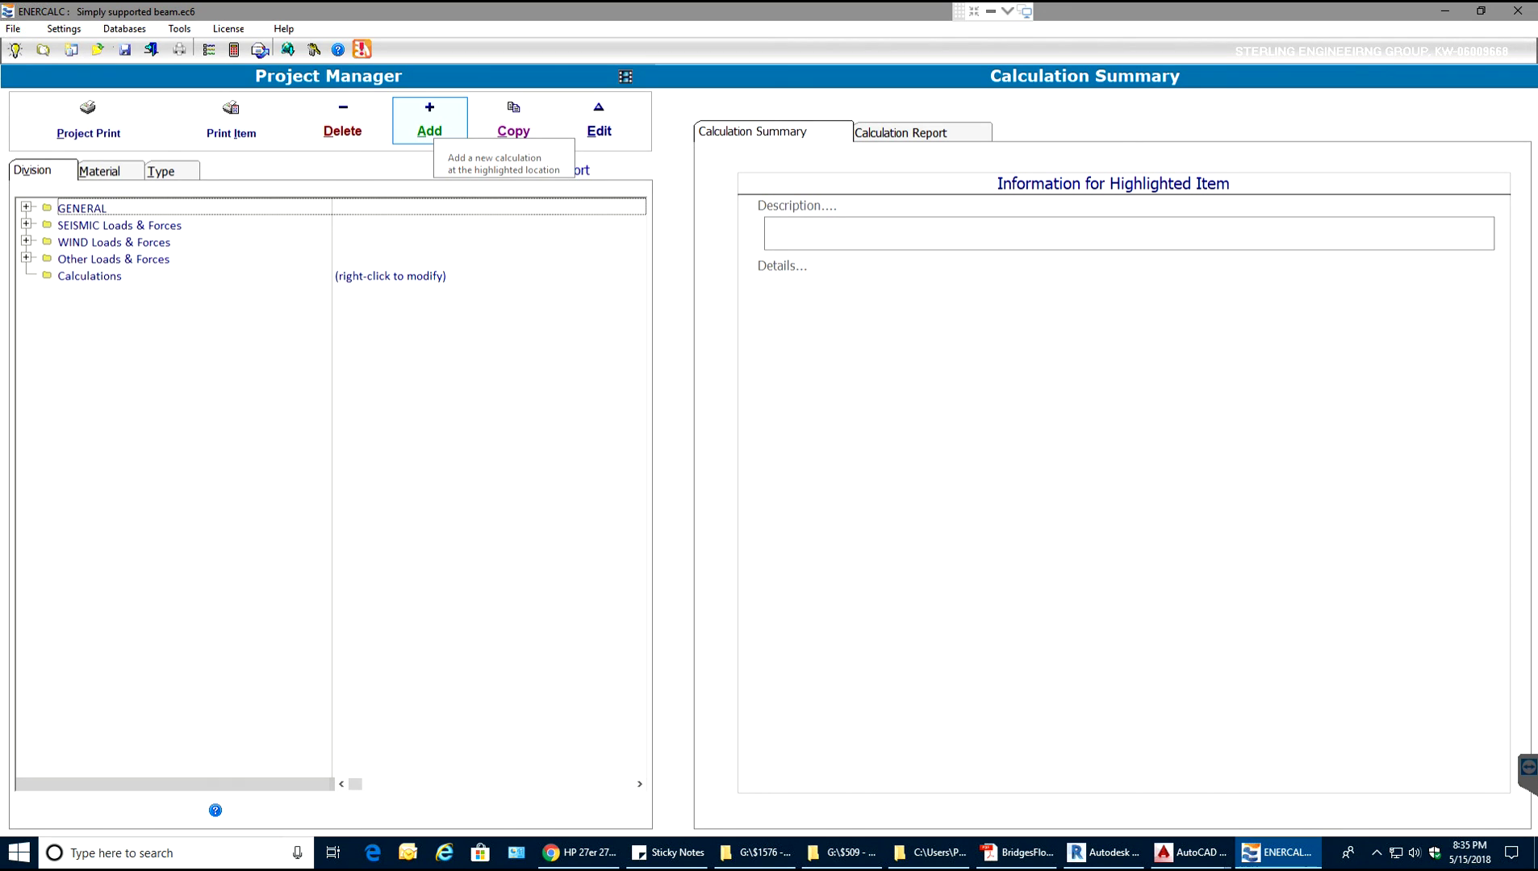
Add a Wood Beam calculation under the Calculations division of the project.
click(429, 122)
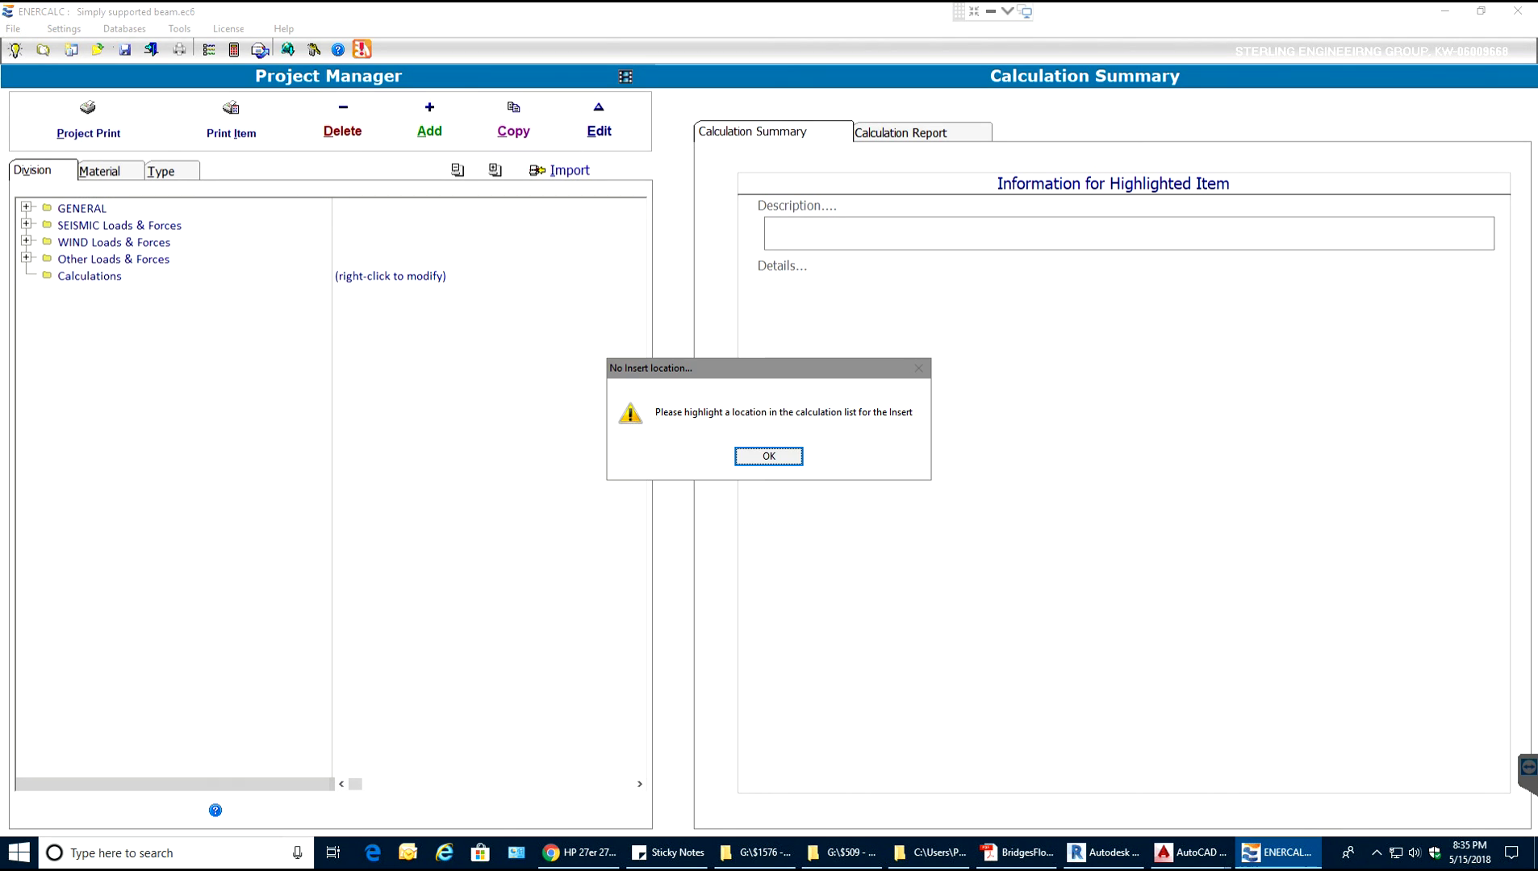
click(767, 456)
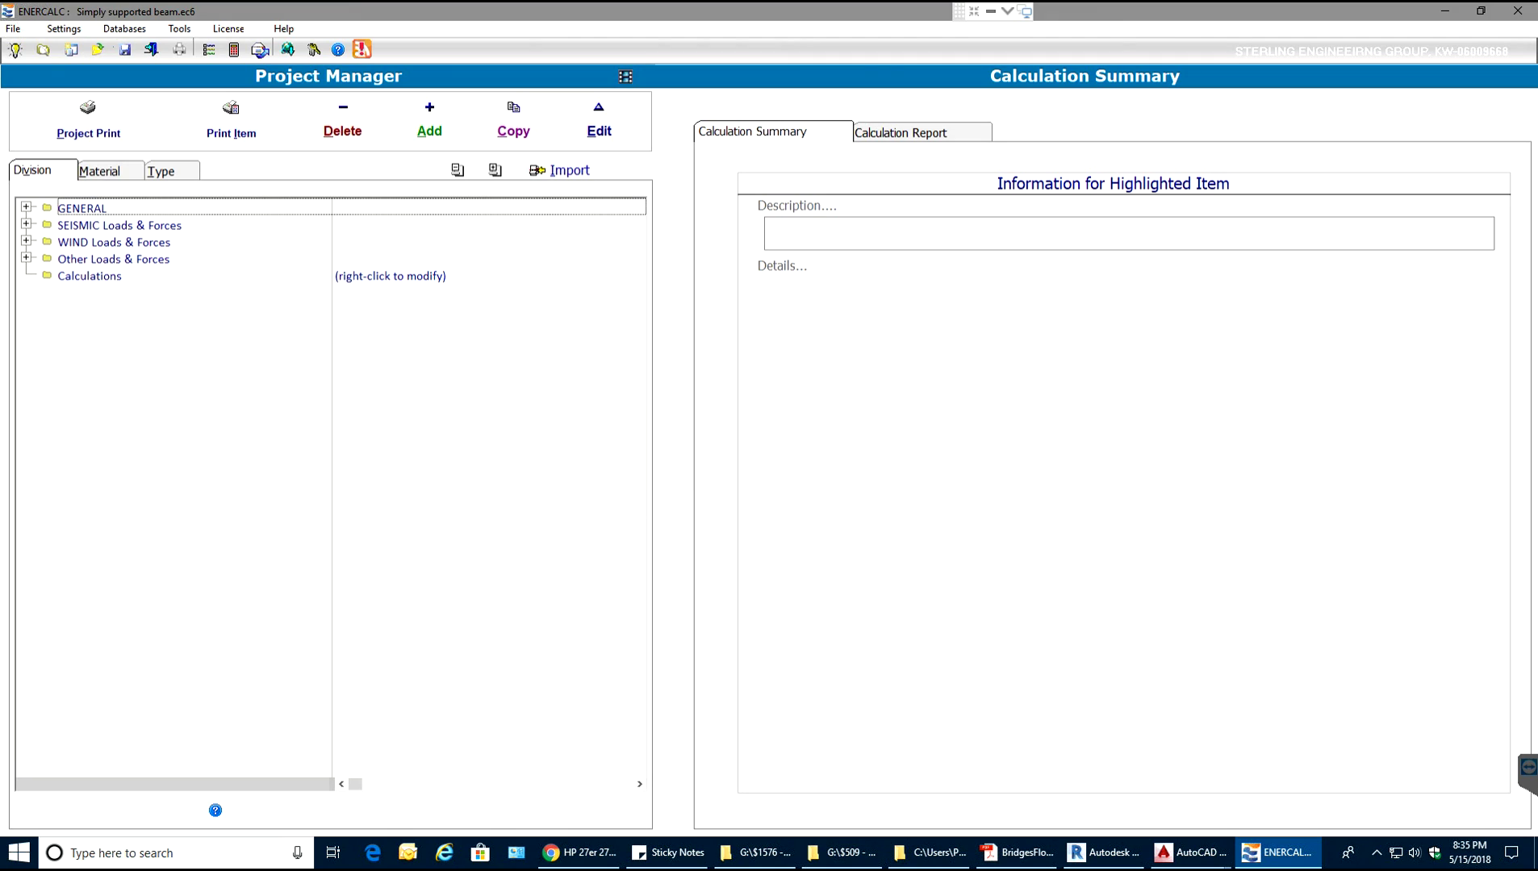
click(89, 275)
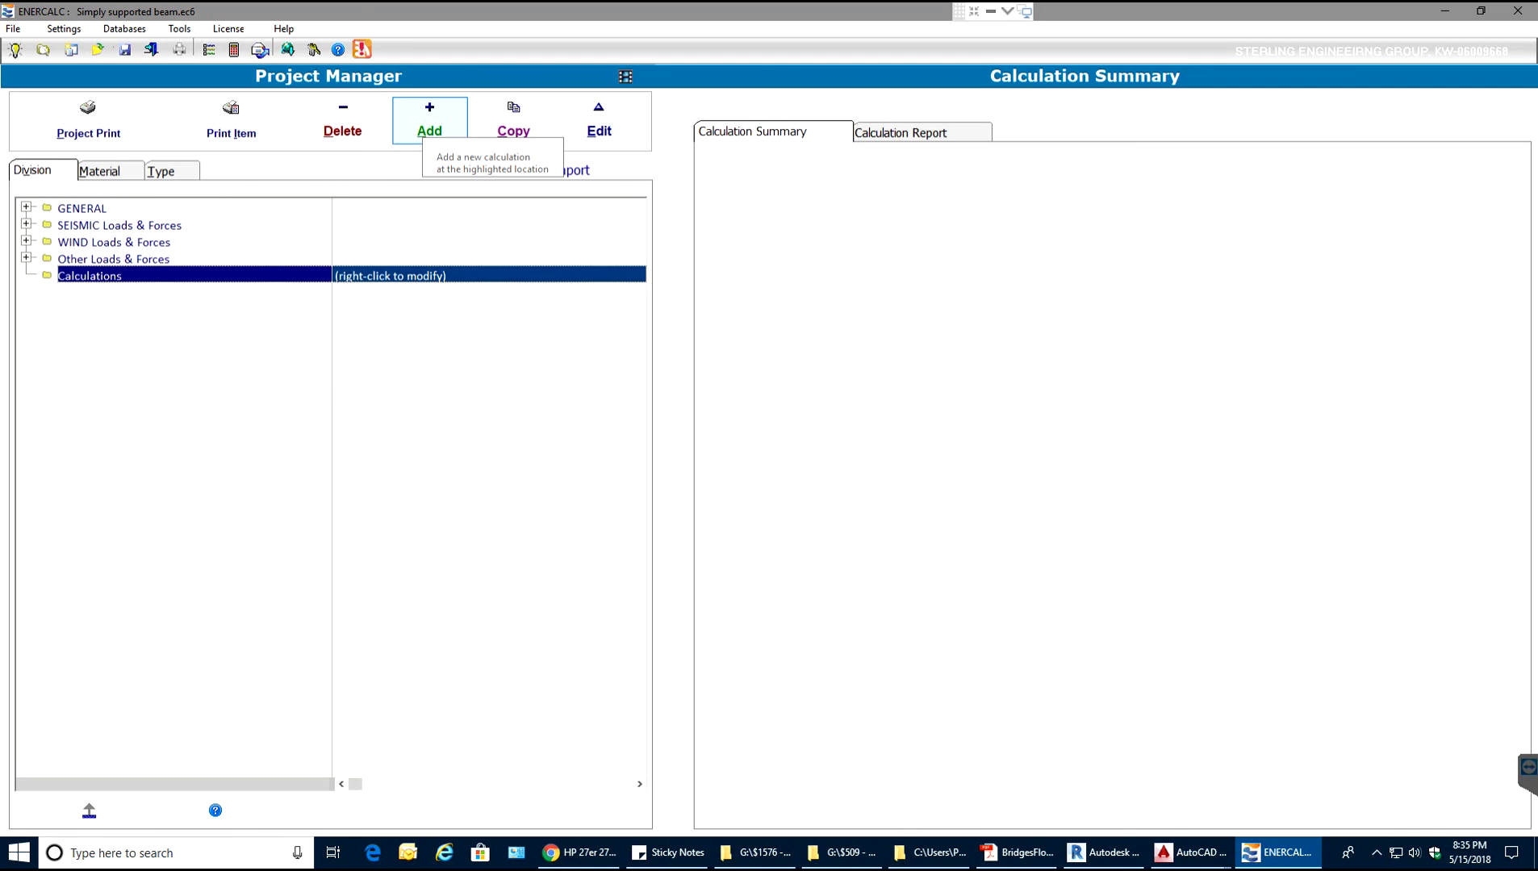
click(429, 121)
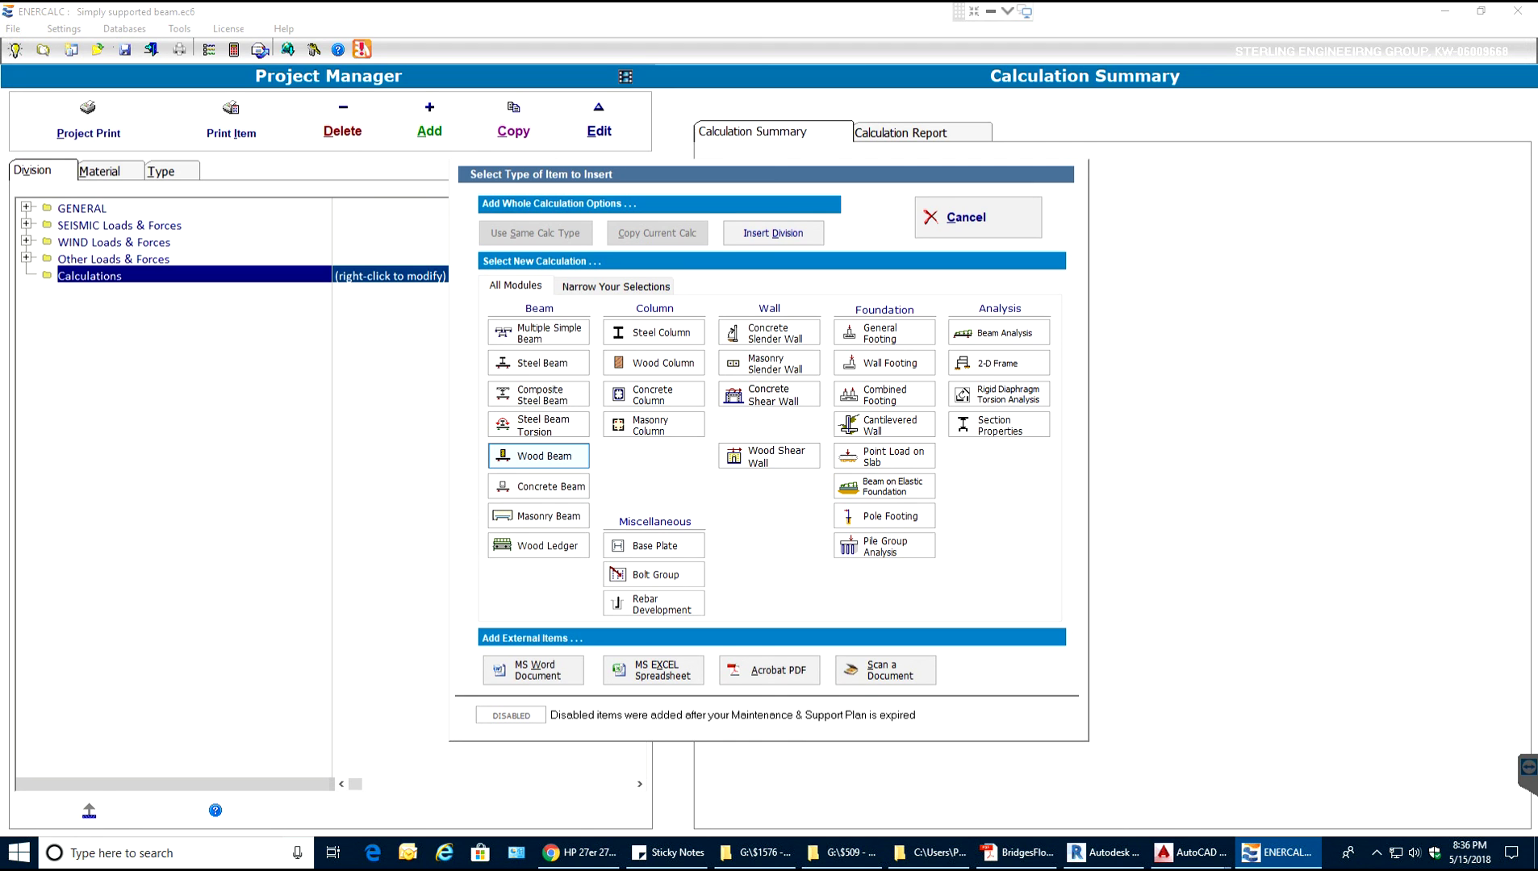
click(538, 456)
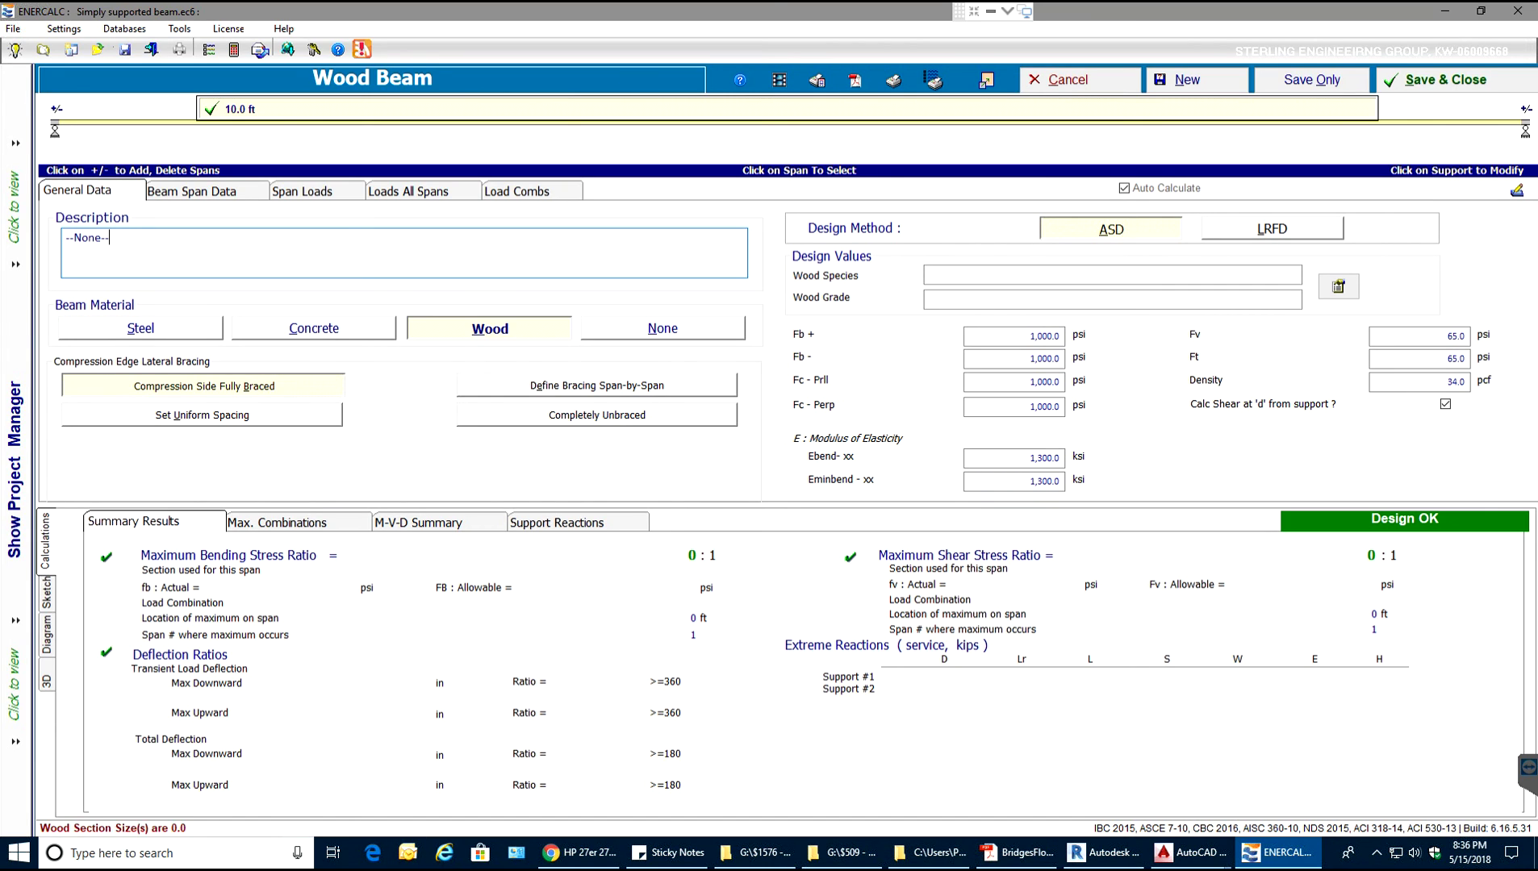
Look through the wood beam's span and load input pages, and save and close the calculation.
click(192, 190)
click(301, 191)
key(ctrl+Tab)
key(ctrl+Tab)
key(ctrl+Tab)
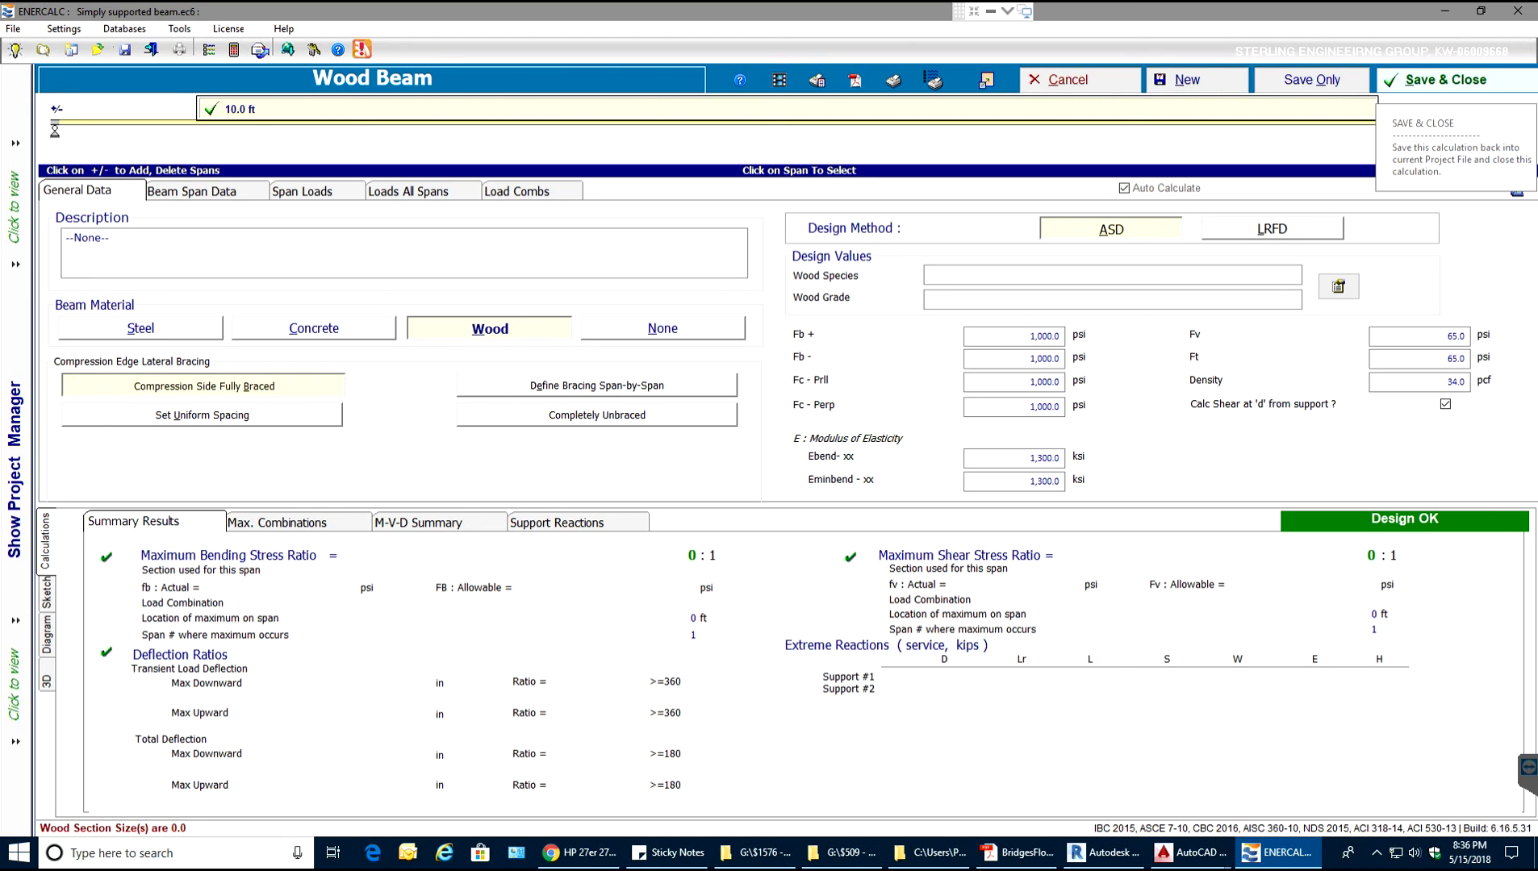
click(1445, 79)
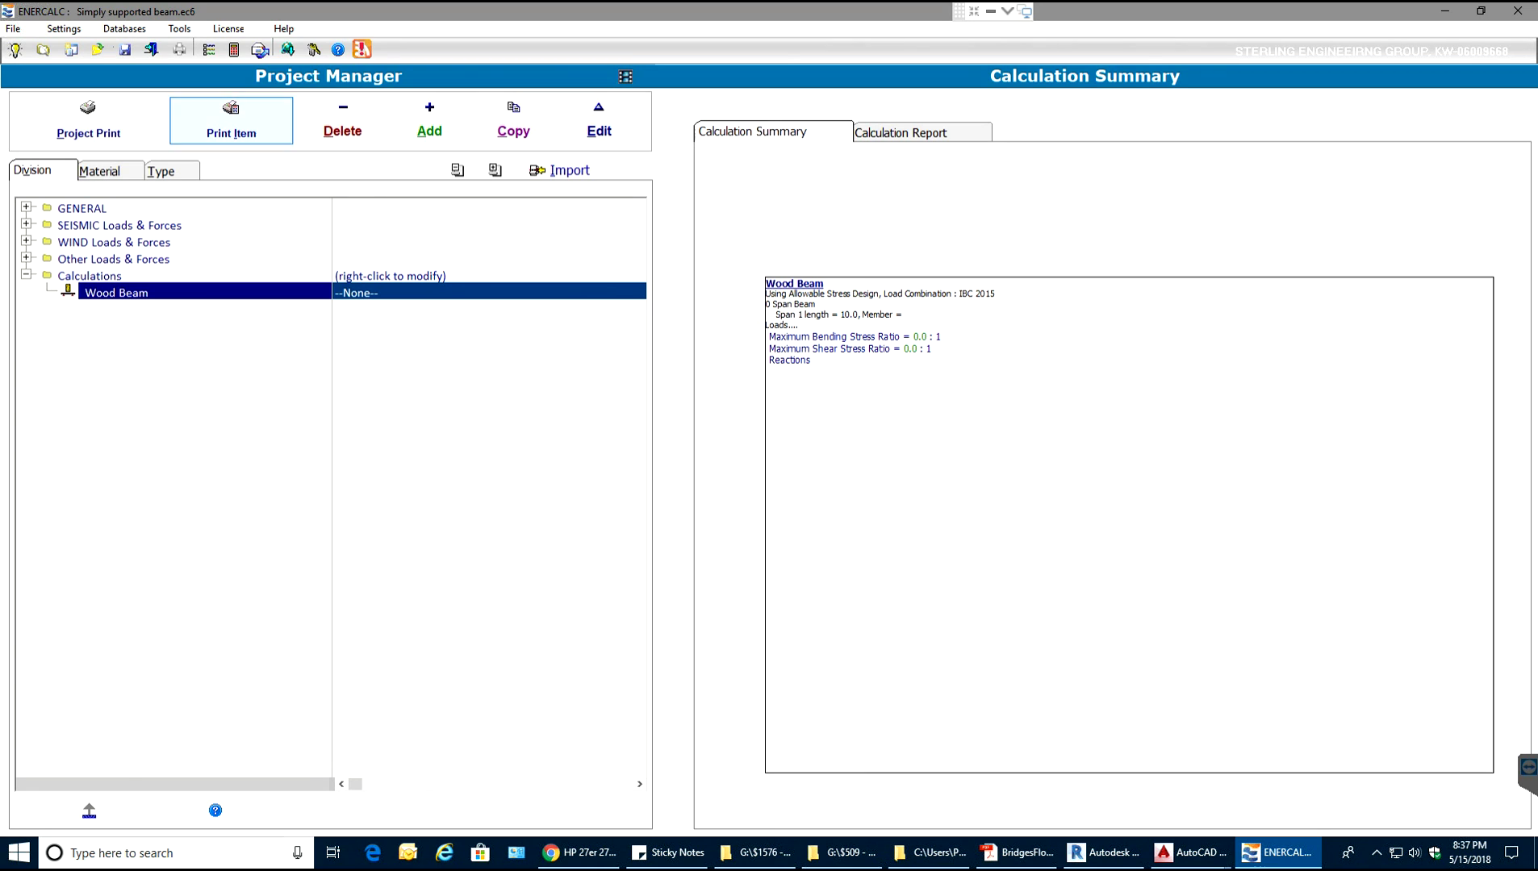
click(13, 28)
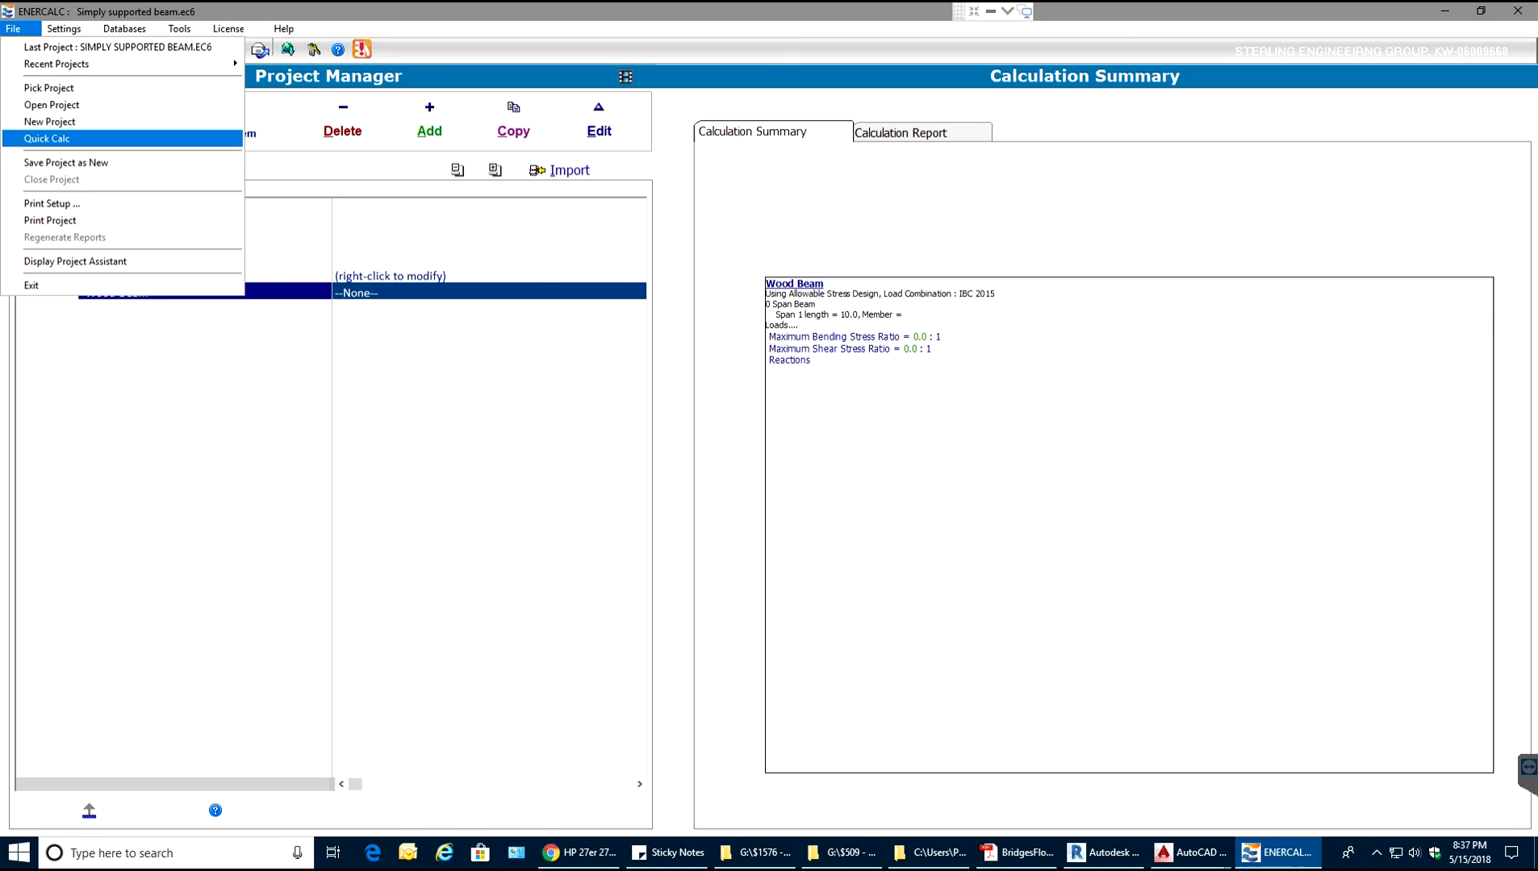
key(Return)
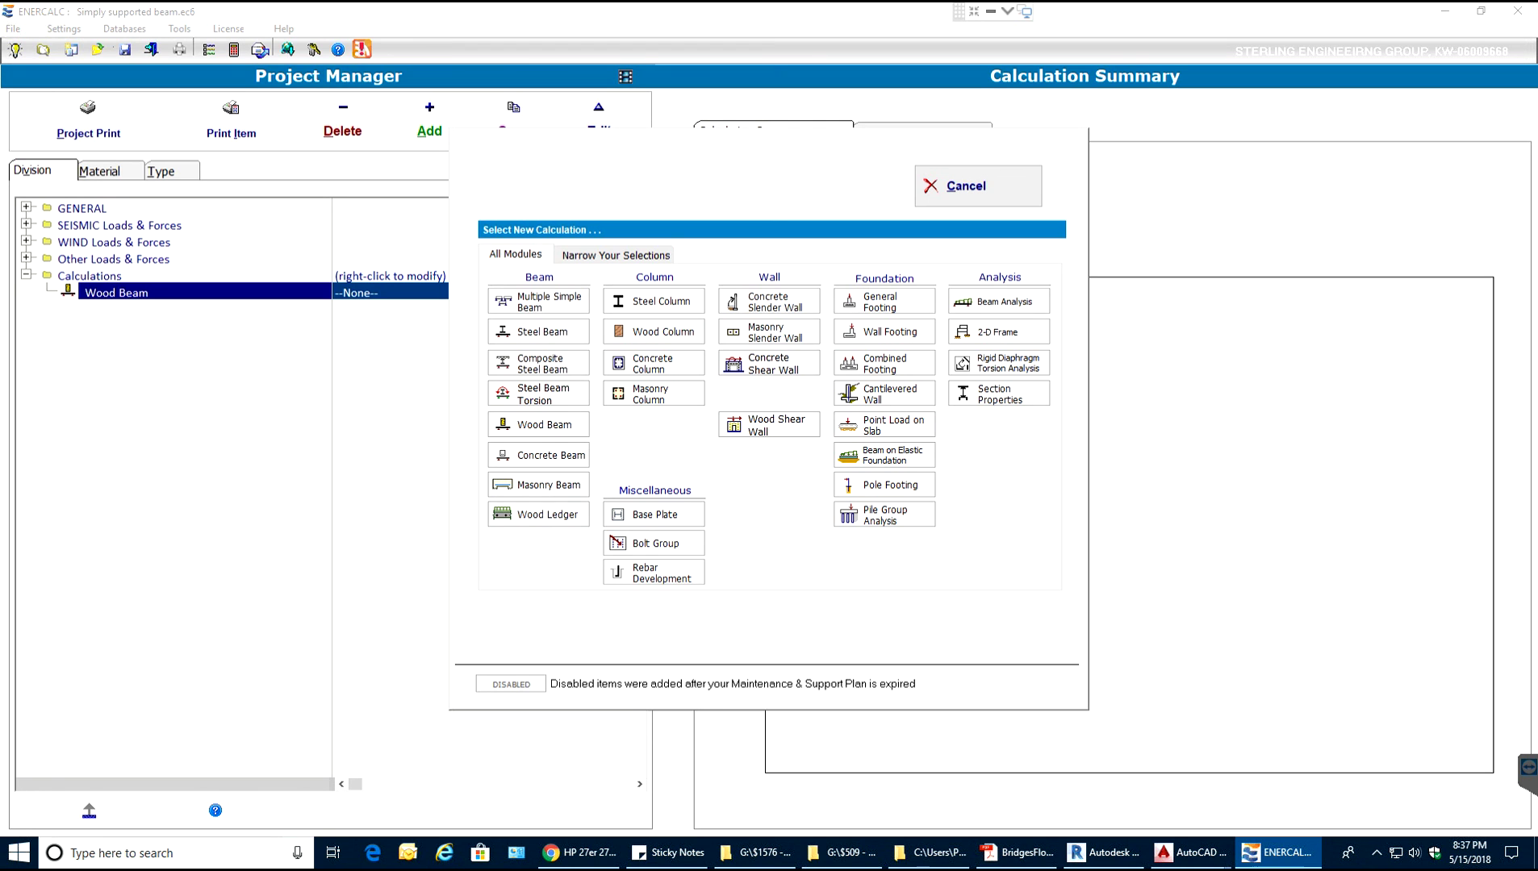
key(Escape)
Start a Quick Calc using the Wood Beam module.
key(alt+f)
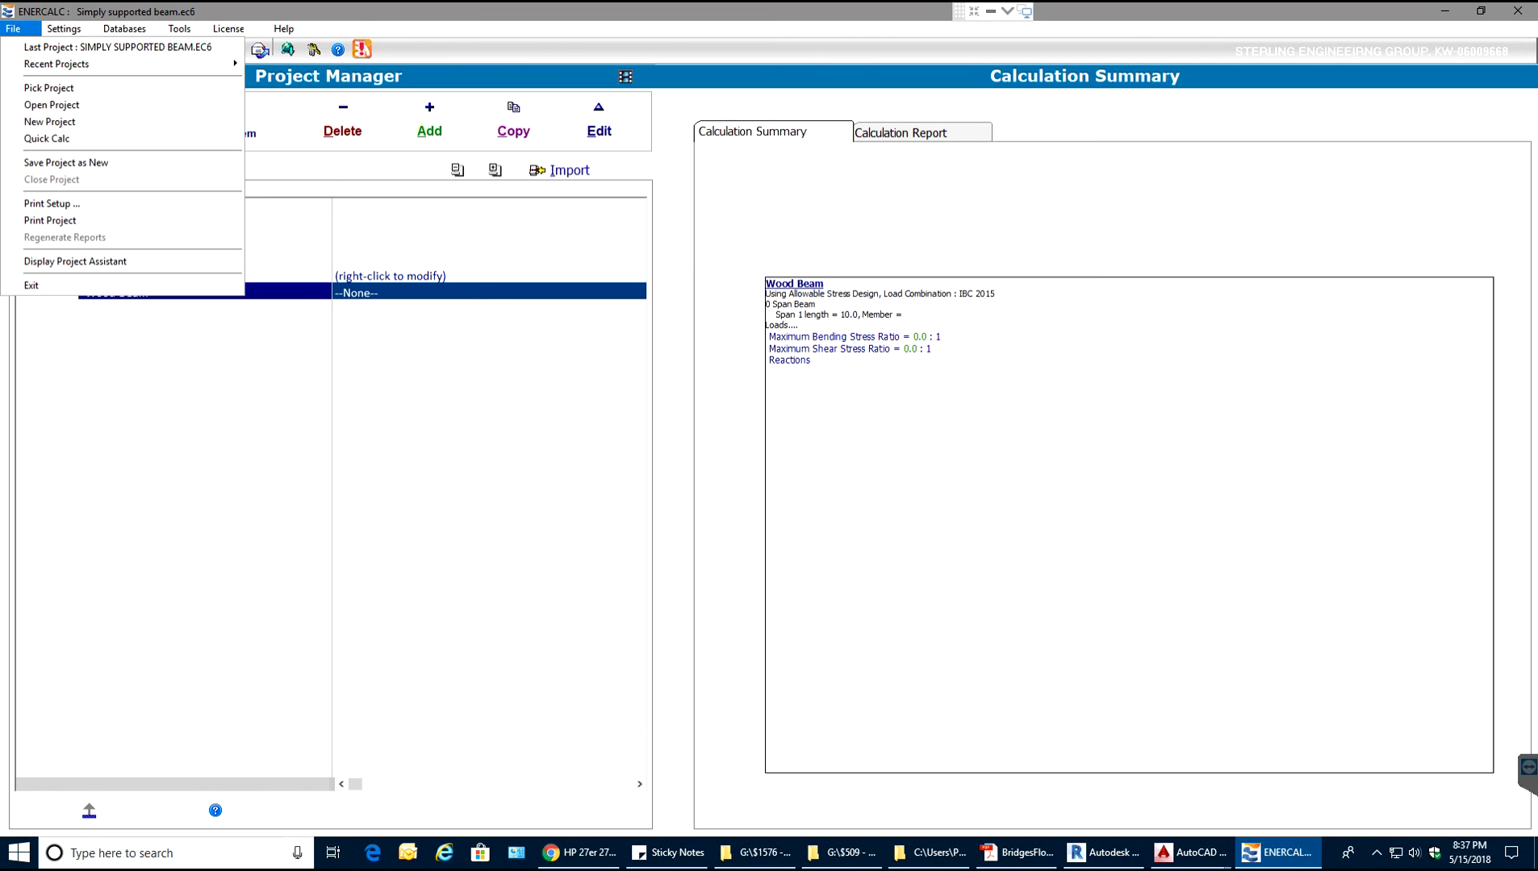
key(Down)
key(Down)
key(Down)
key(Down)
key(Down)
key(Down)
key(Return)
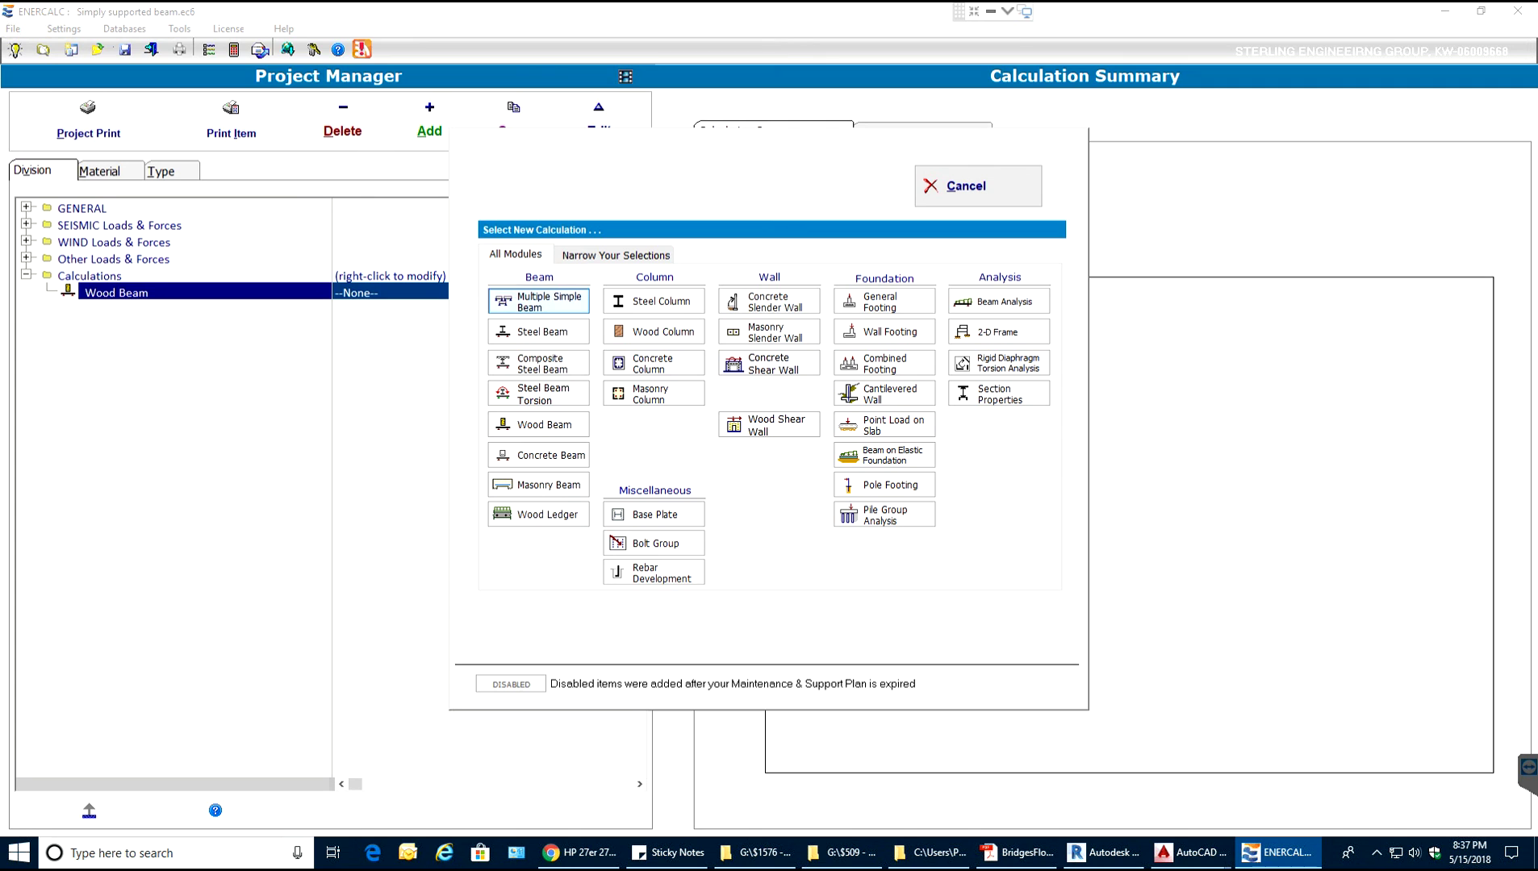
key(Down)
key(Down)
key(Down)
key(Down)
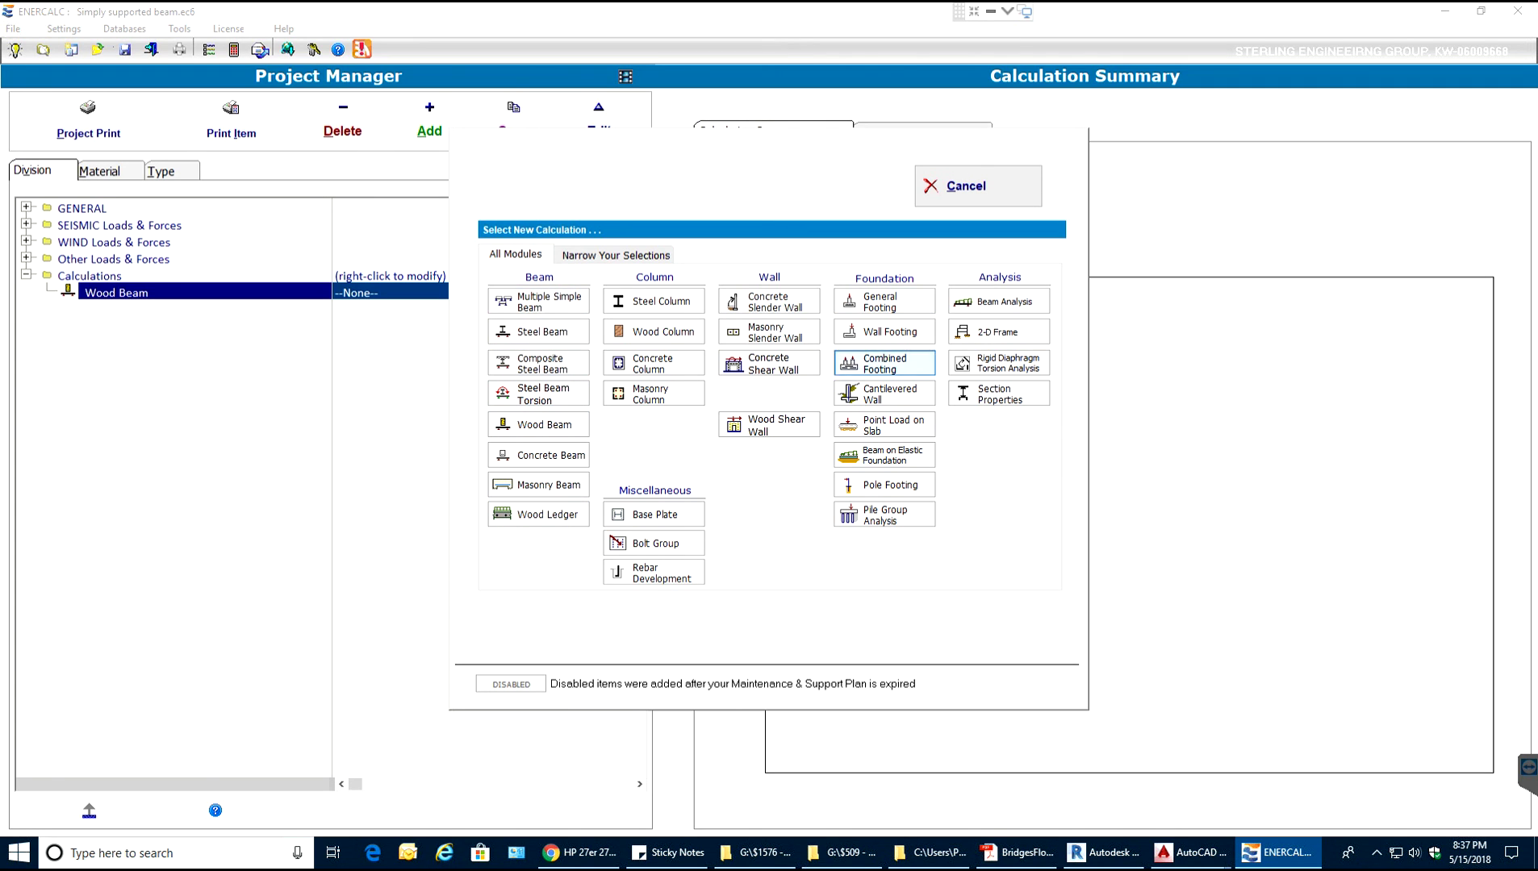
key(Down)
key(Down)
key(Down)
key(Down)
key(Down)
key(Down)
key(Down)
key(Down)
key(Down)
key(Down)
key(Down)
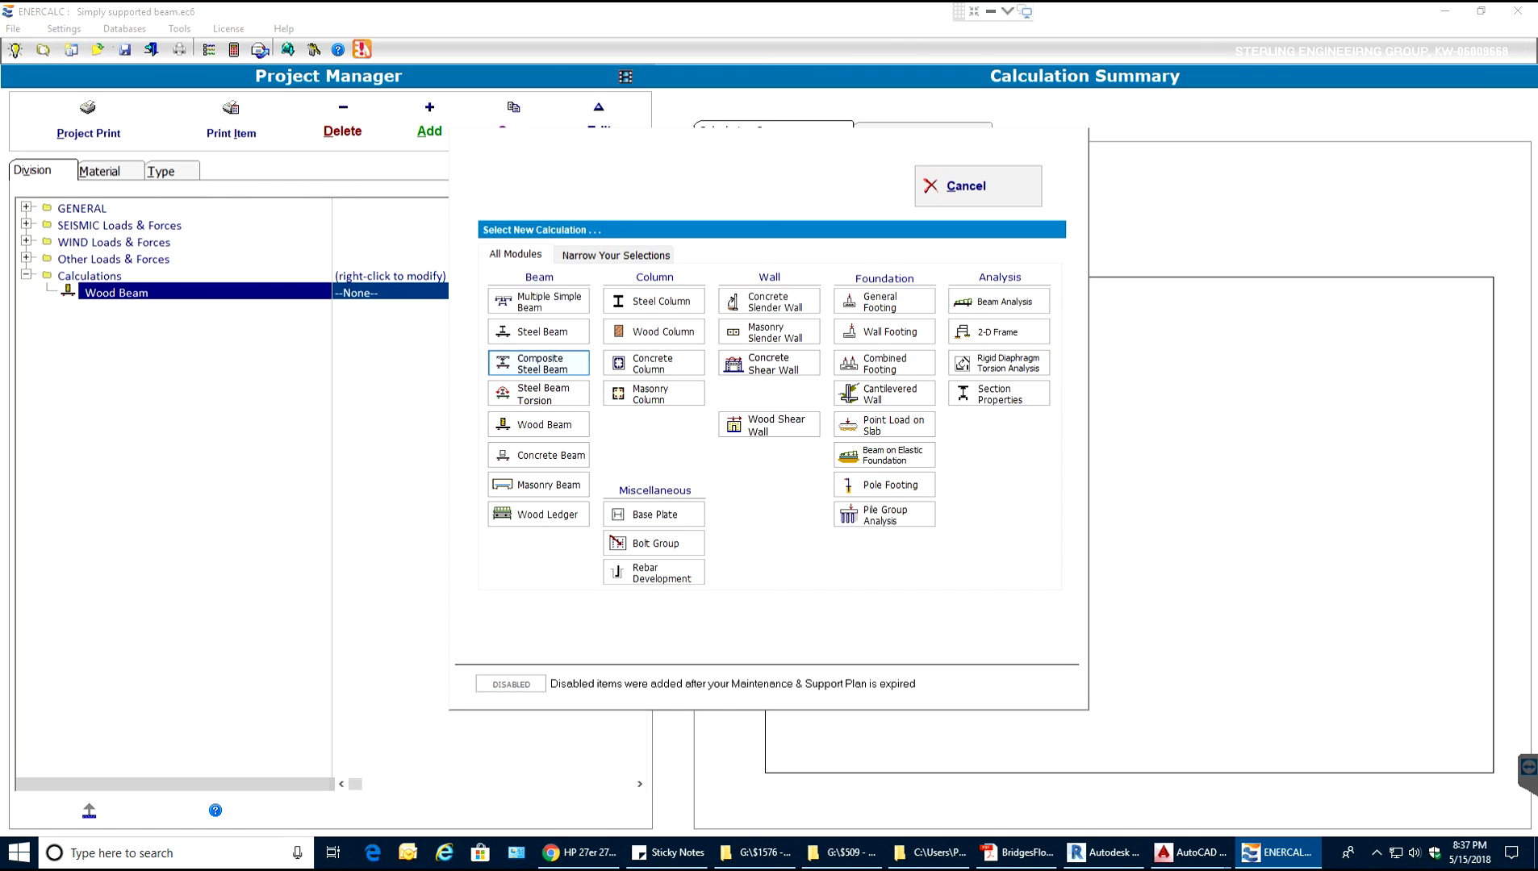
key(Down)
key(Down)
key(Down)
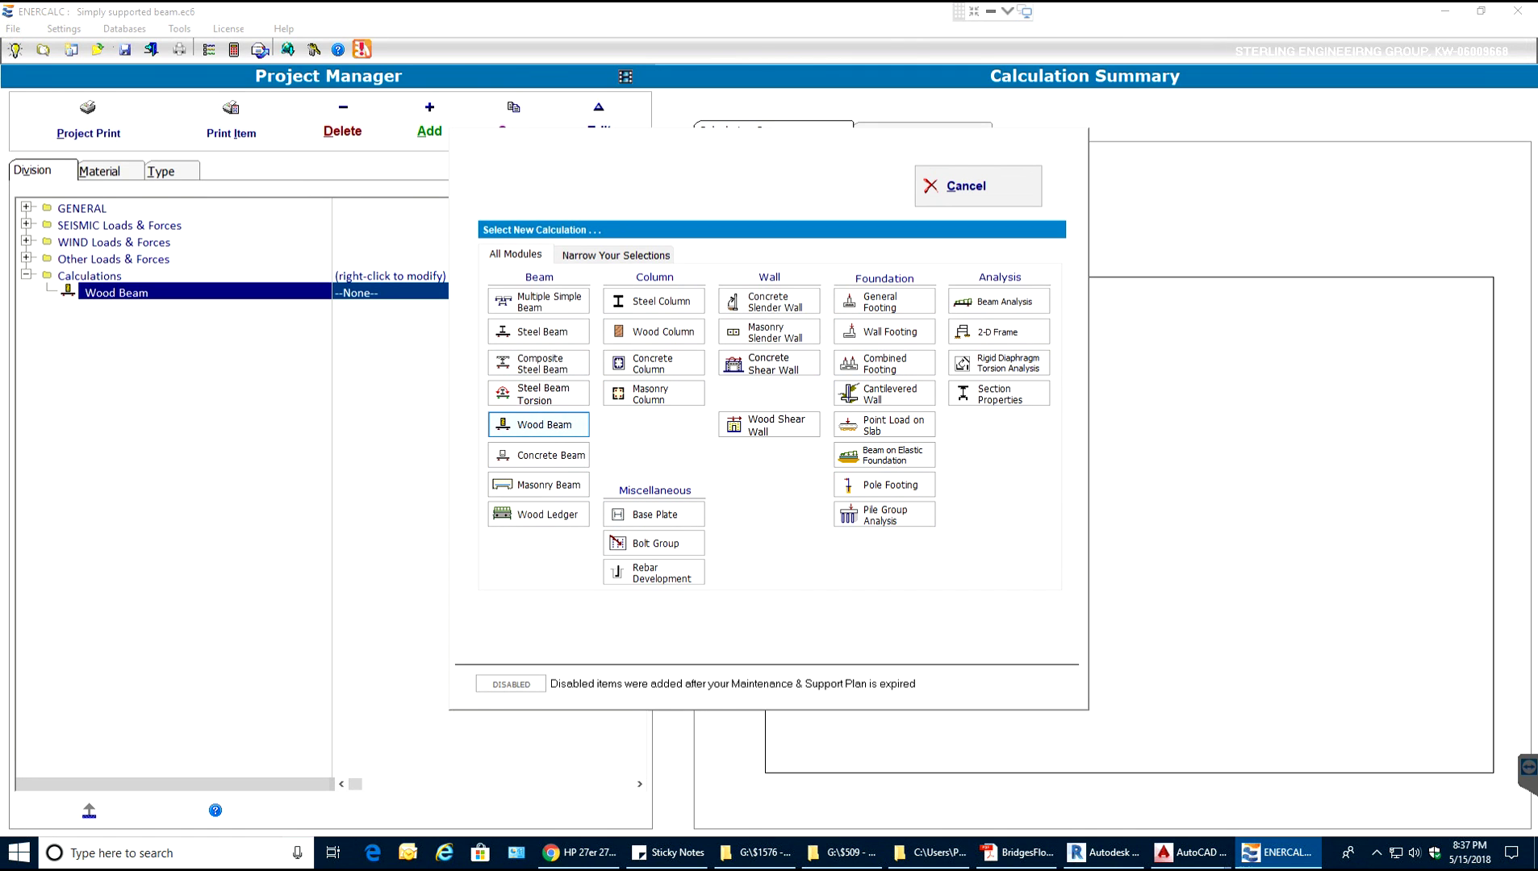
key(Return)
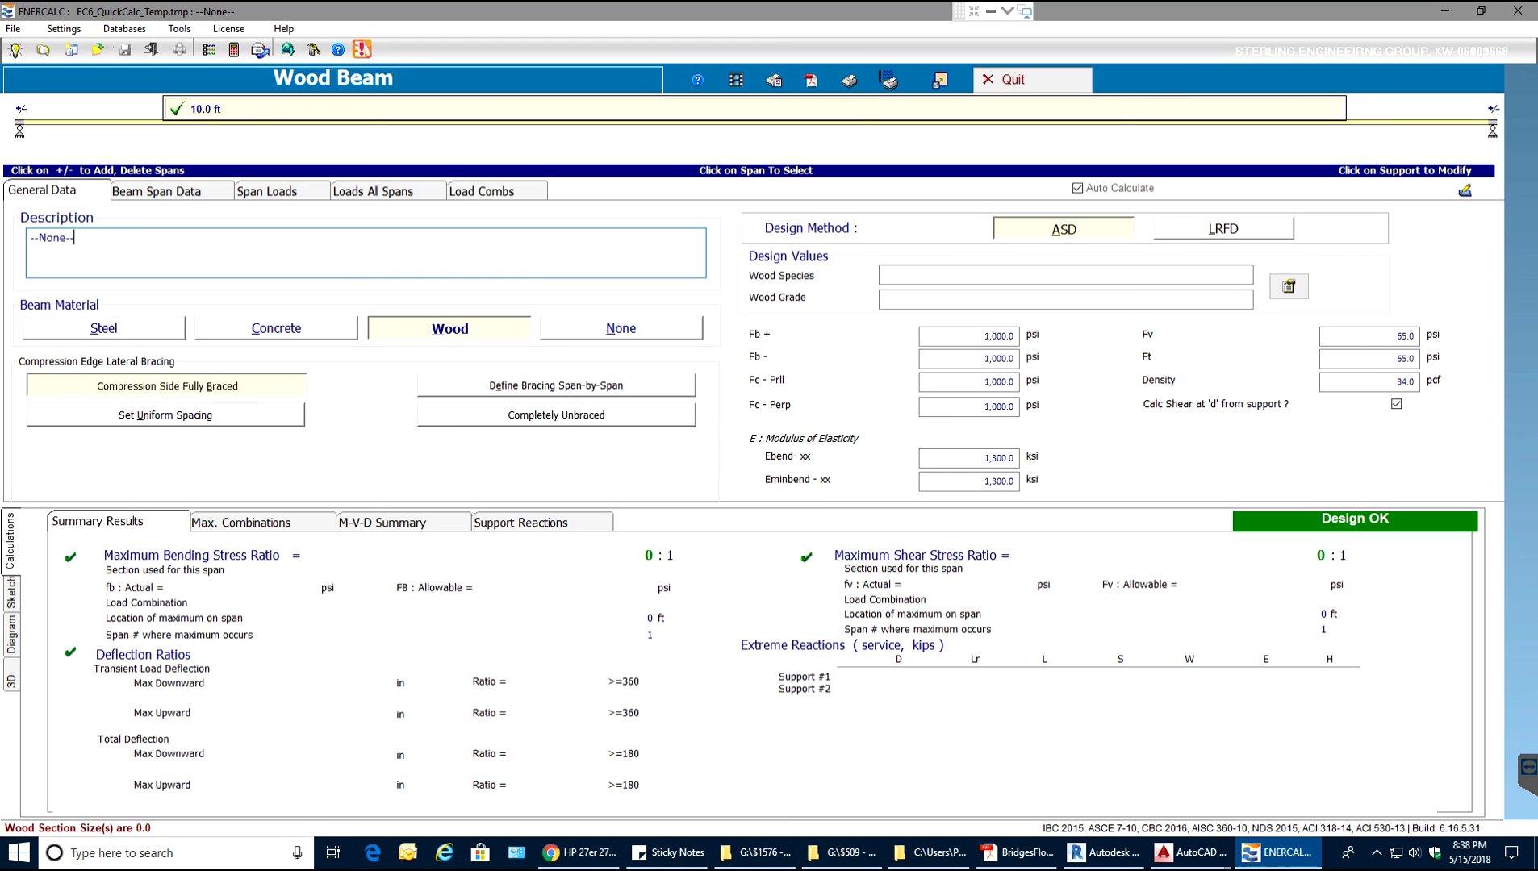
Enter "Simply supported wood beam" as the description of the beam calculation.
text(Simply supported wood beam)
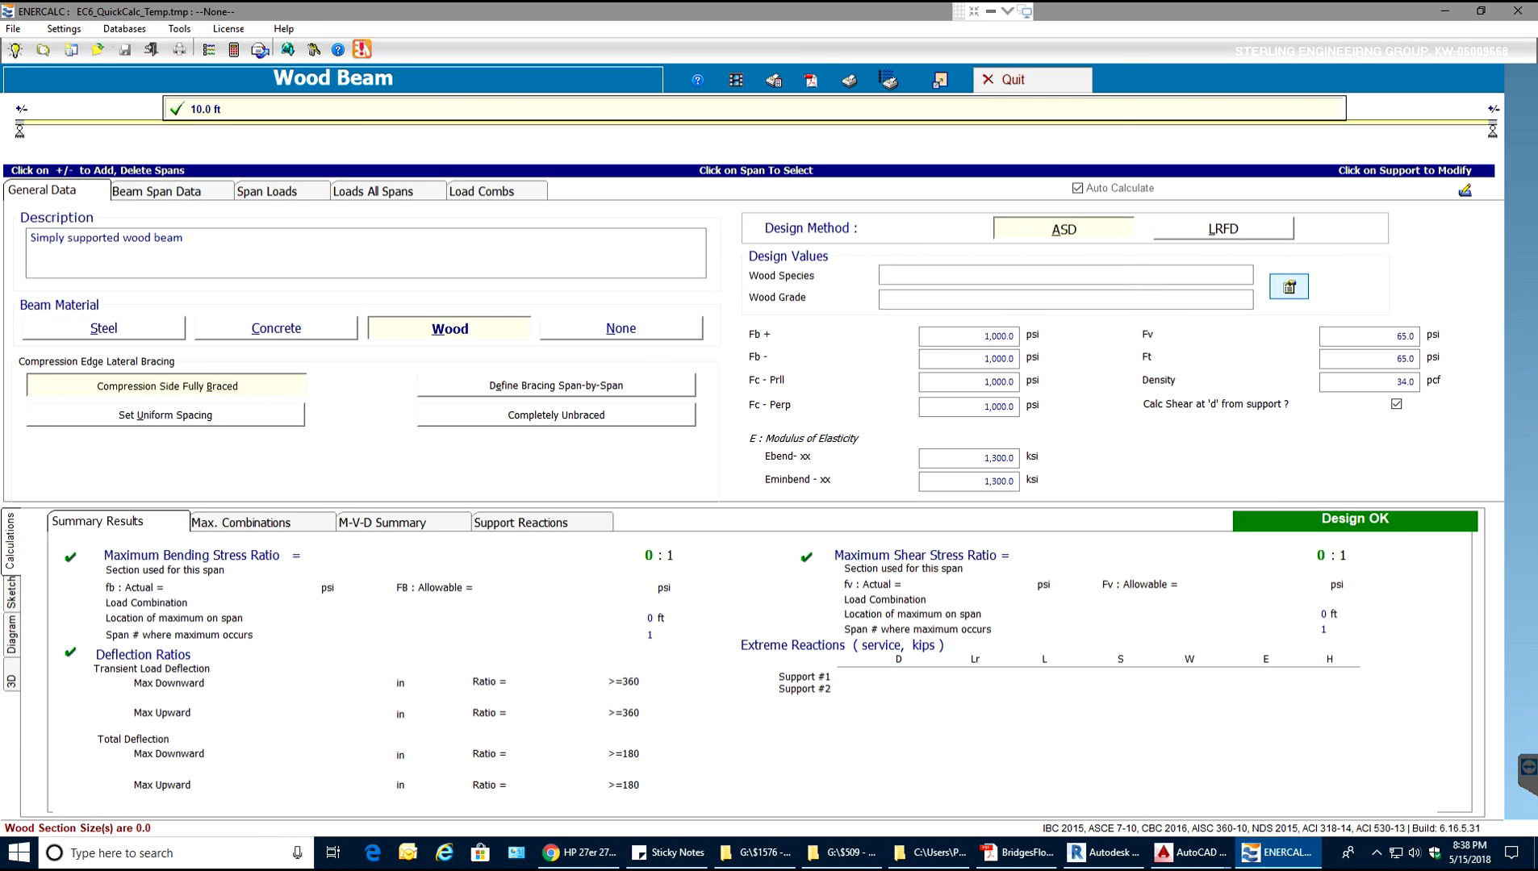
Choose the 2015 NDS reference design values for Southern Pine No.2, 2"-4" thick, 12" wide, from the 2"->4" Thick size class.
click(1288, 286)
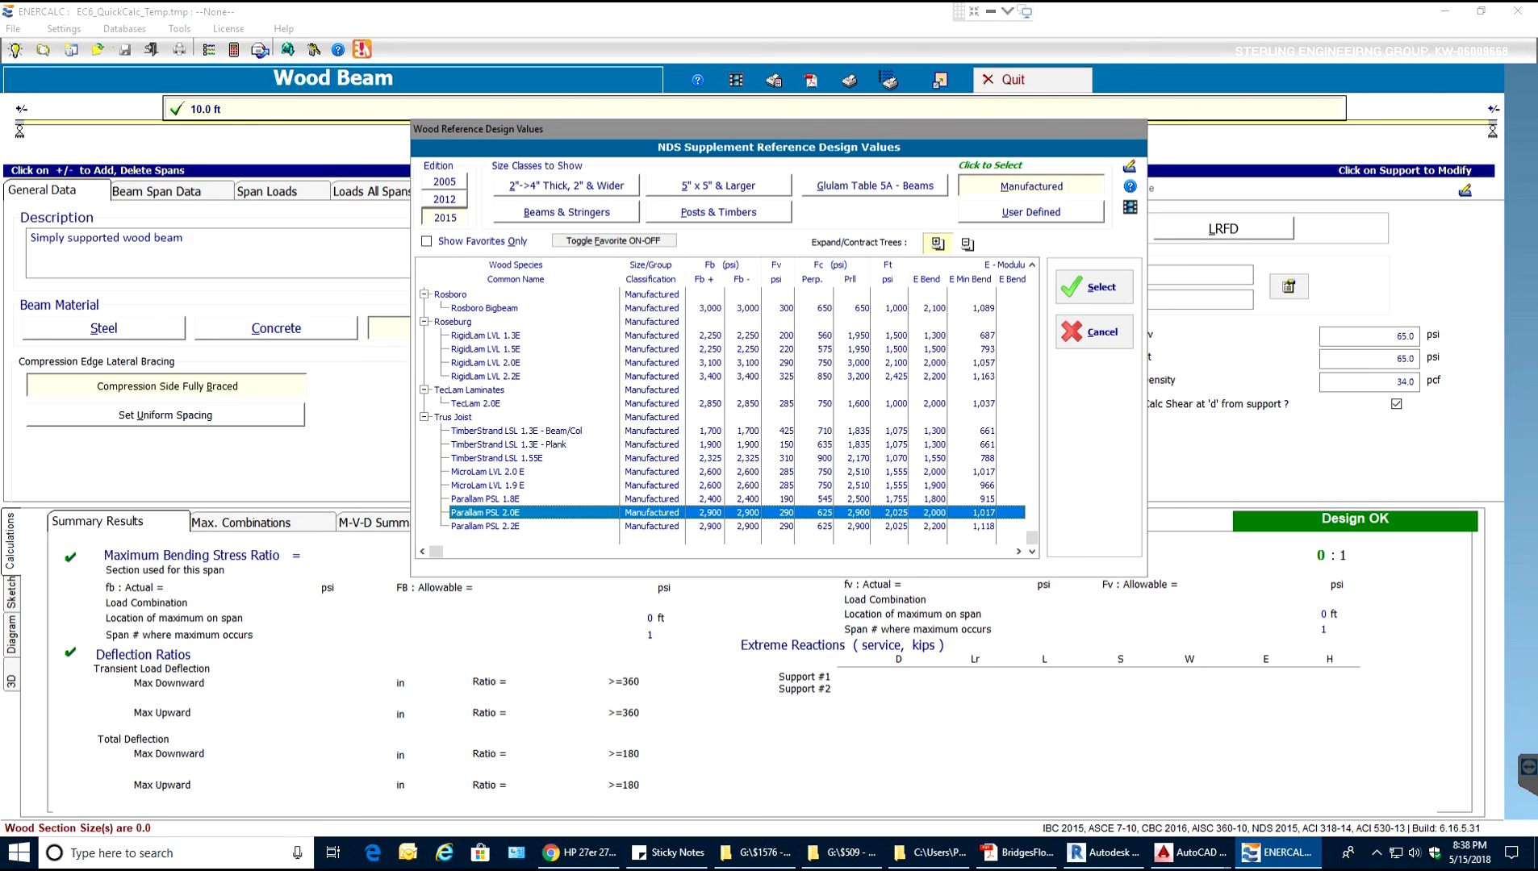
key(alt+2)
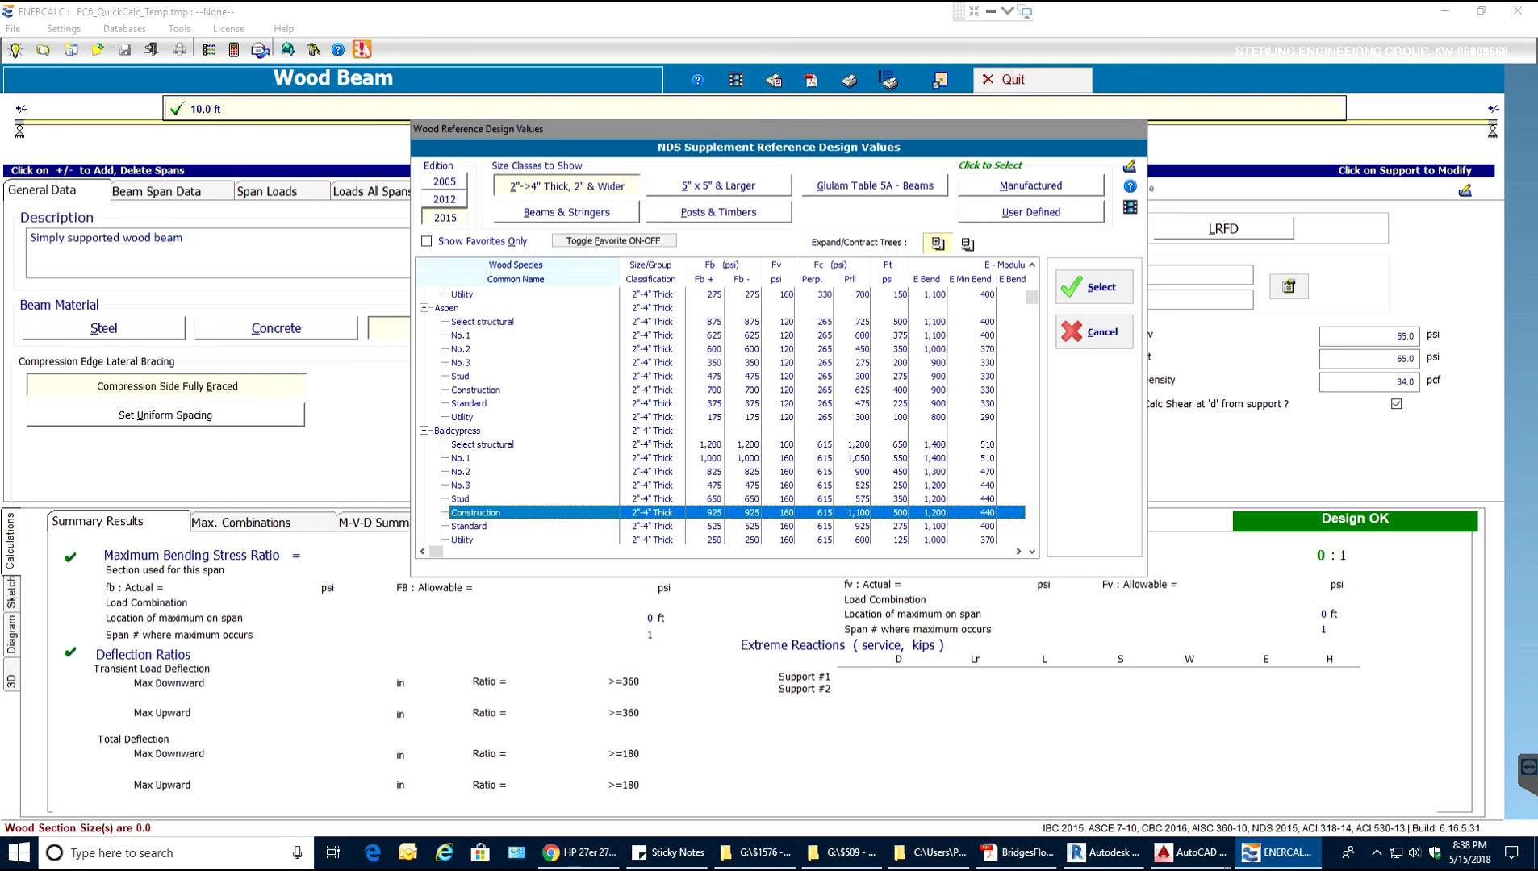
scroll(726, 416, down, 20)
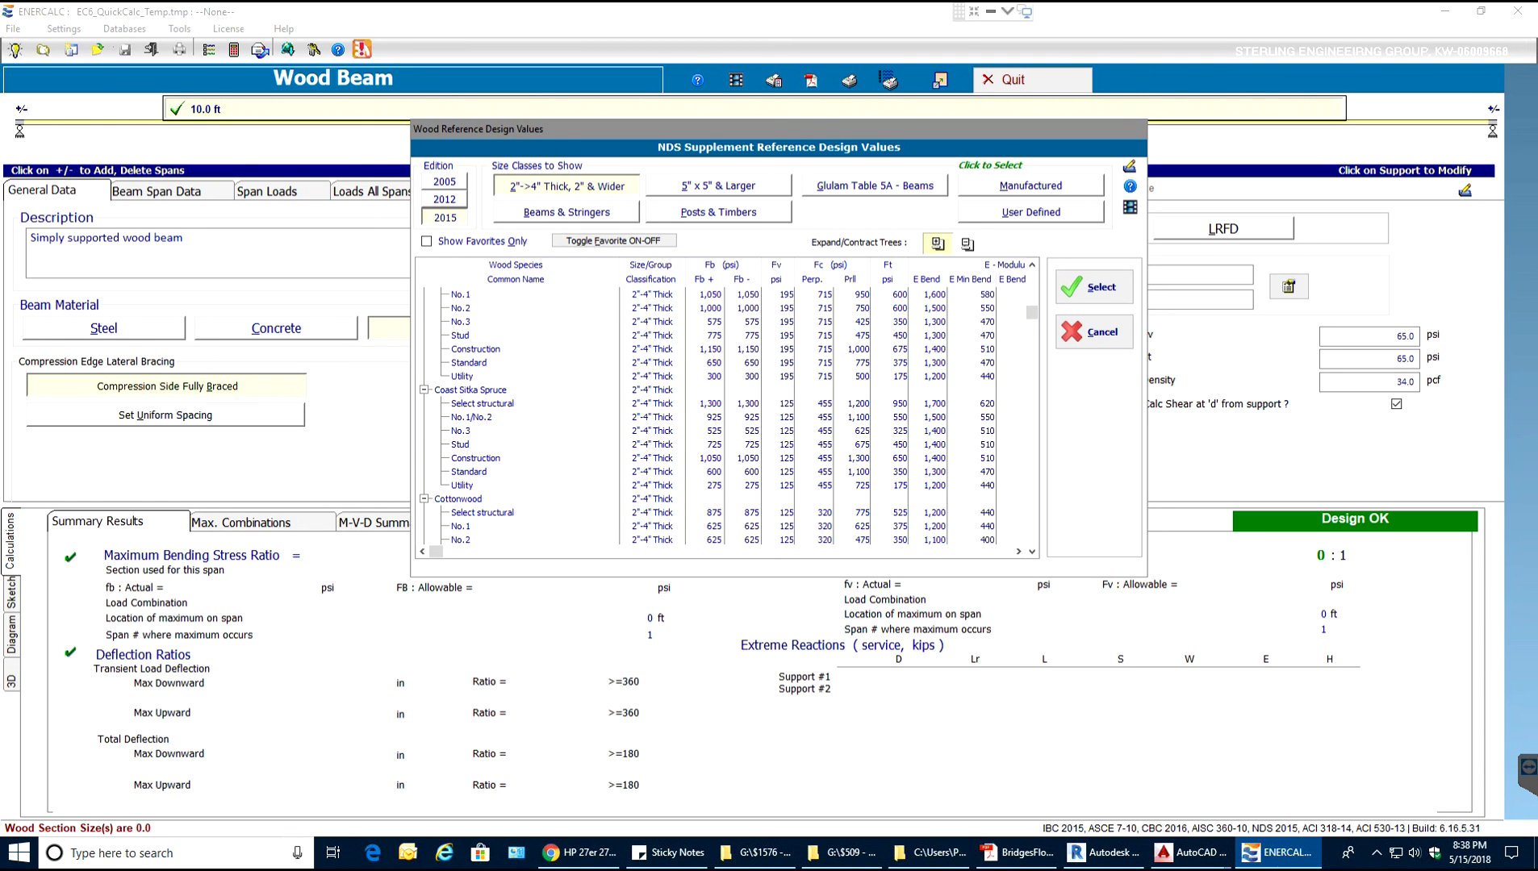
scroll(722, 416, down, 15)
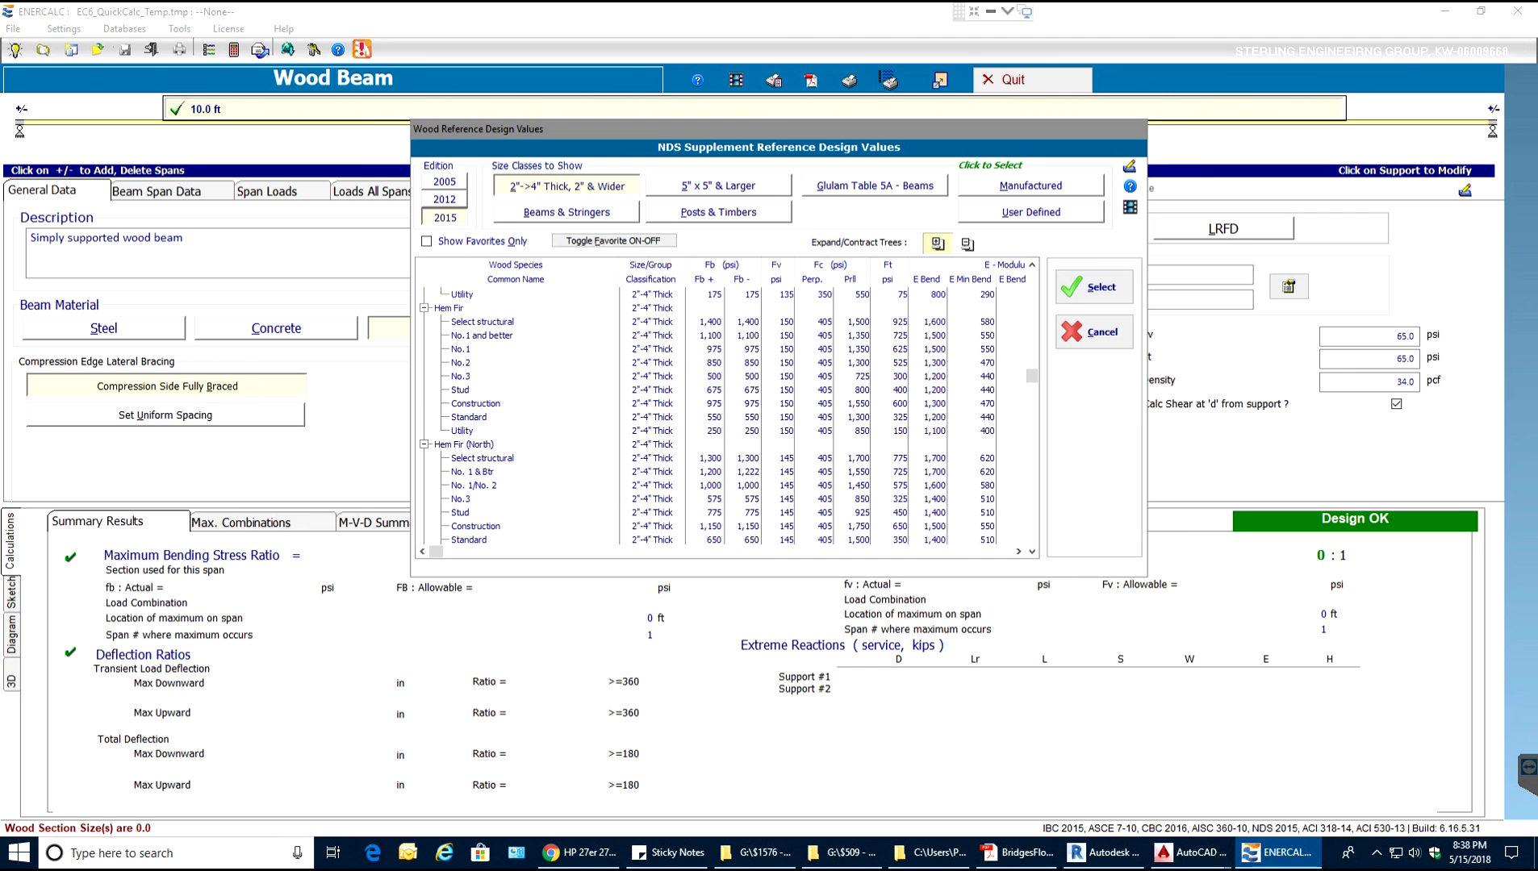
scroll(722, 416, down, 5)
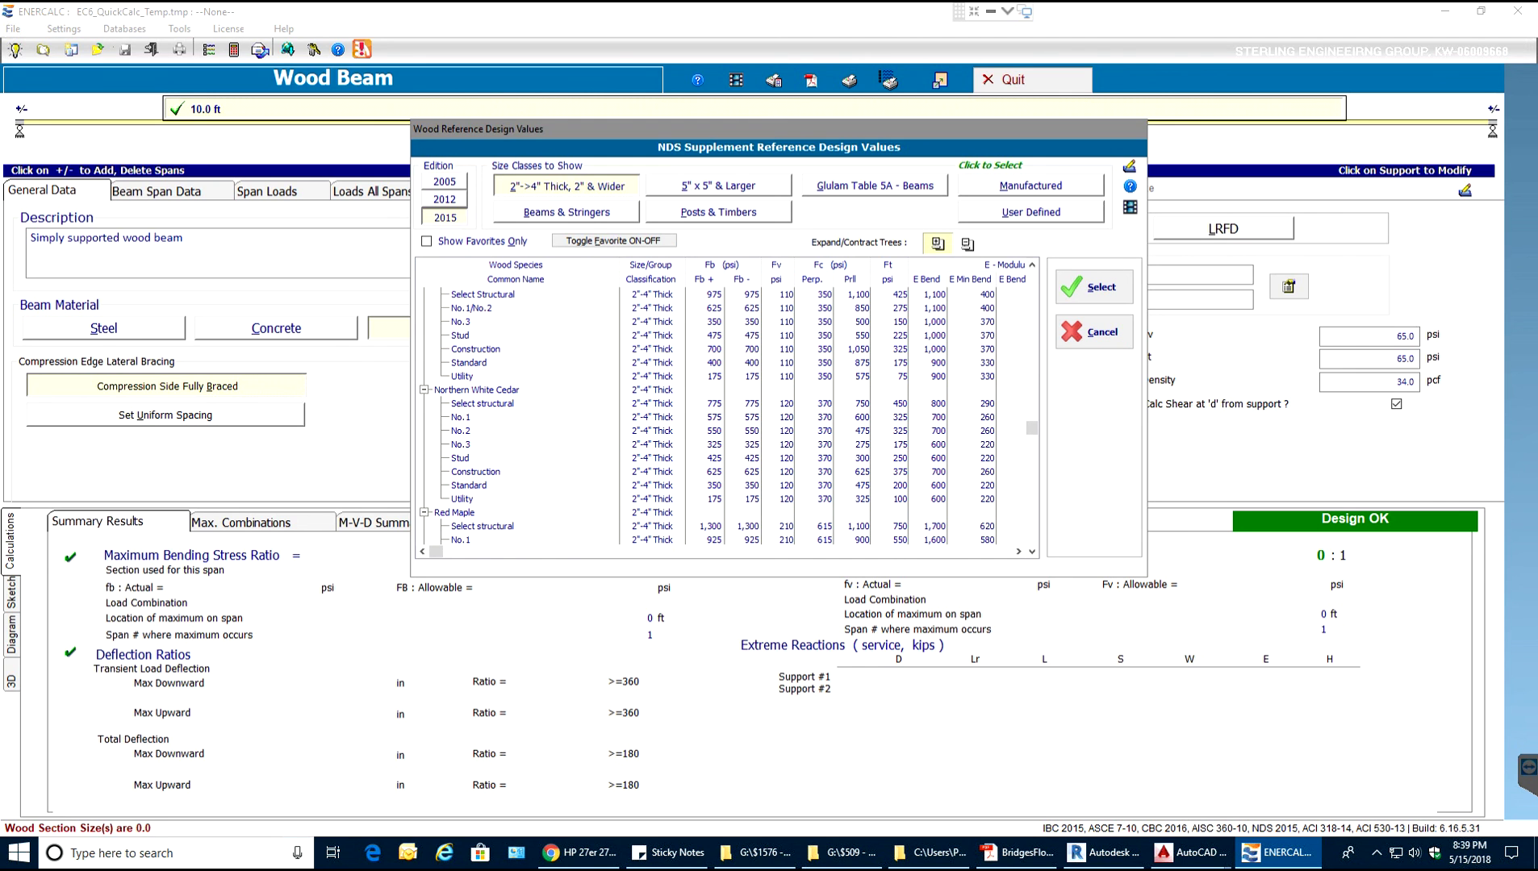
scroll(722, 415, down, 9)
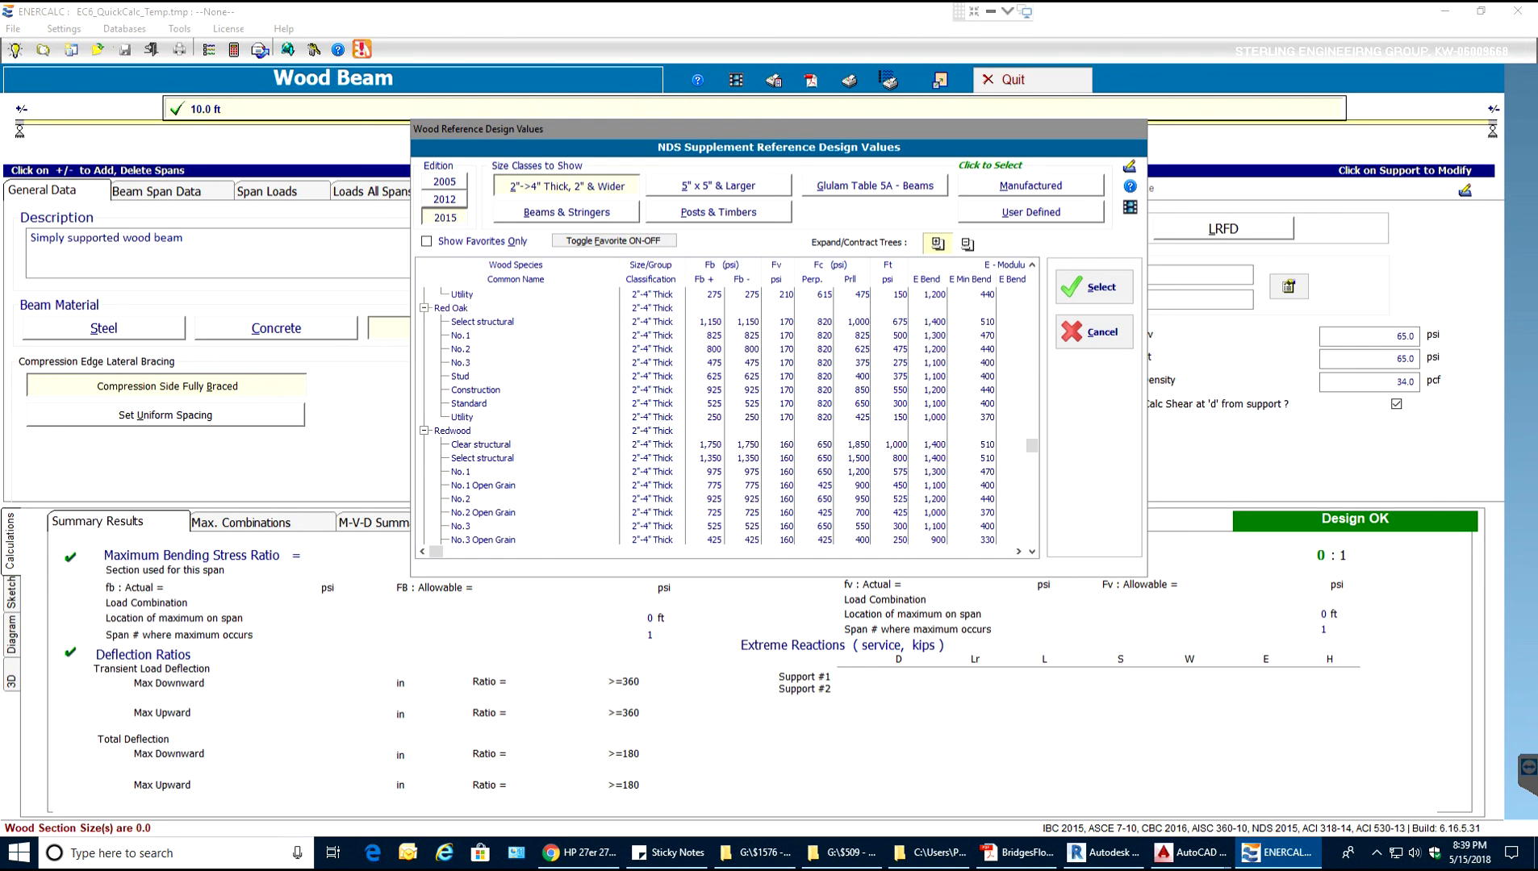
scroll(722, 416, down, 5)
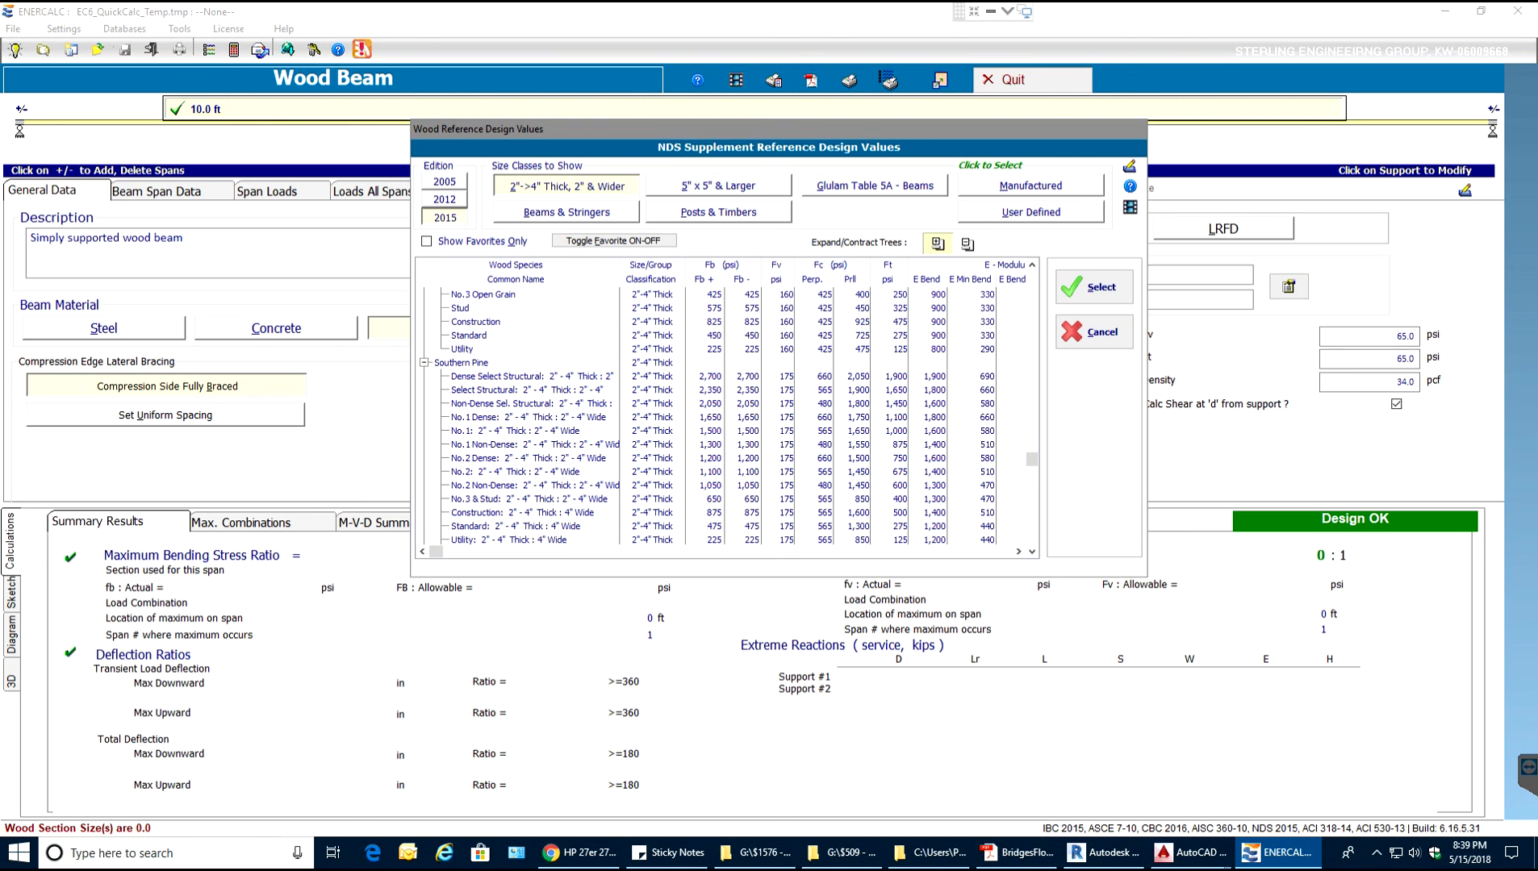
scroll(722, 416, down, 12)
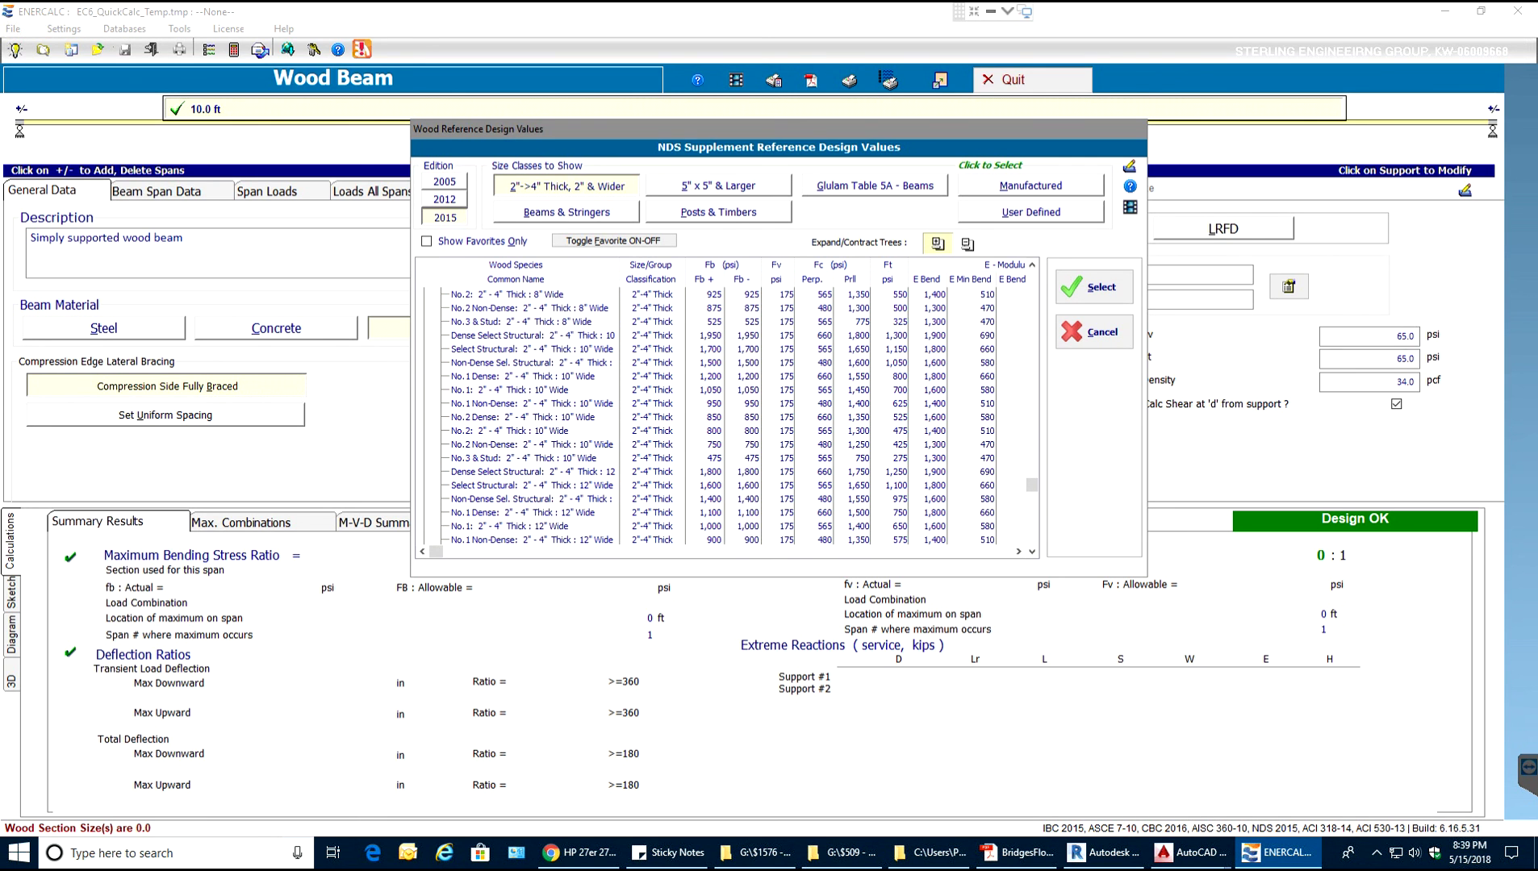
scroll(722, 416, down, 4)
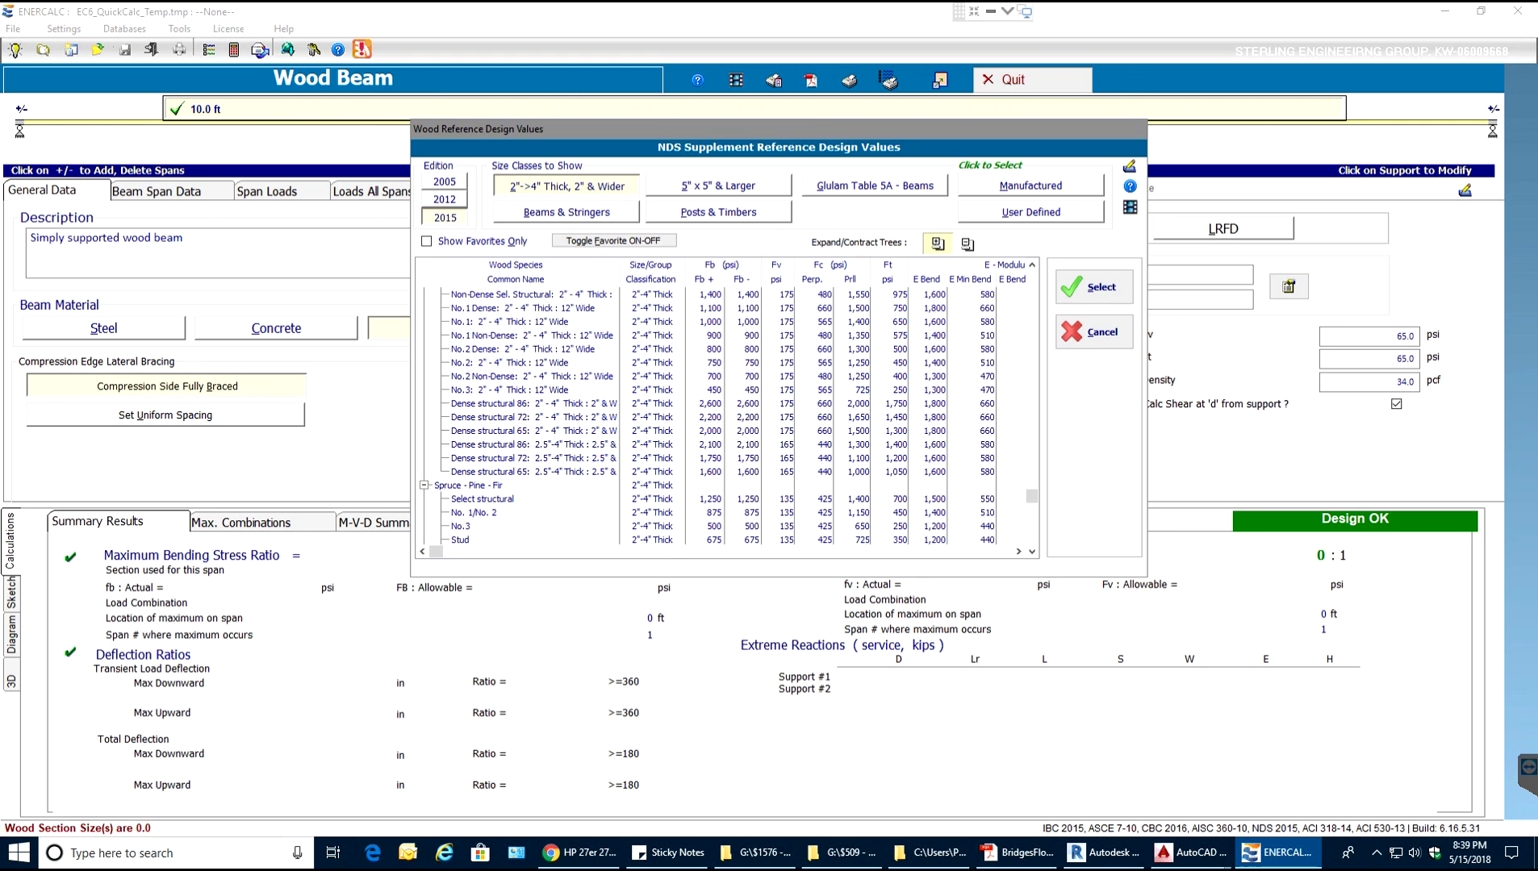
click(533, 362)
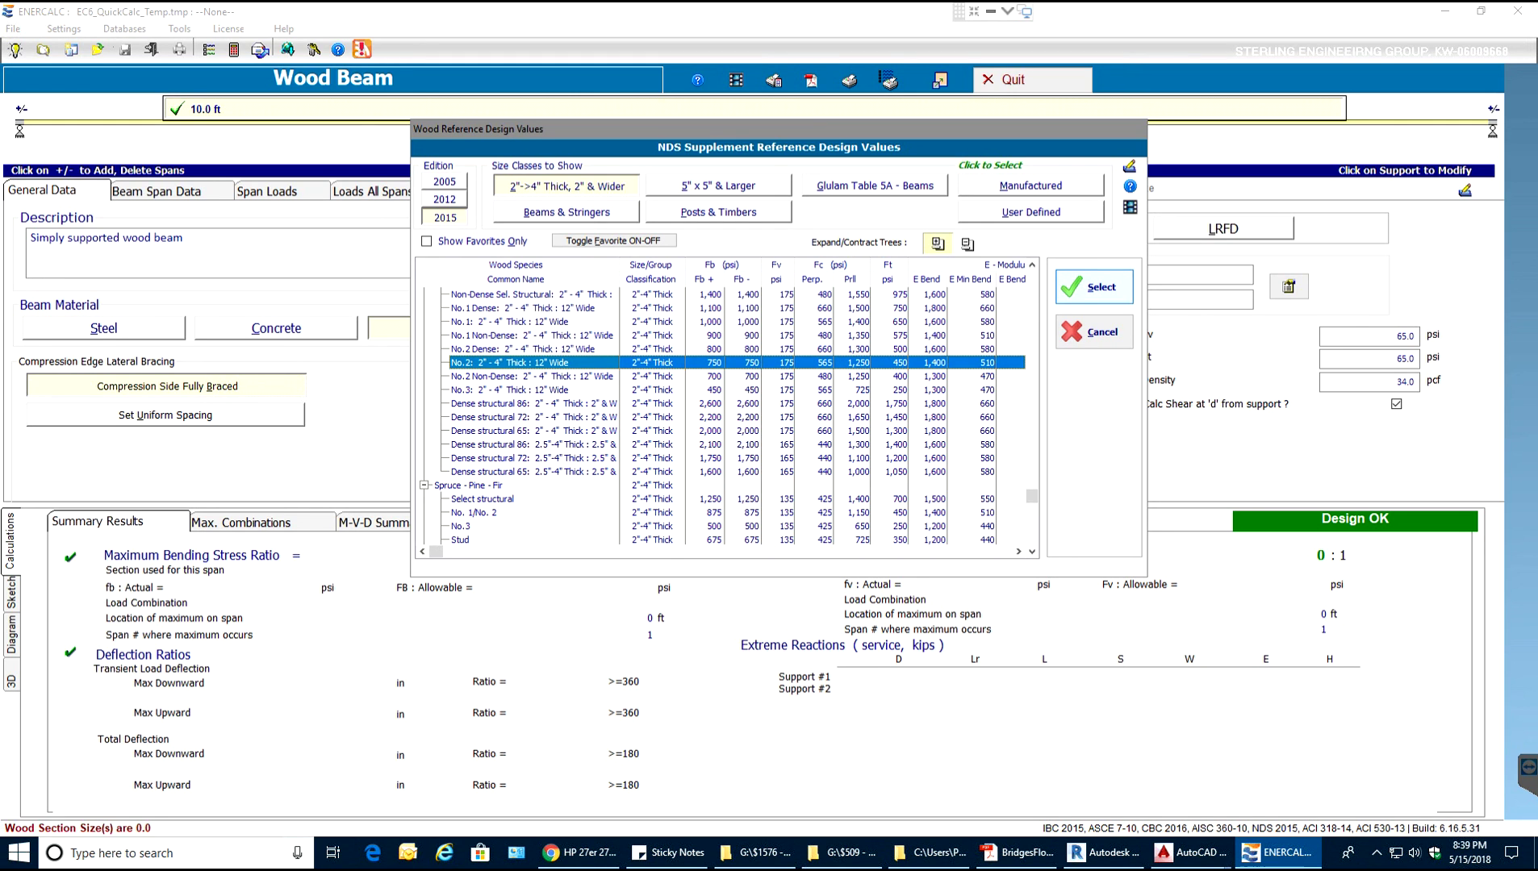
click(1093, 286)
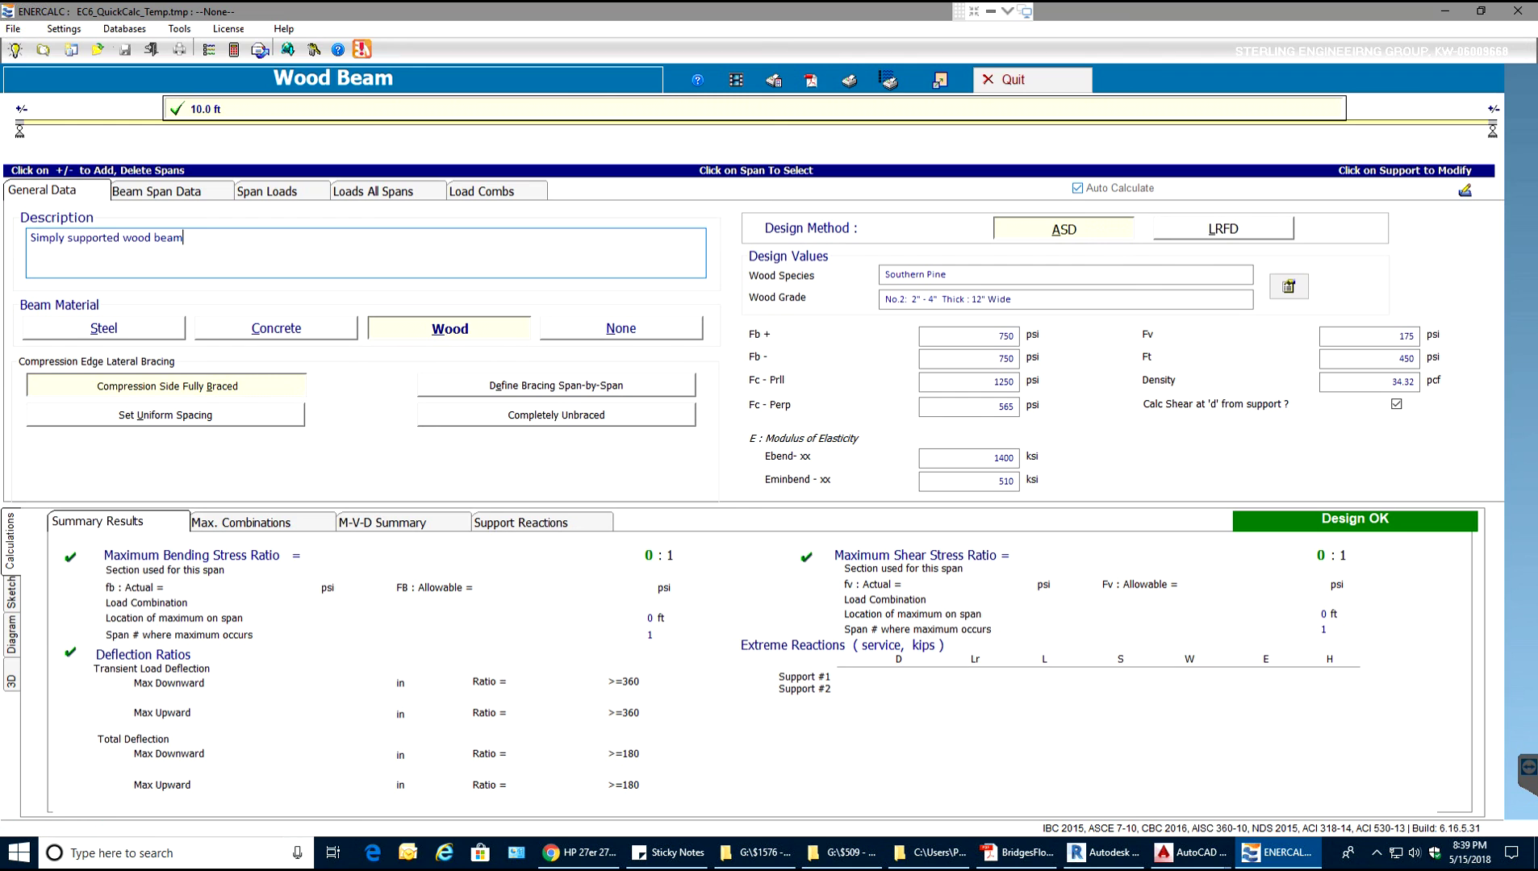
Turn off automatic calculation and assign a 2x12 from the Sawn - So. Pine members as the beam section.
click(1077, 188)
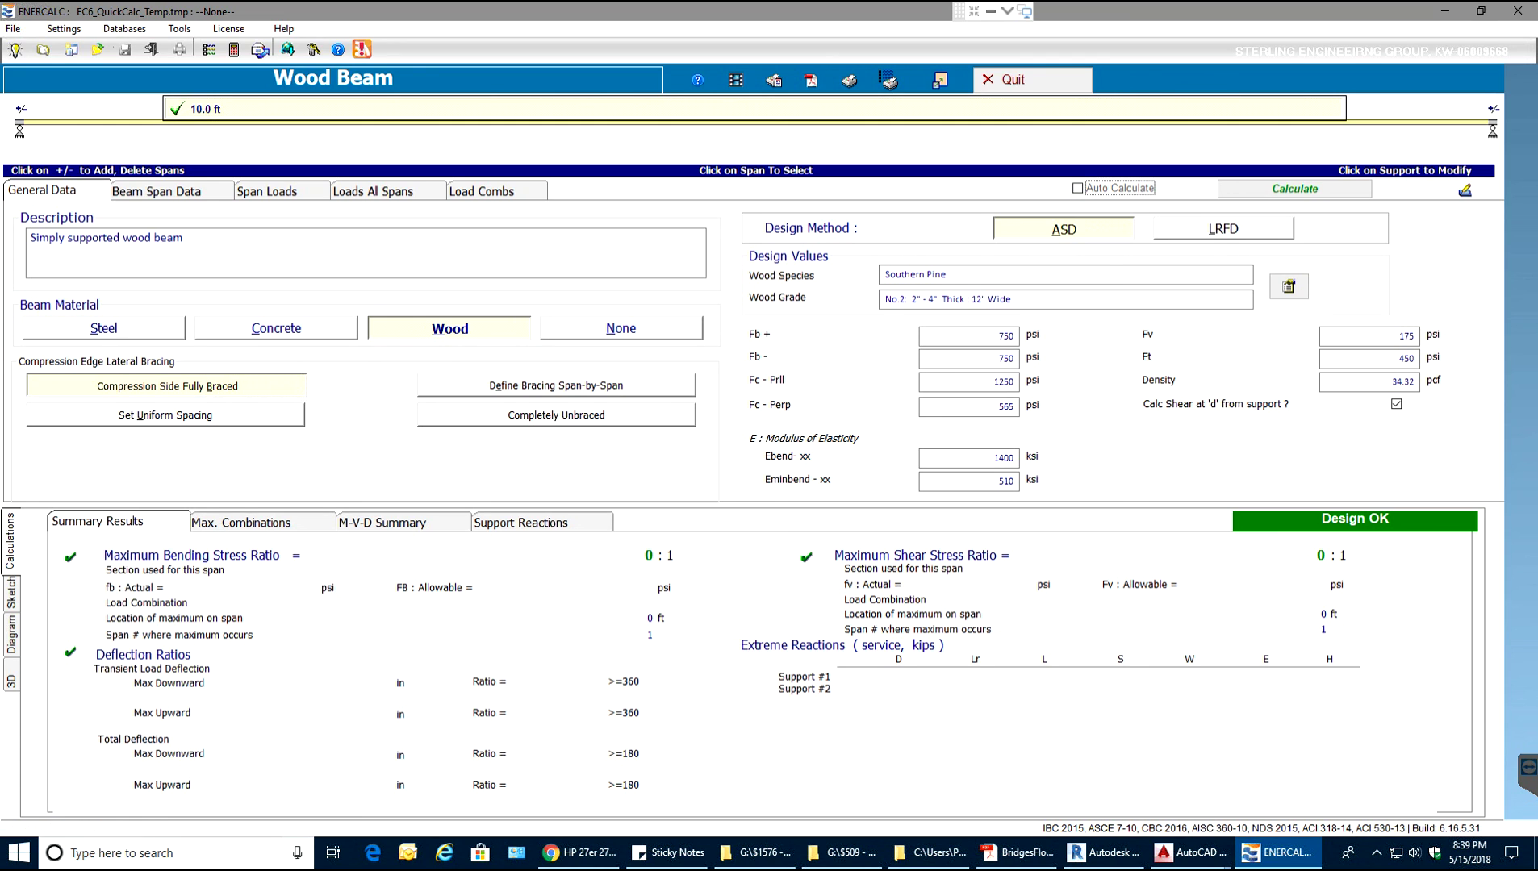
click(192, 190)
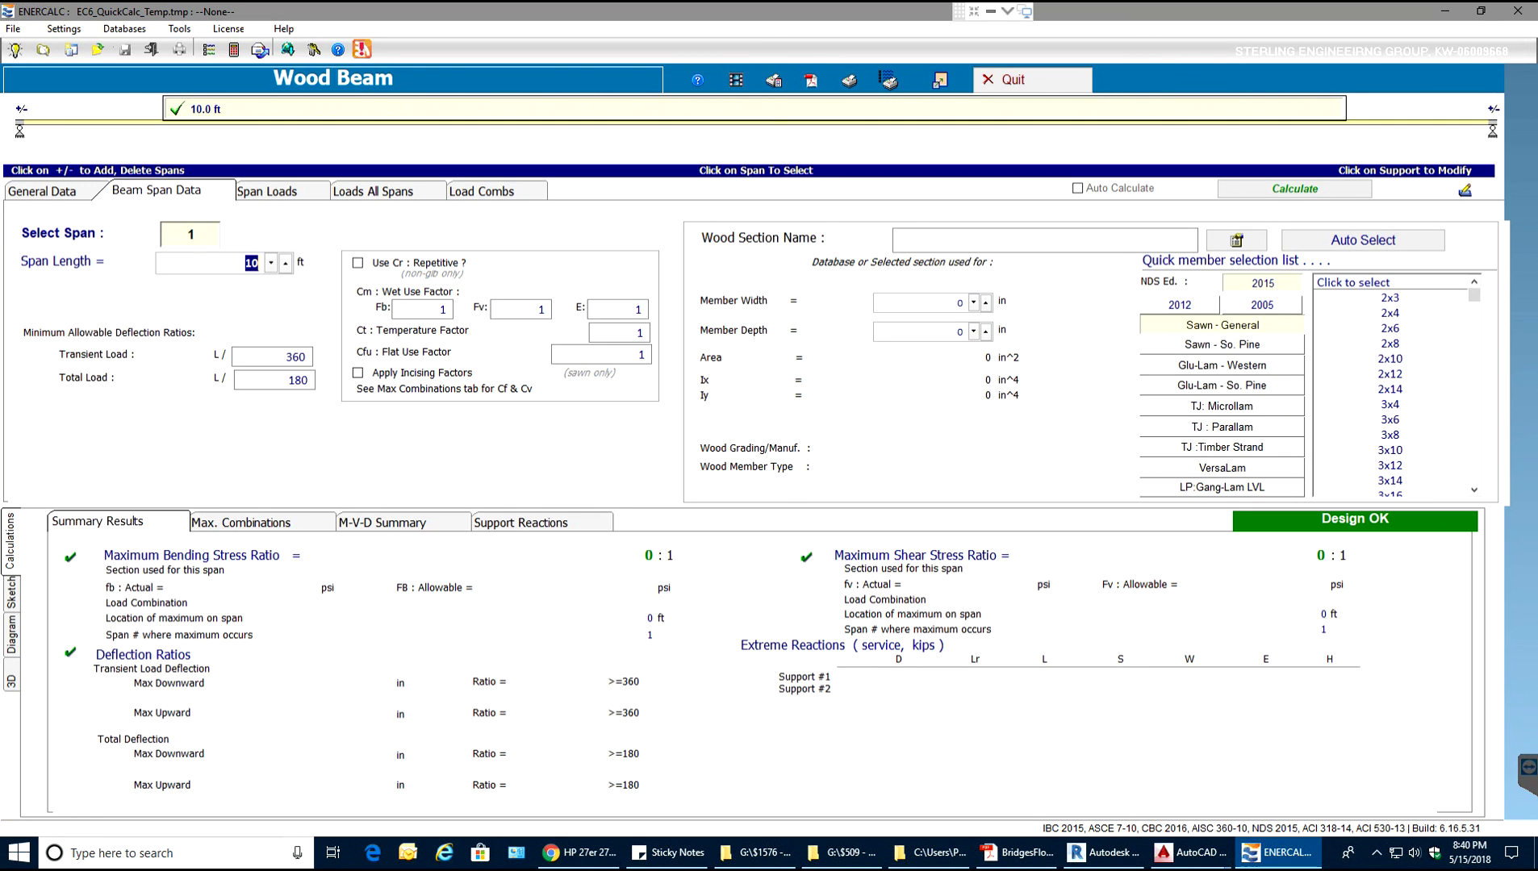
click(42, 191)
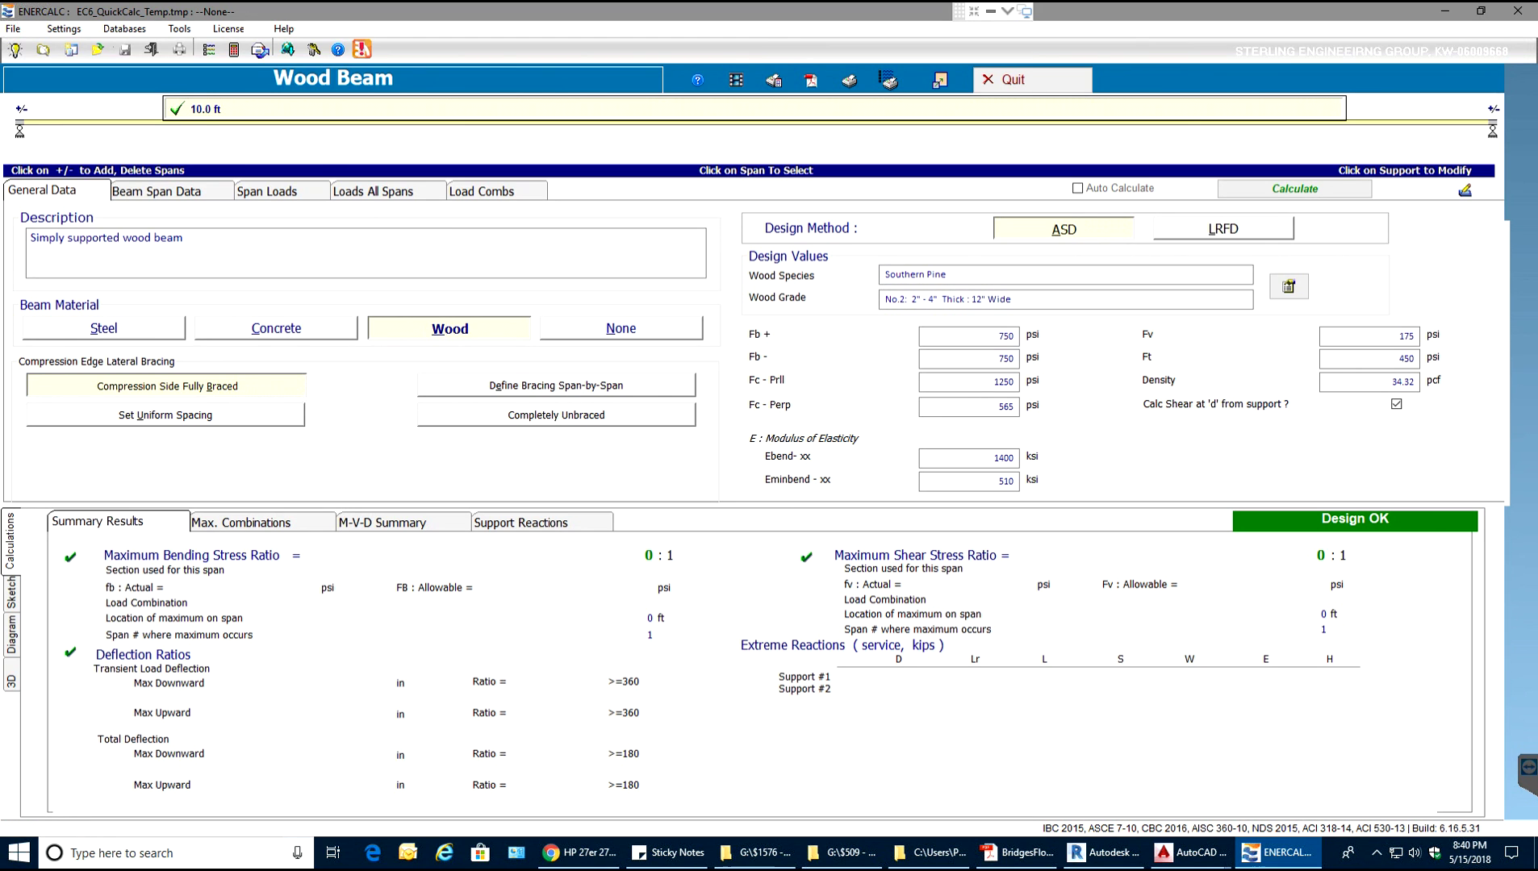
key(ctrl+Tab)
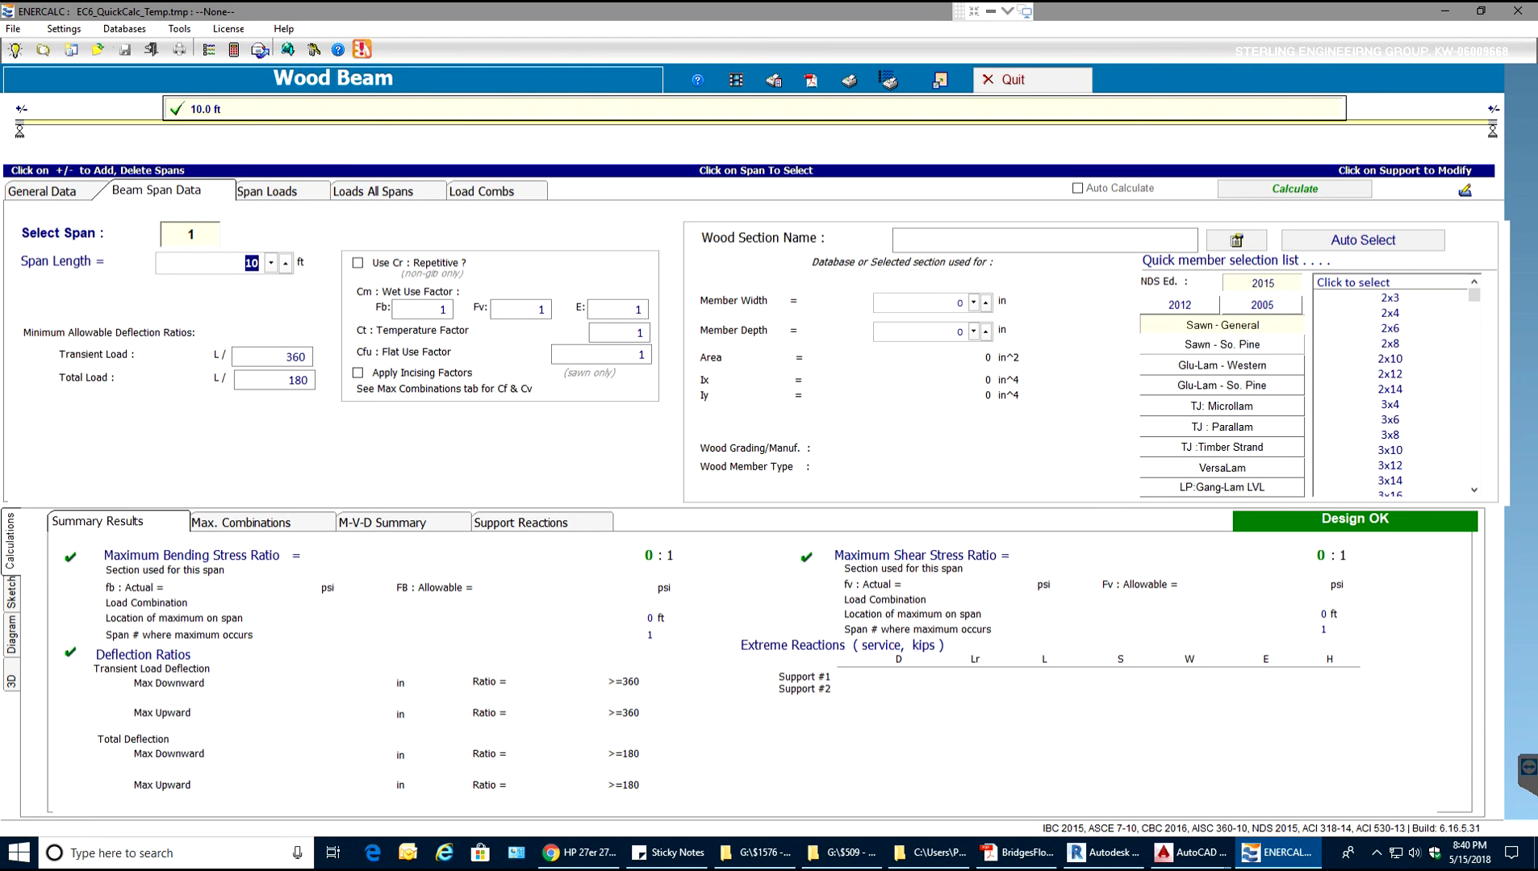
click(1222, 344)
scroll(1389, 387, down, 1)
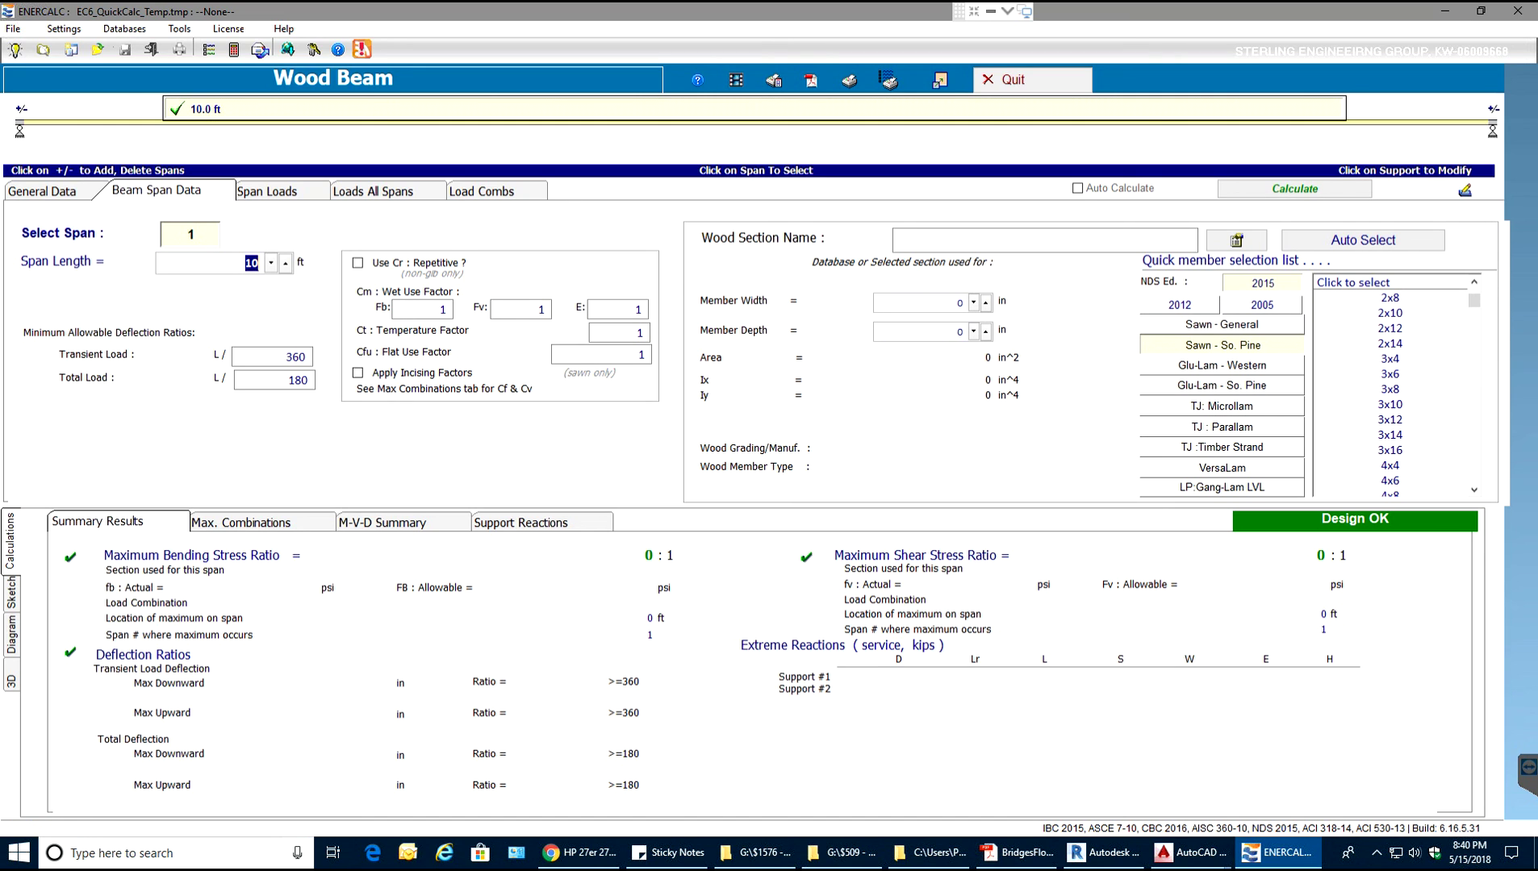
click(1388, 328)
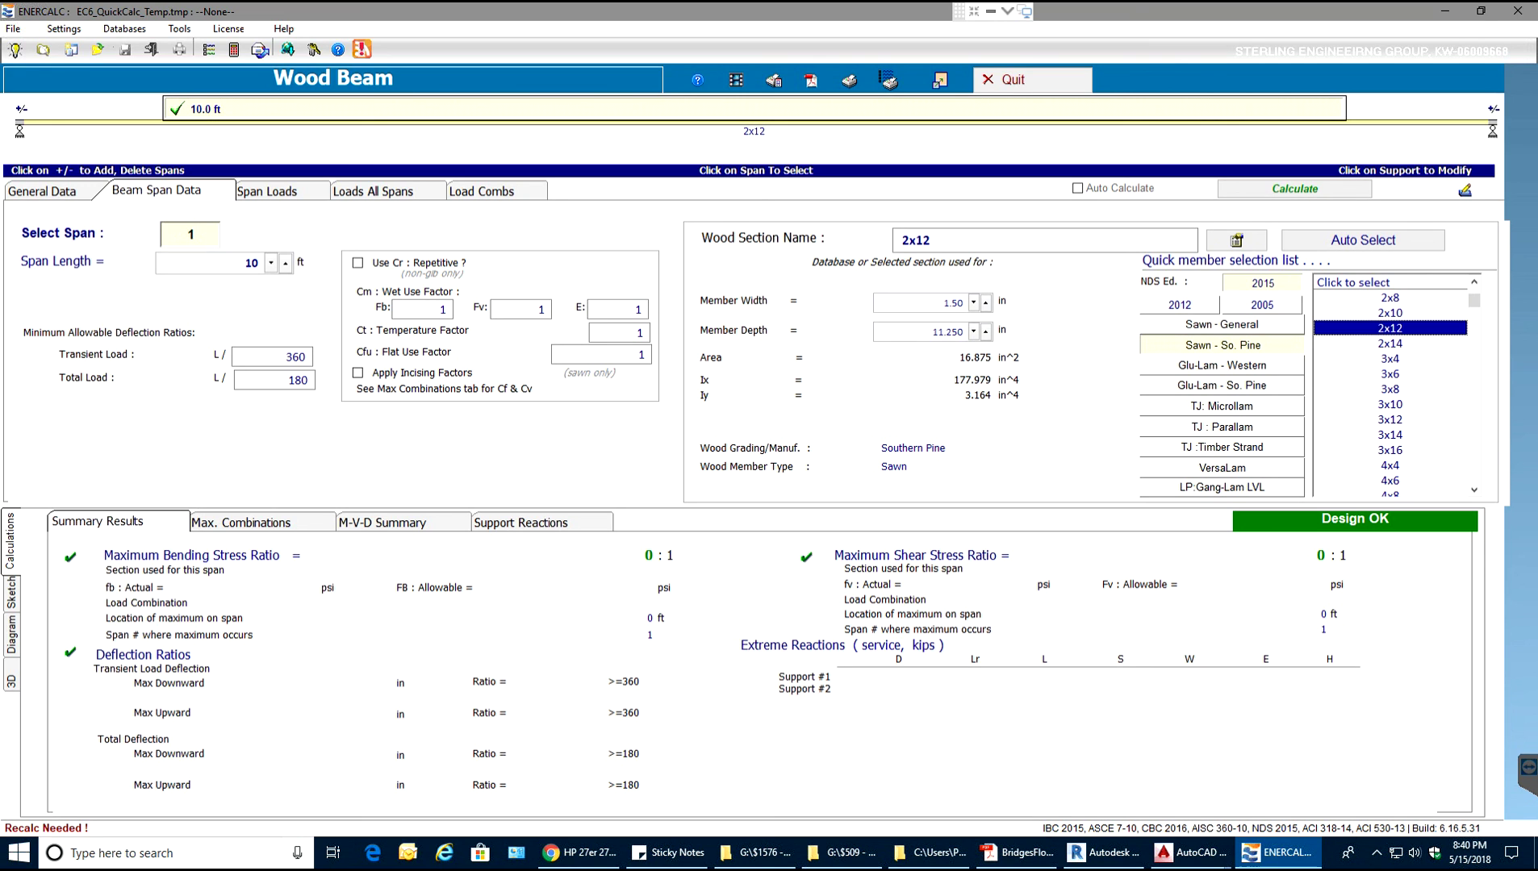
Look through the beam's sketch, diagram and 3D views and check the span length entry.
click(11, 634)
click(11, 591)
click(11, 633)
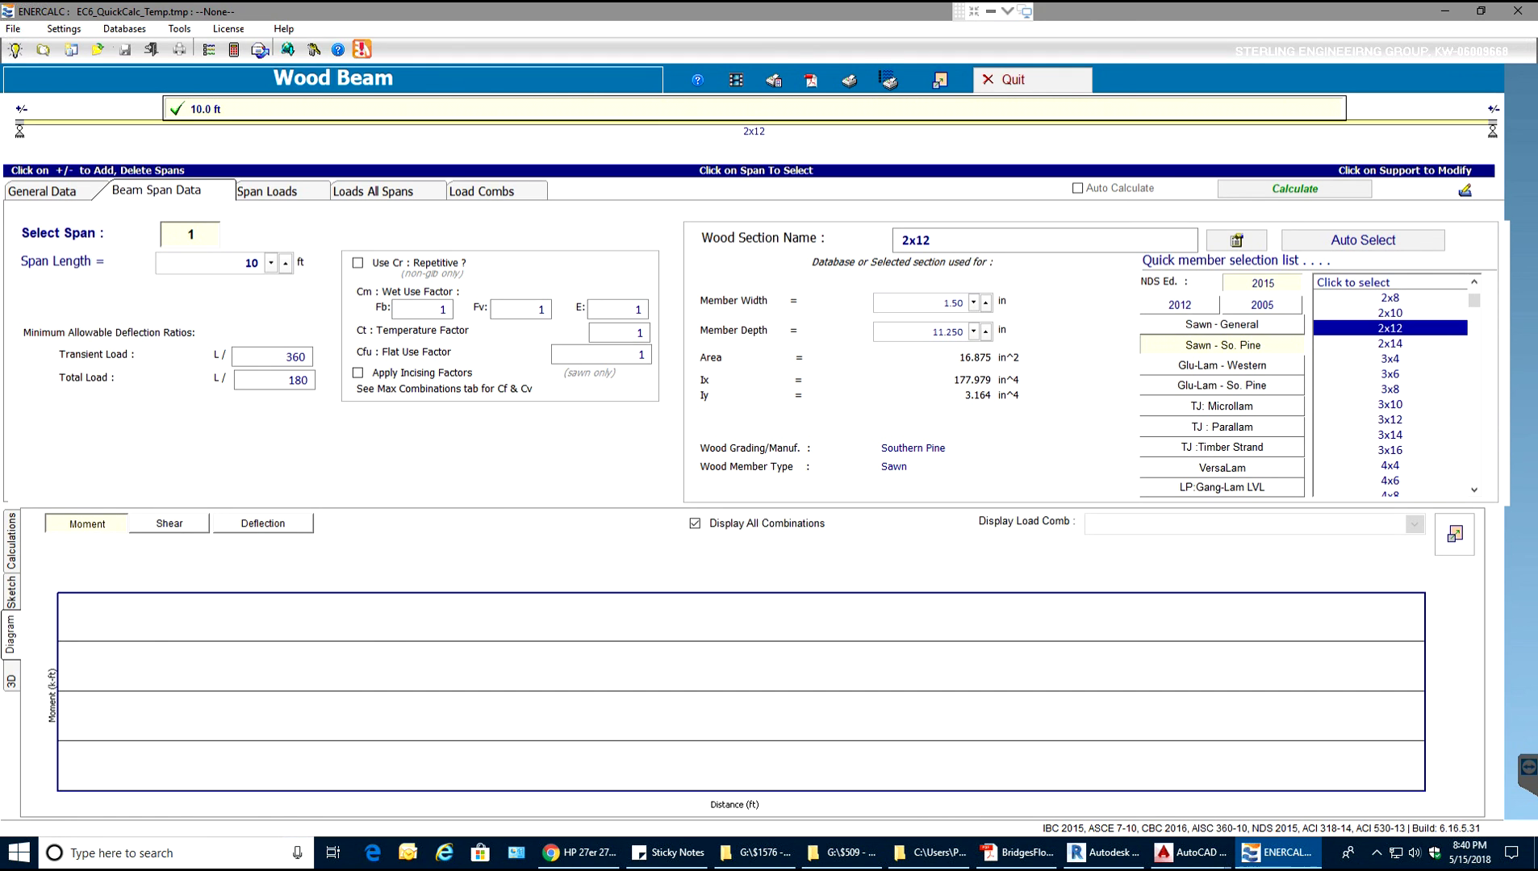
click(11, 680)
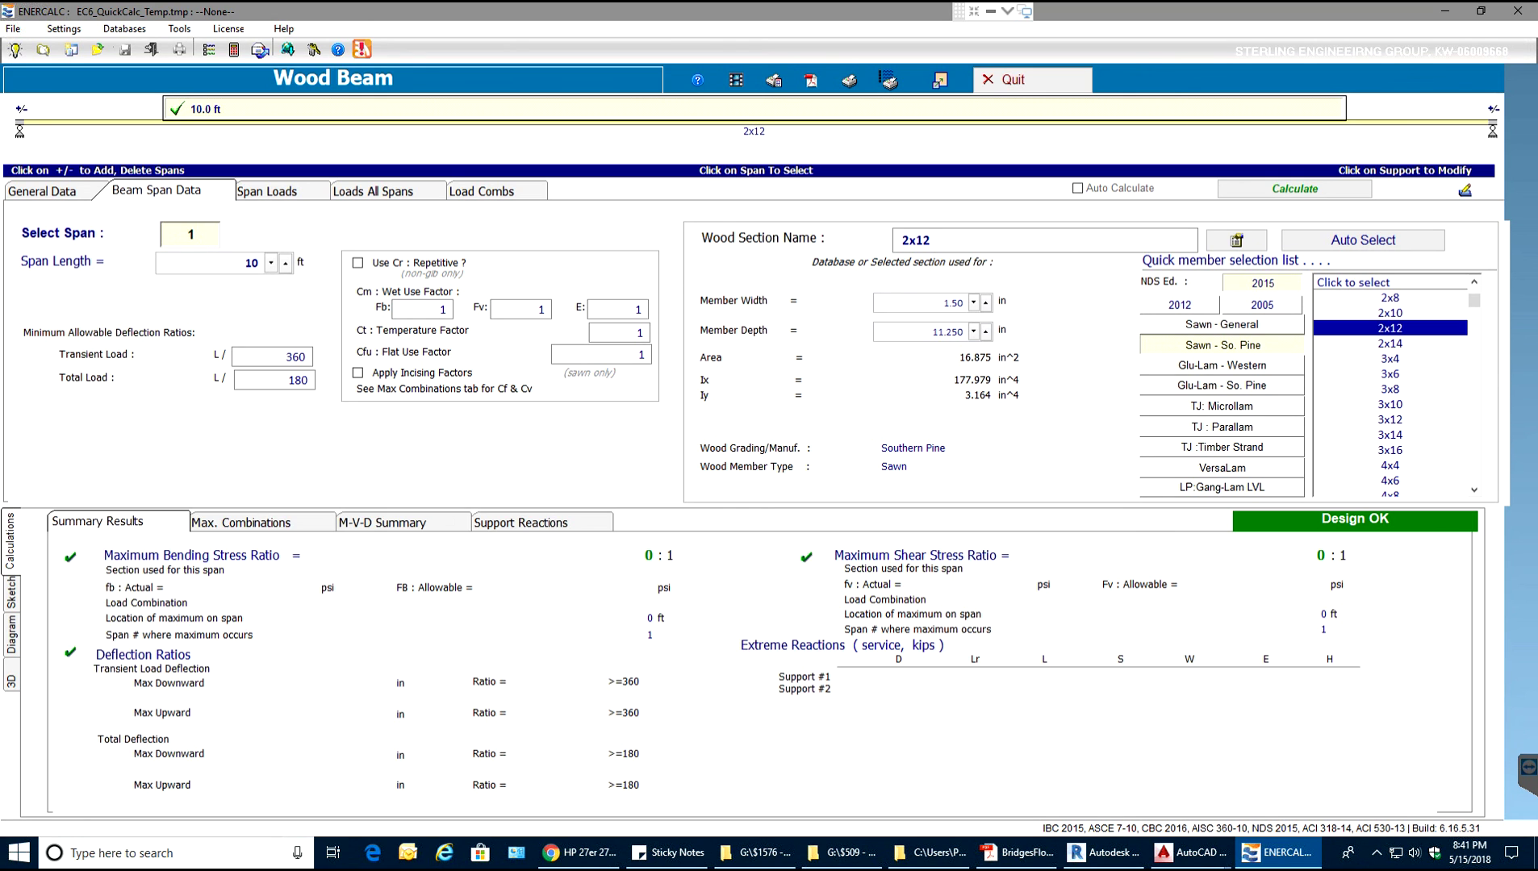
click(245, 263)
double_click(250, 263)
Define a full uniform load on span 1 with 0.025 k/ft dead load and 0.040 k/ft live load.
click(267, 191)
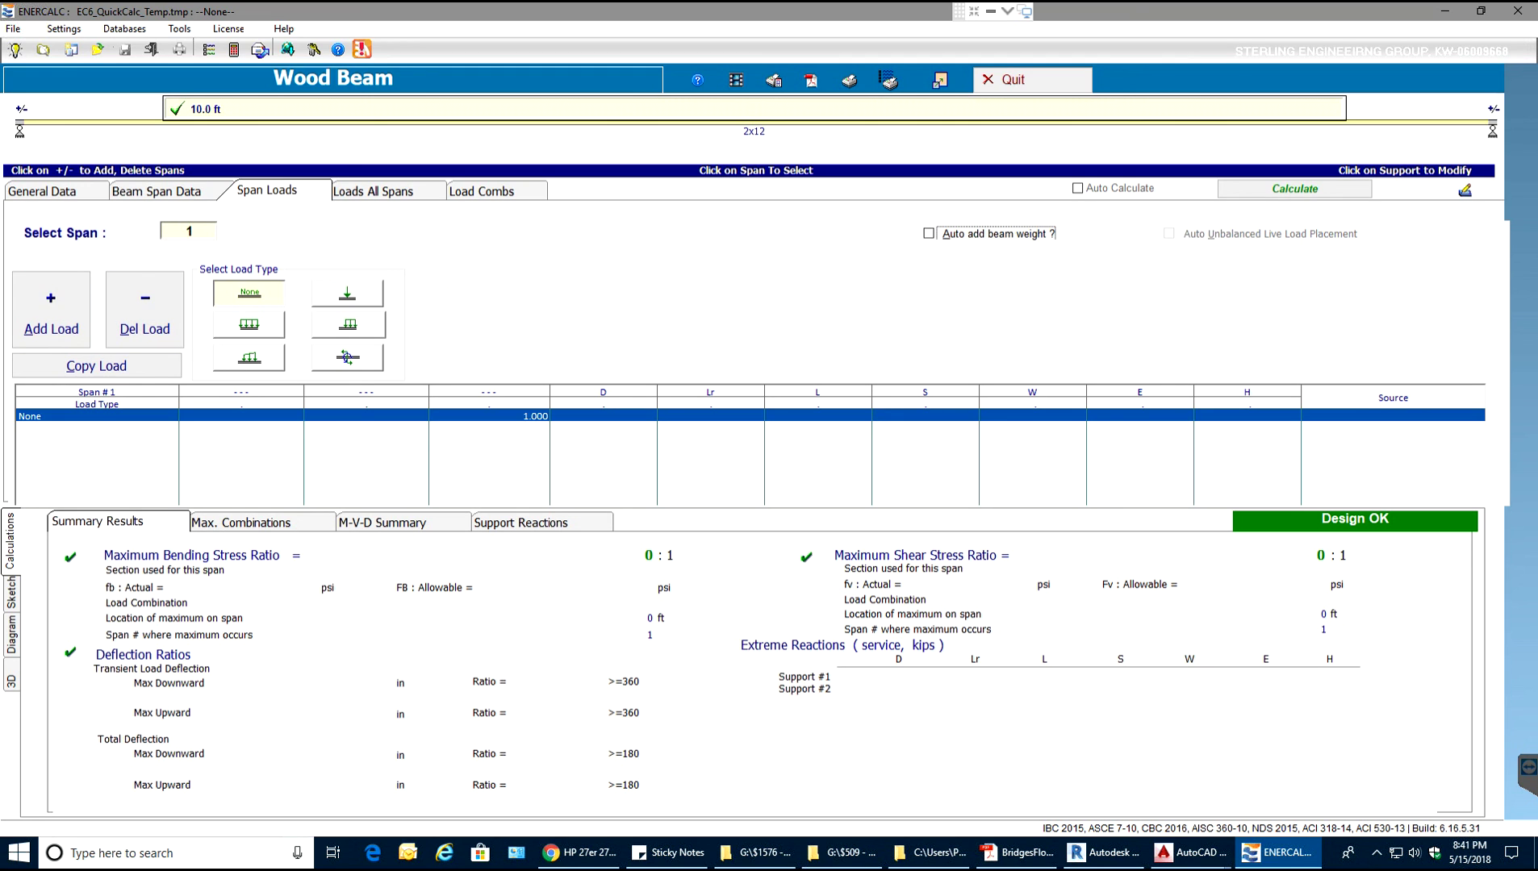
click(249, 323)
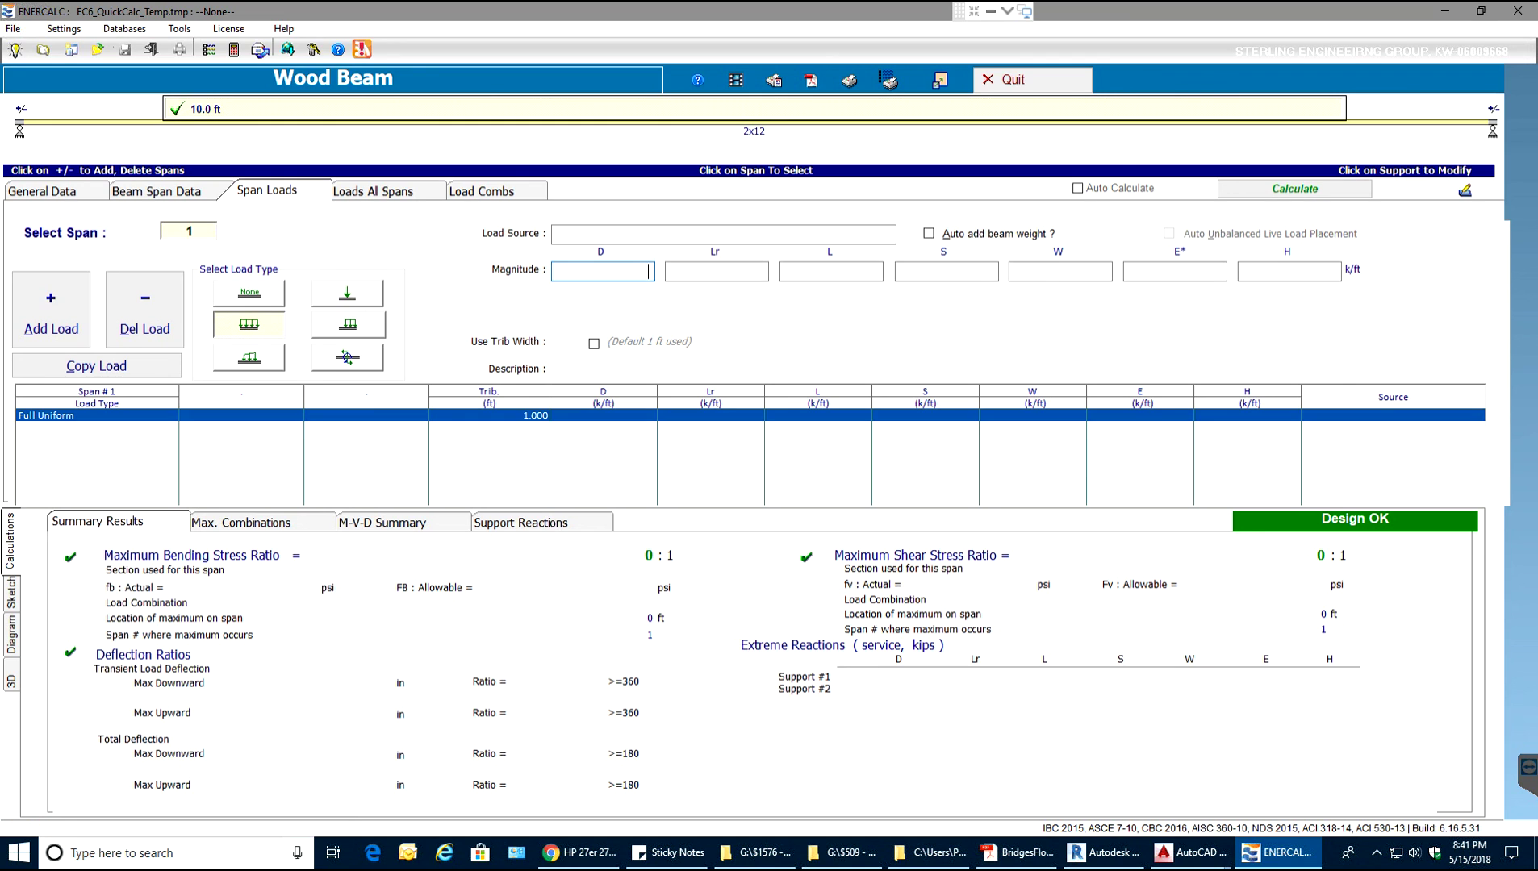
text(0.025)
click(830, 271)
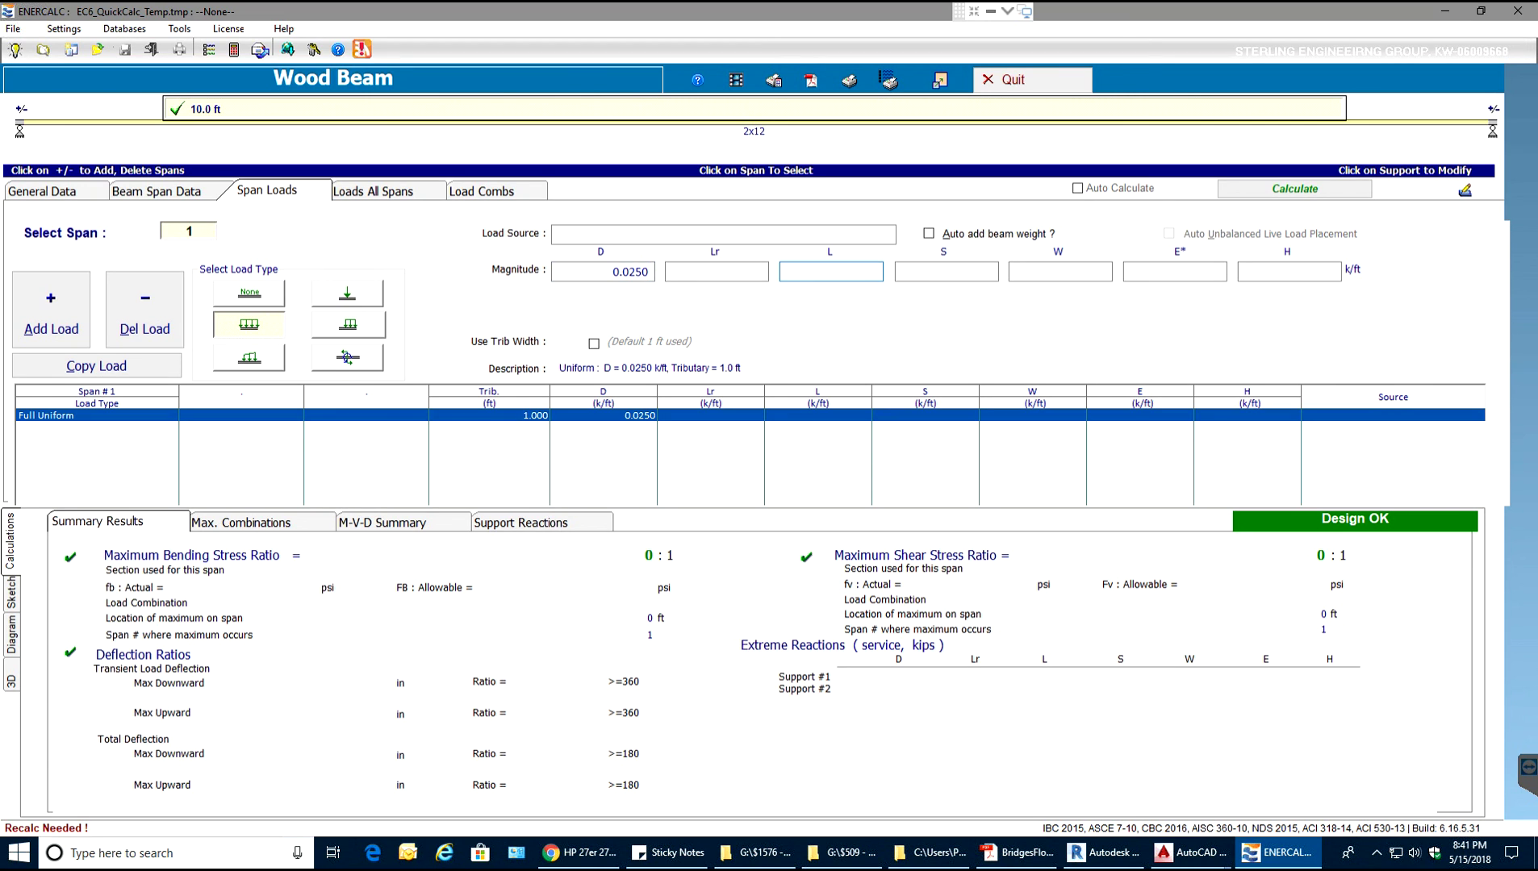
text(0.040)
Add a point load to span 1 with 0.005 k dead load and 0.010 k live load.
click(51, 311)
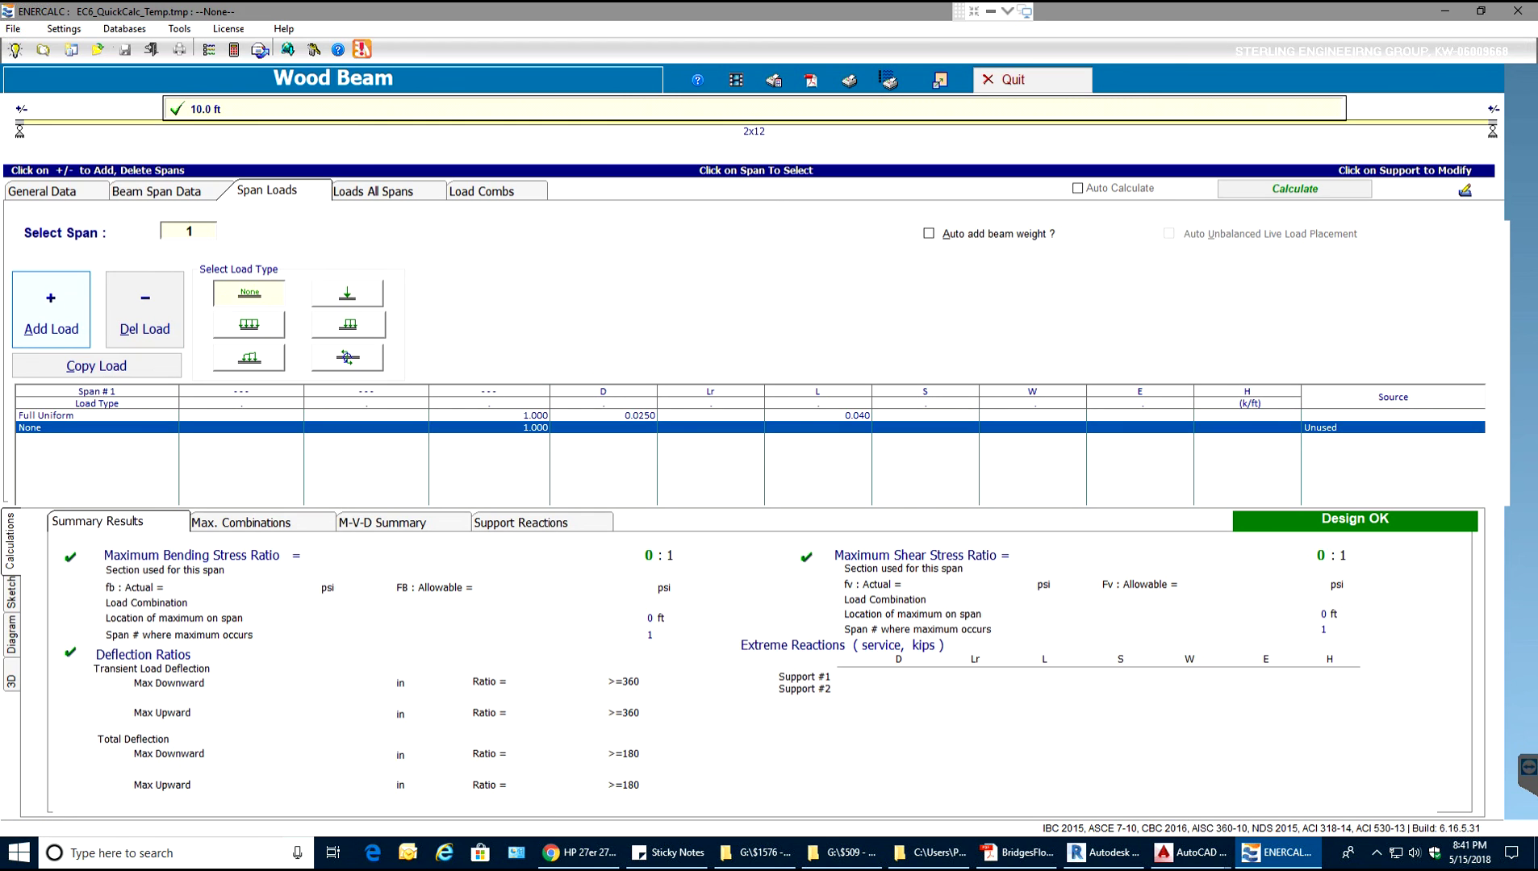
click(346, 293)
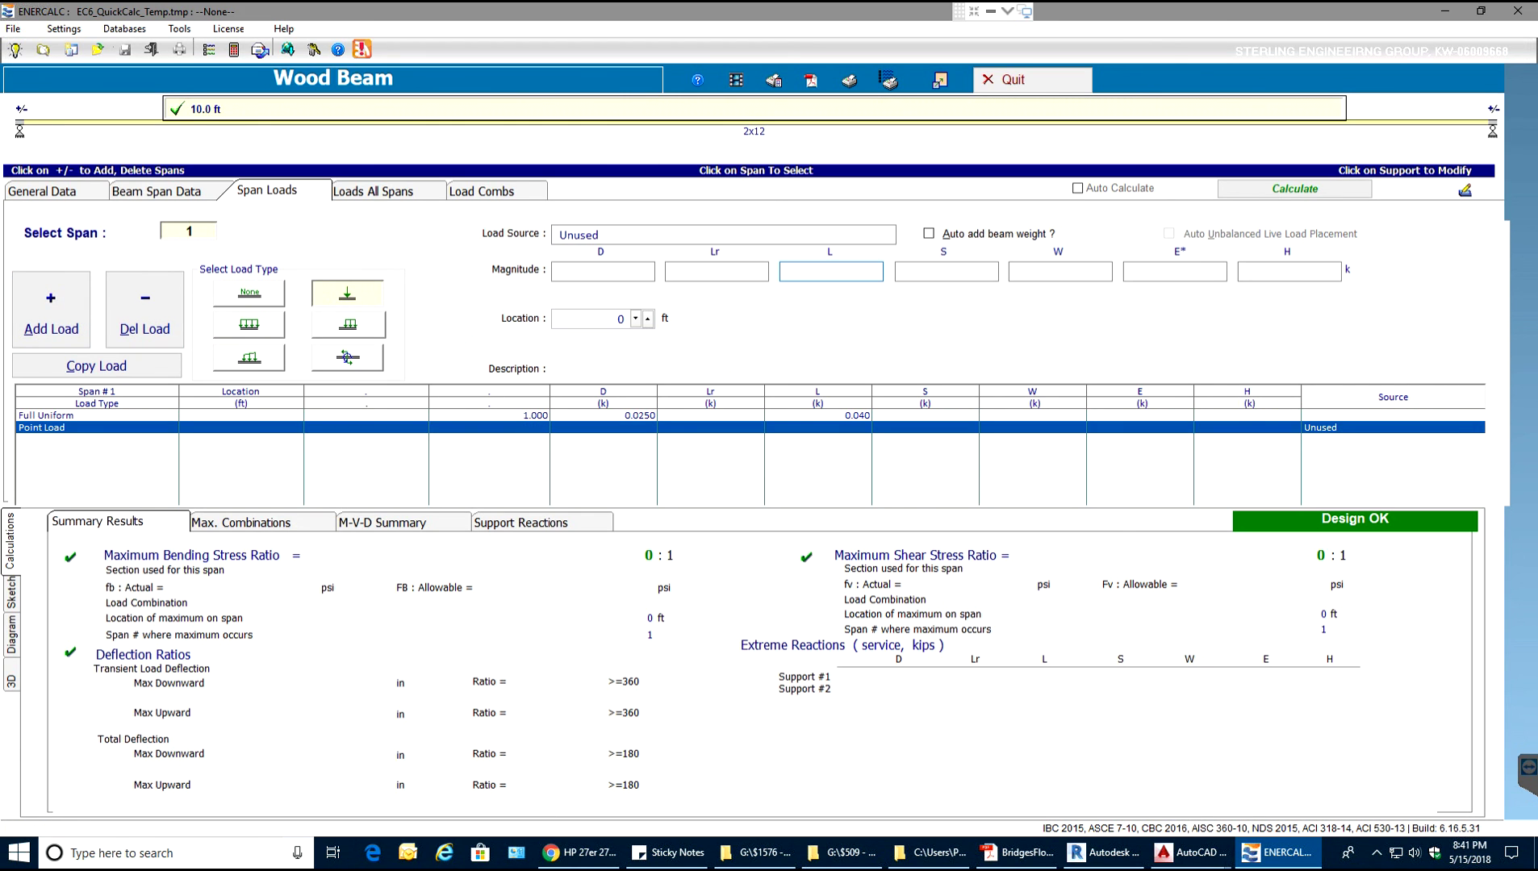
click(602, 271)
text(0.005)
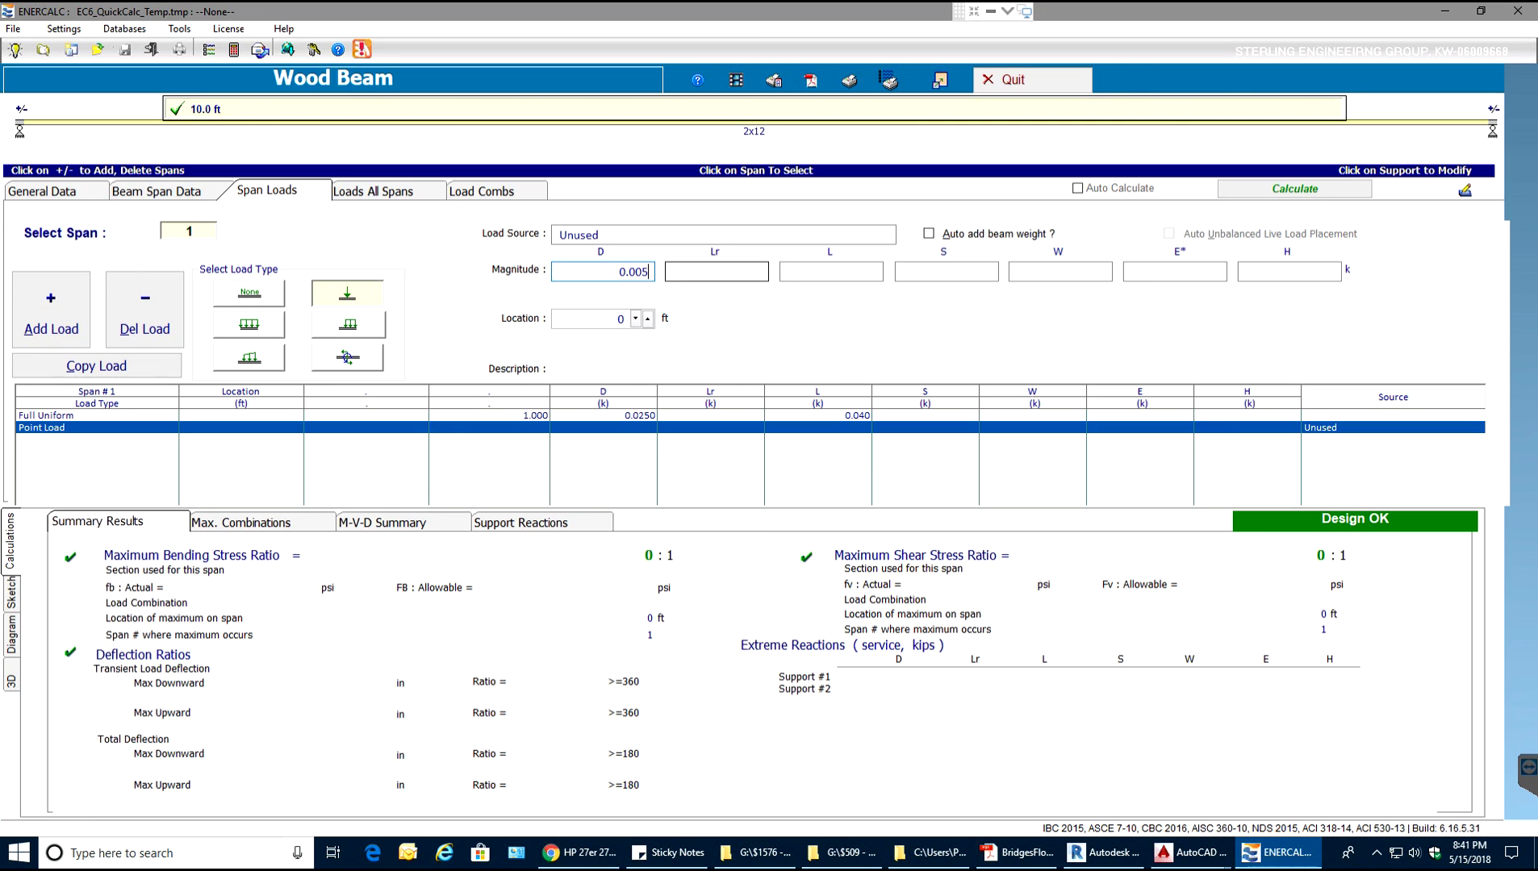
click(830, 271)
text(0.010)
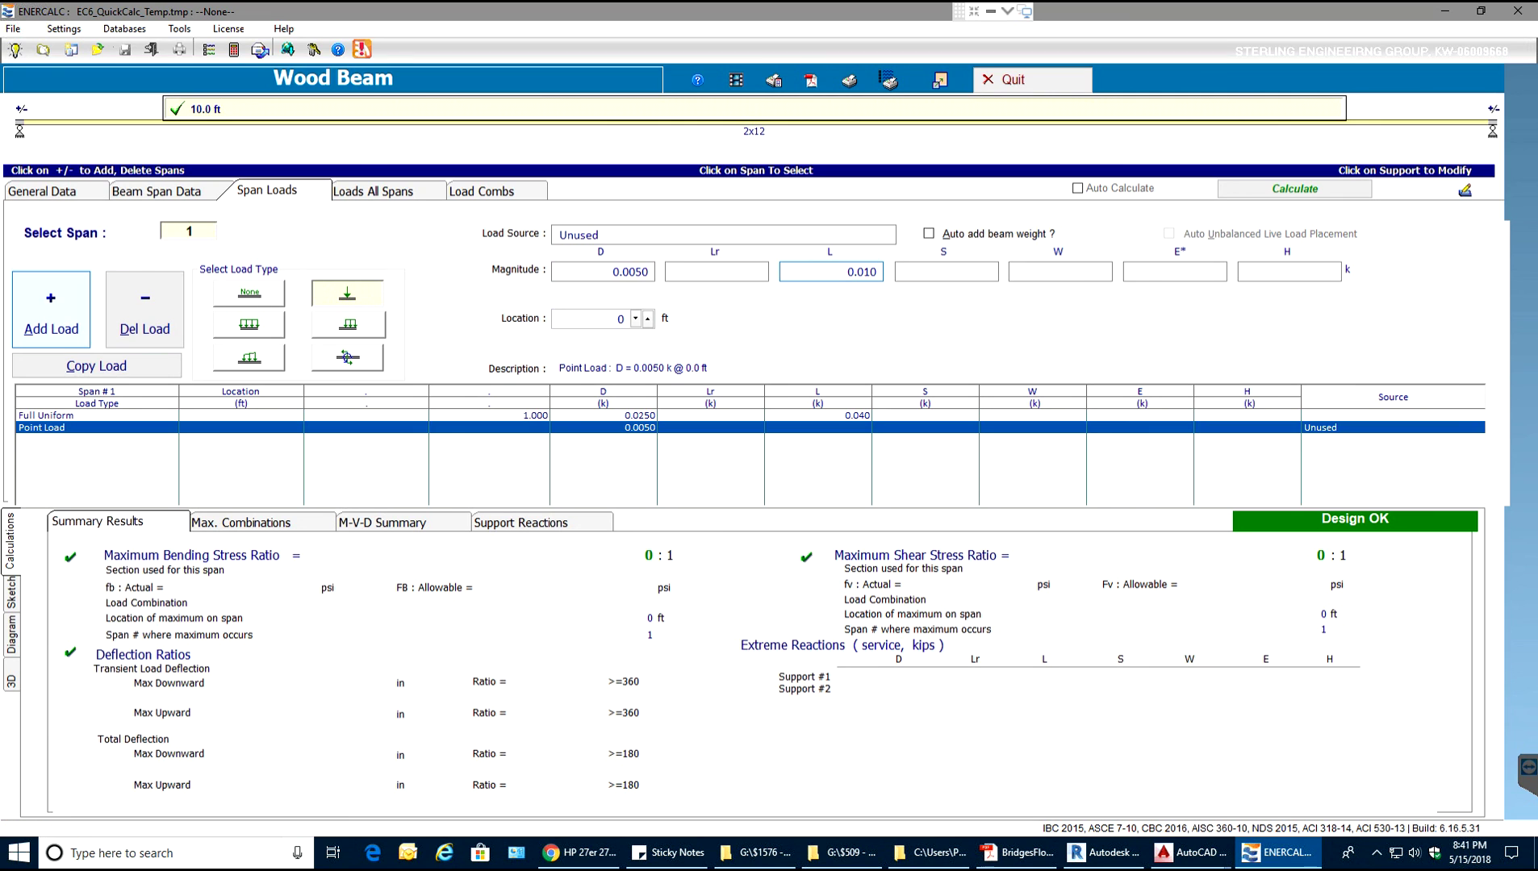
click(50, 311)
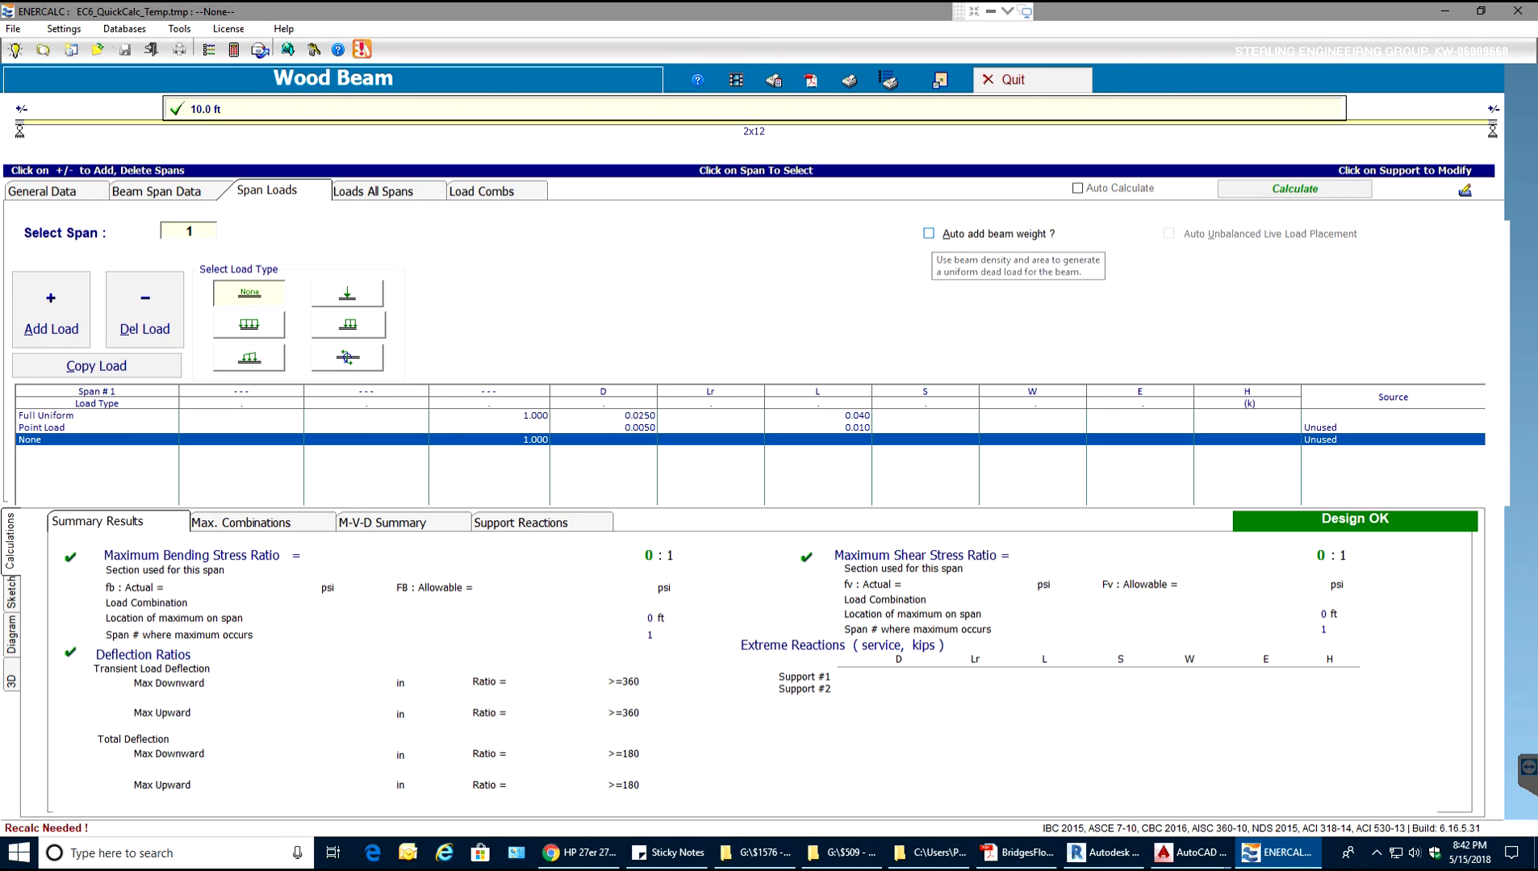
Include the beam's own weight automatically in the loads and calculate the beam.
click(928, 233)
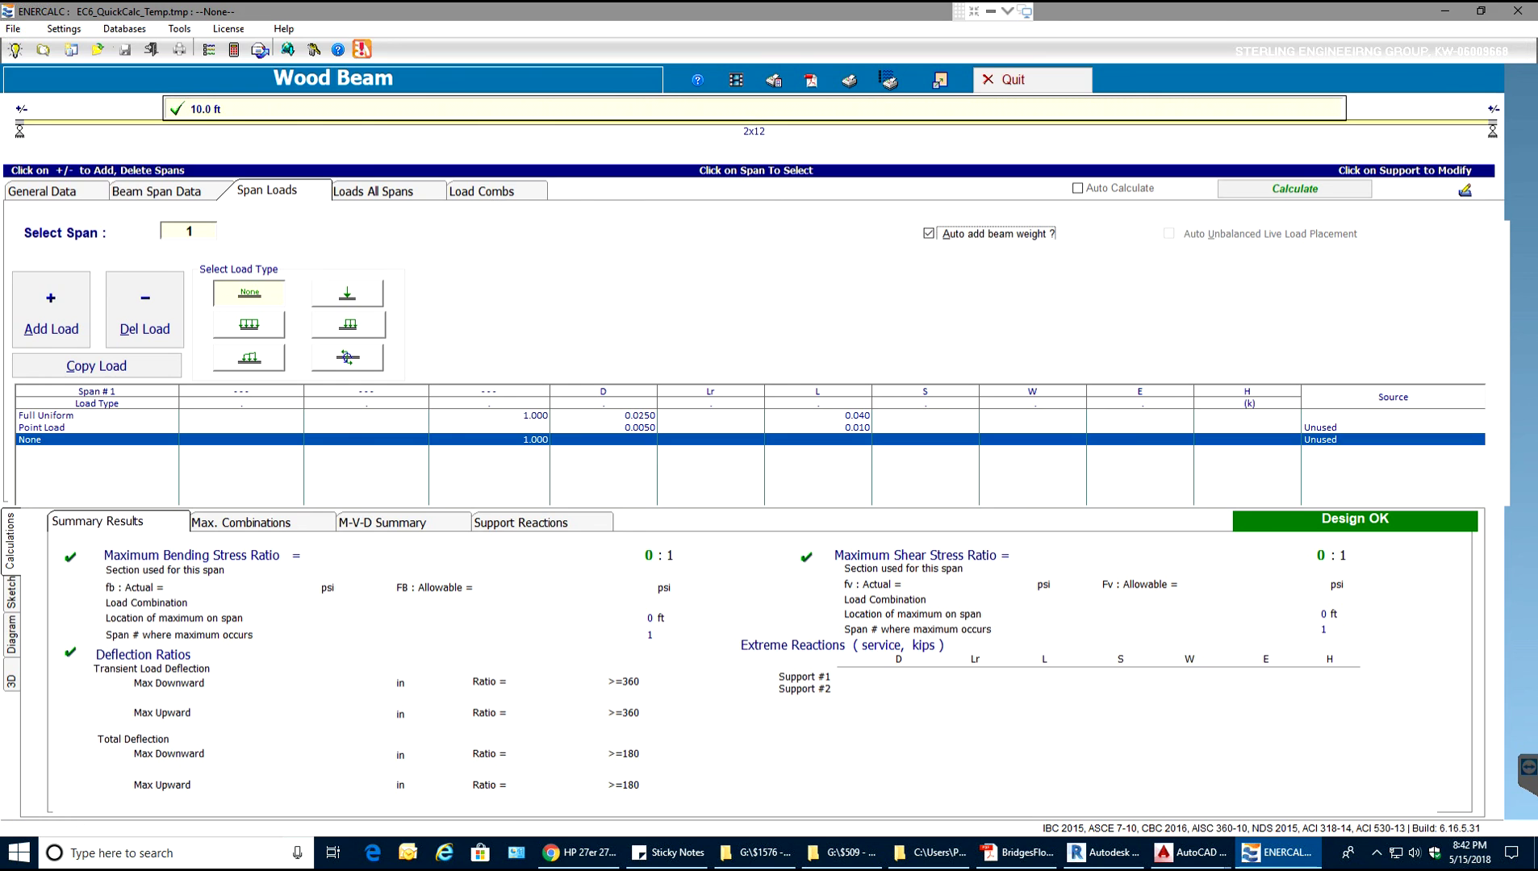
click(373, 191)
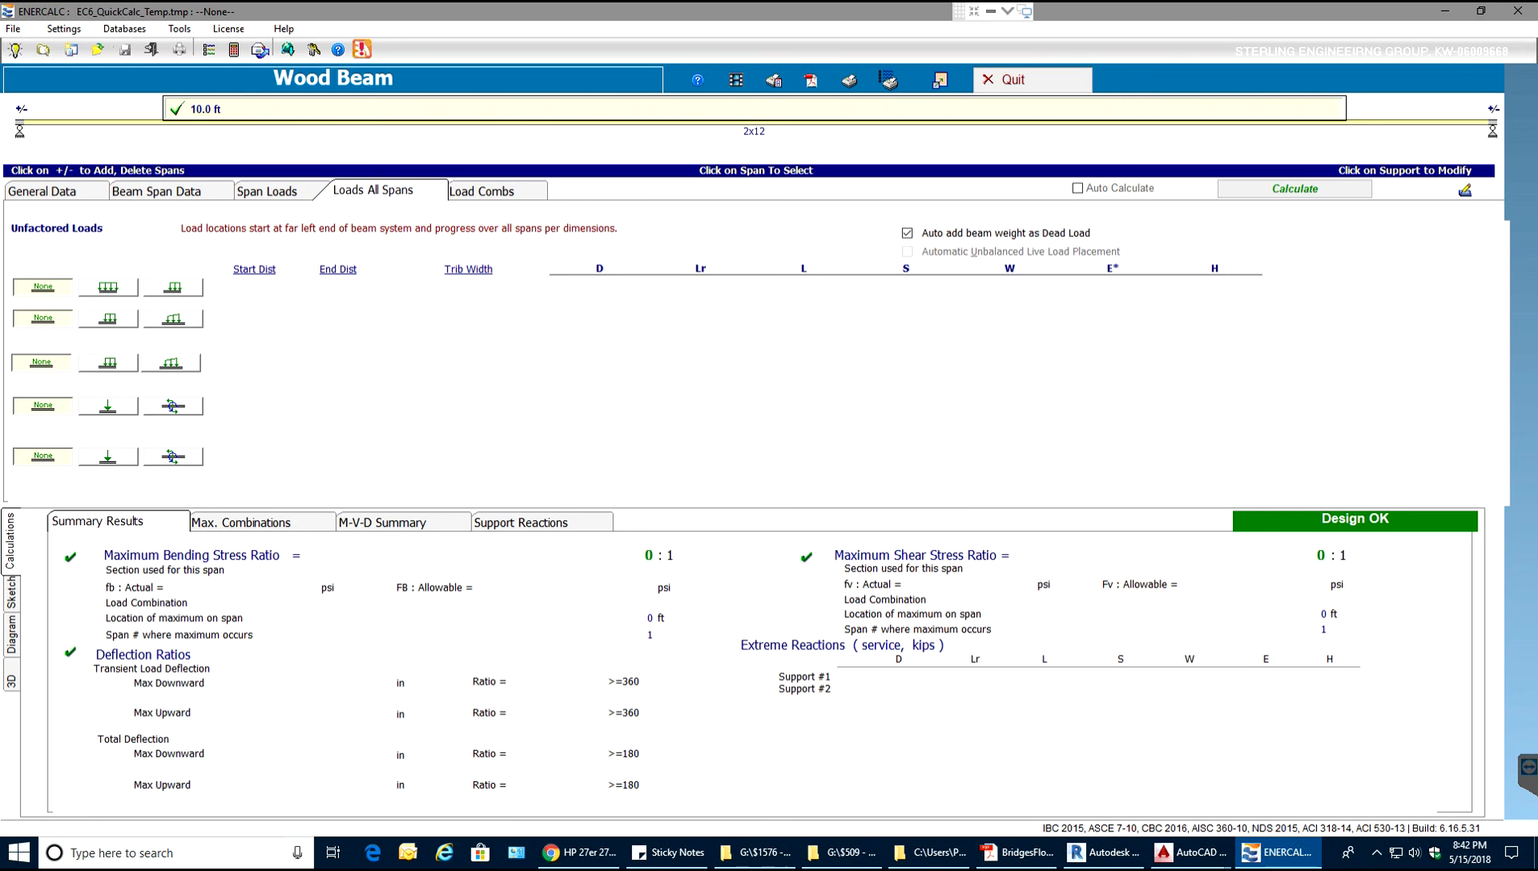
click(481, 190)
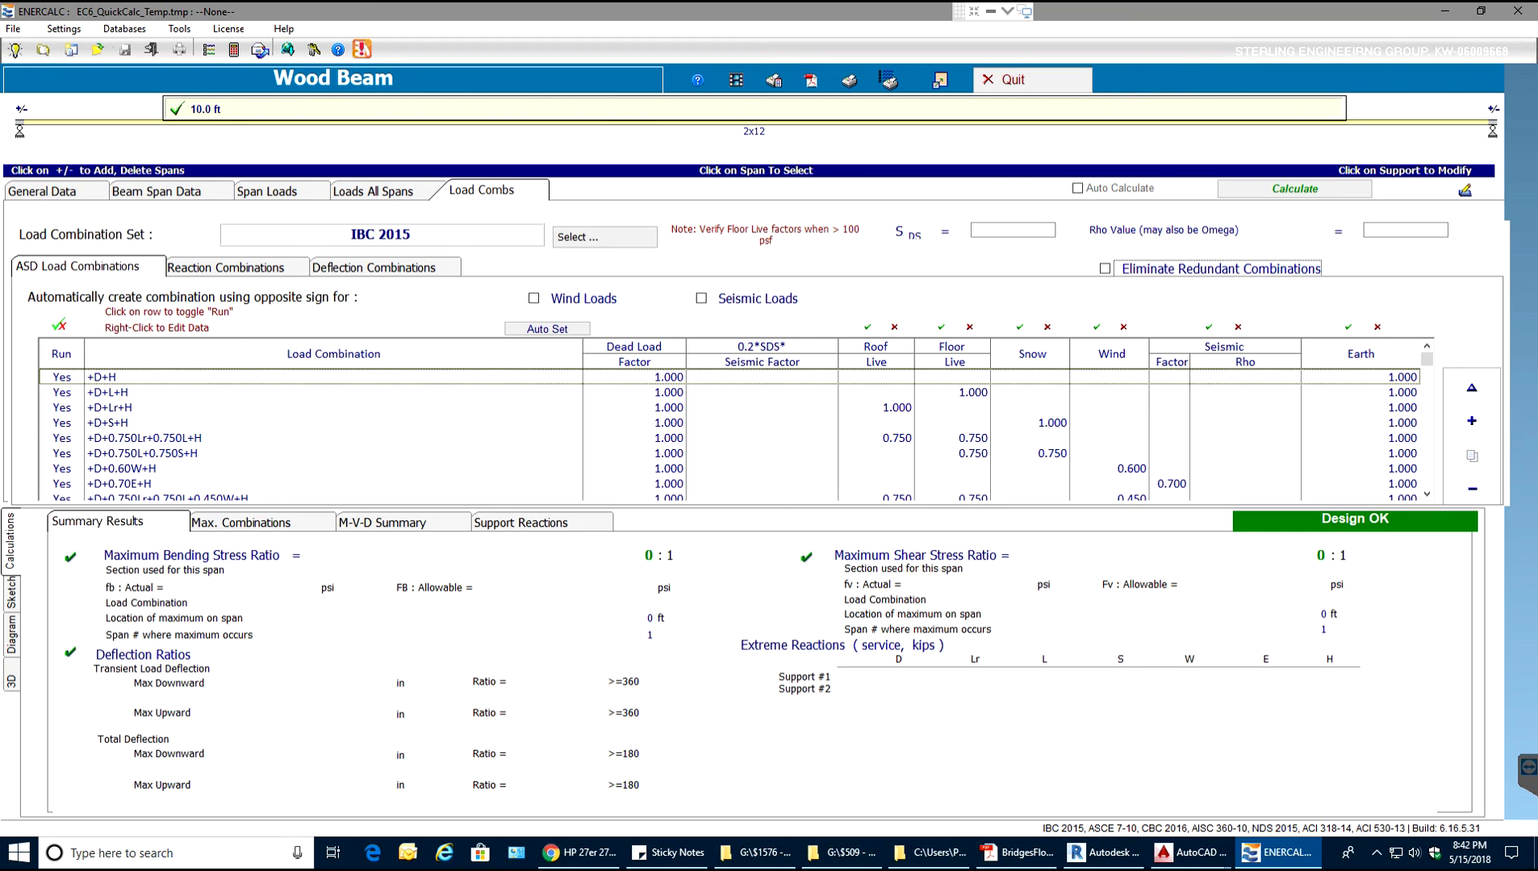
click(157, 191)
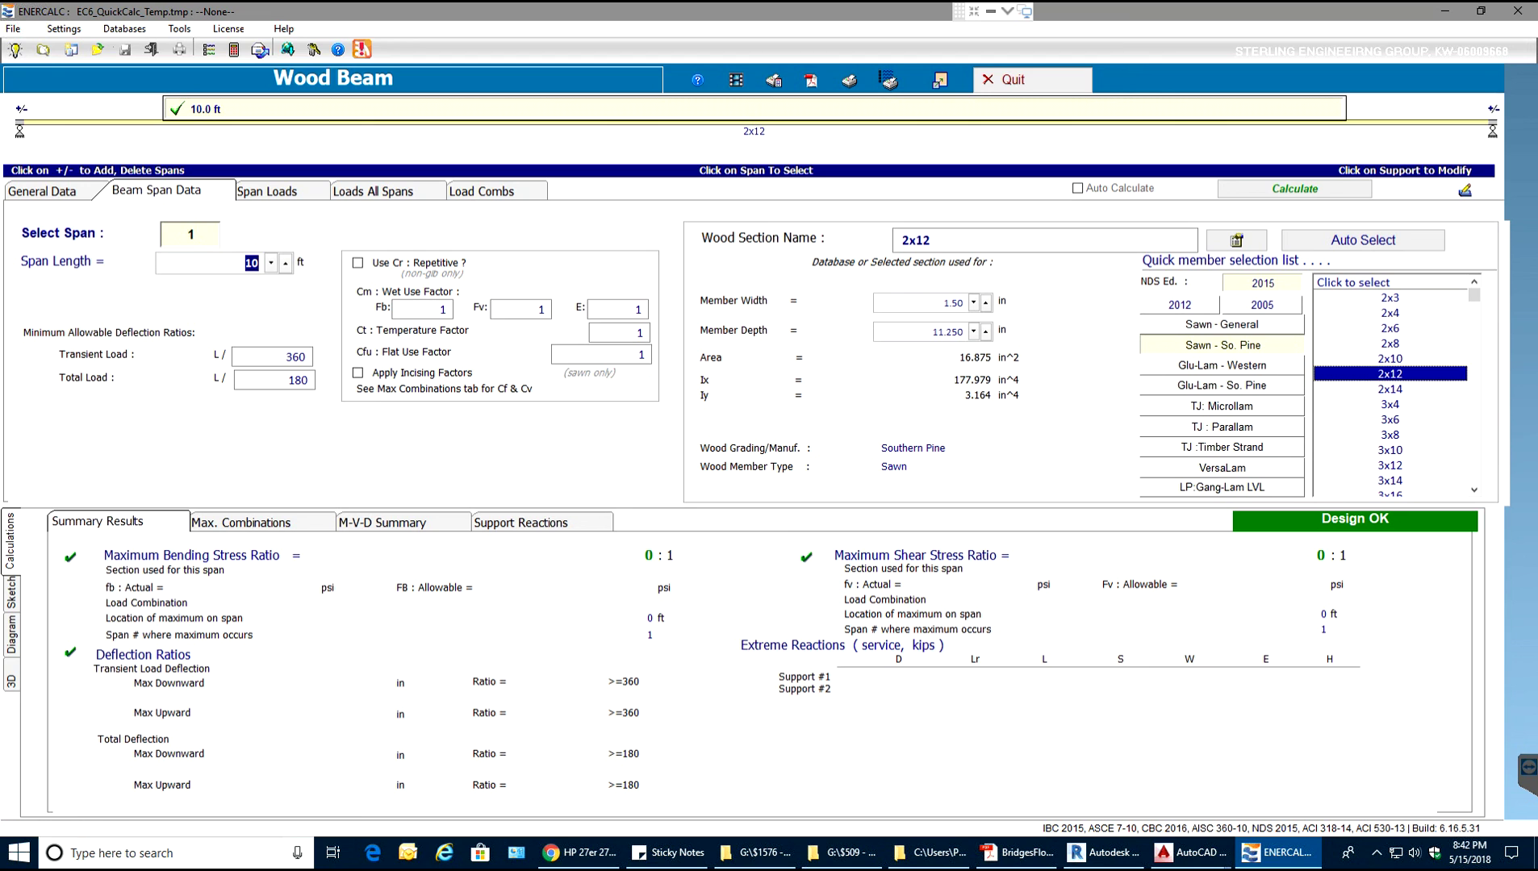
click(1294, 188)
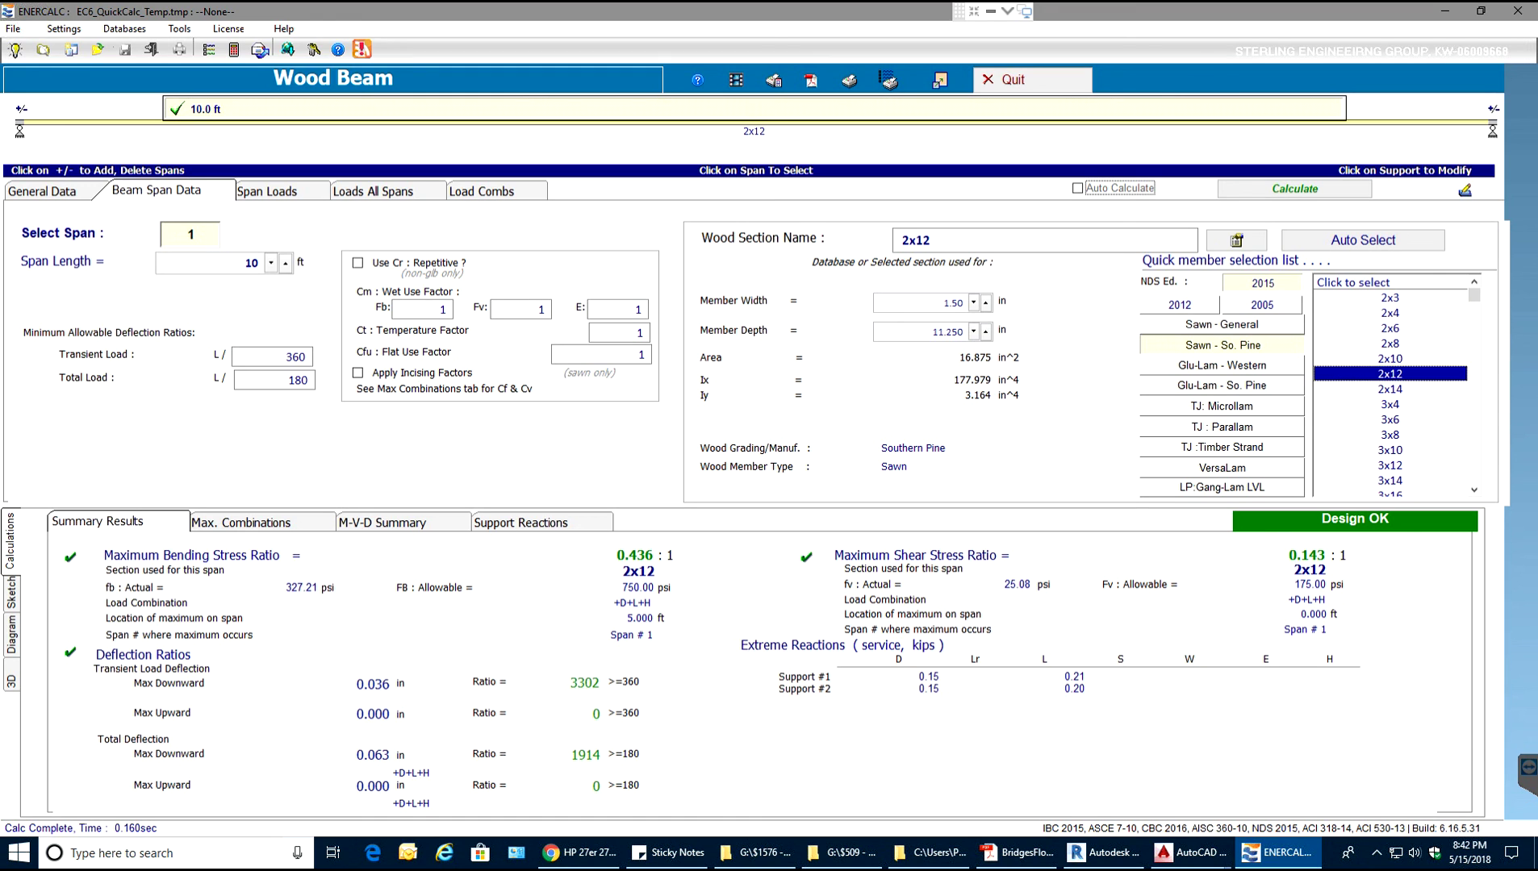
Place span 1's point load at 5 ft along the beam.
click(251, 263)
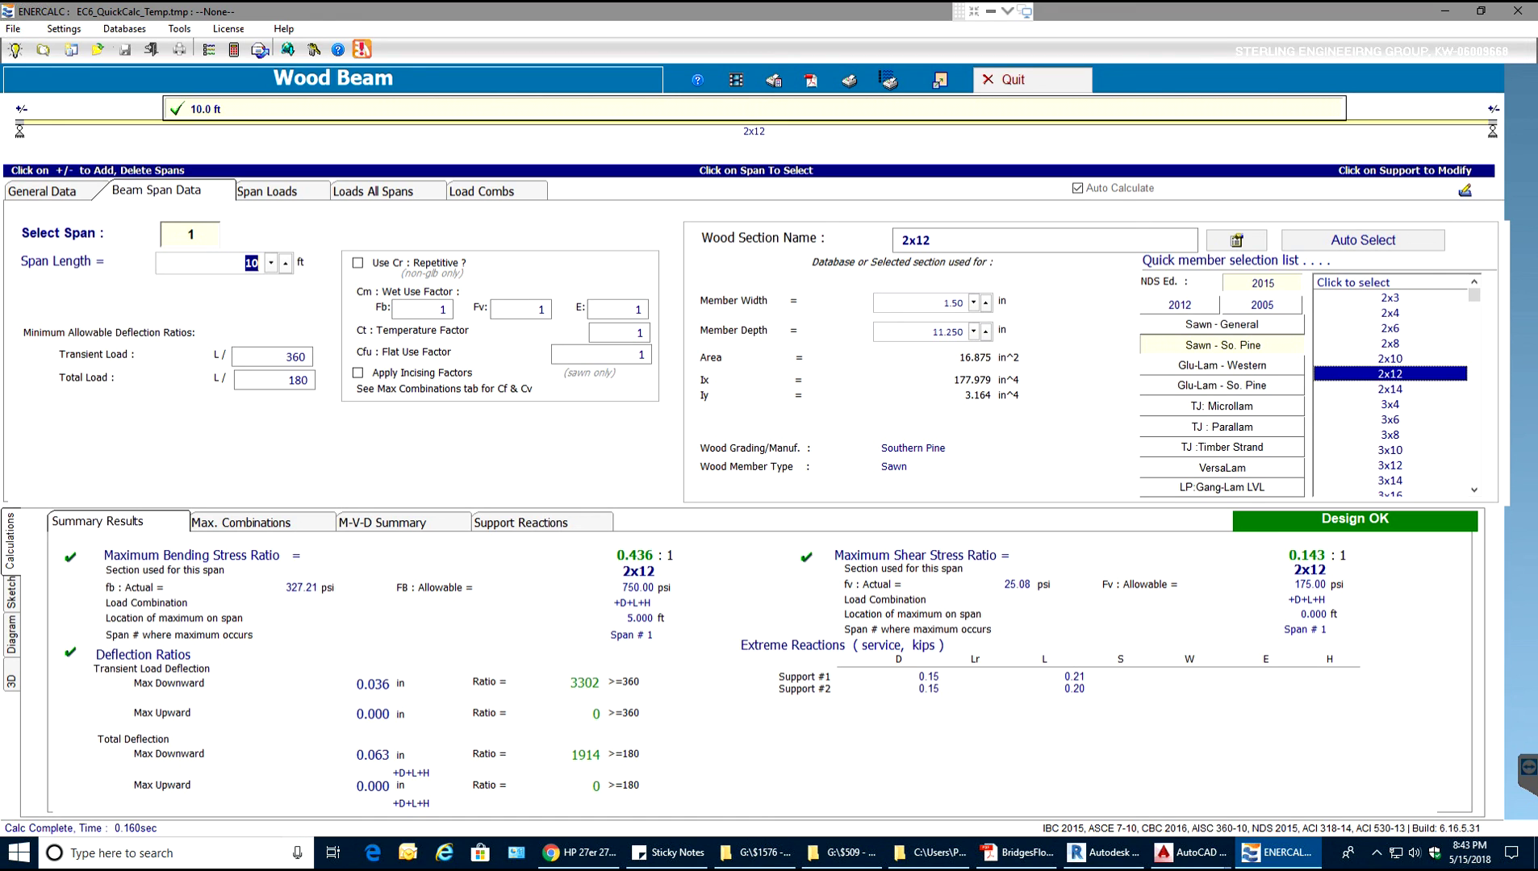
key(ctrl+Tab)
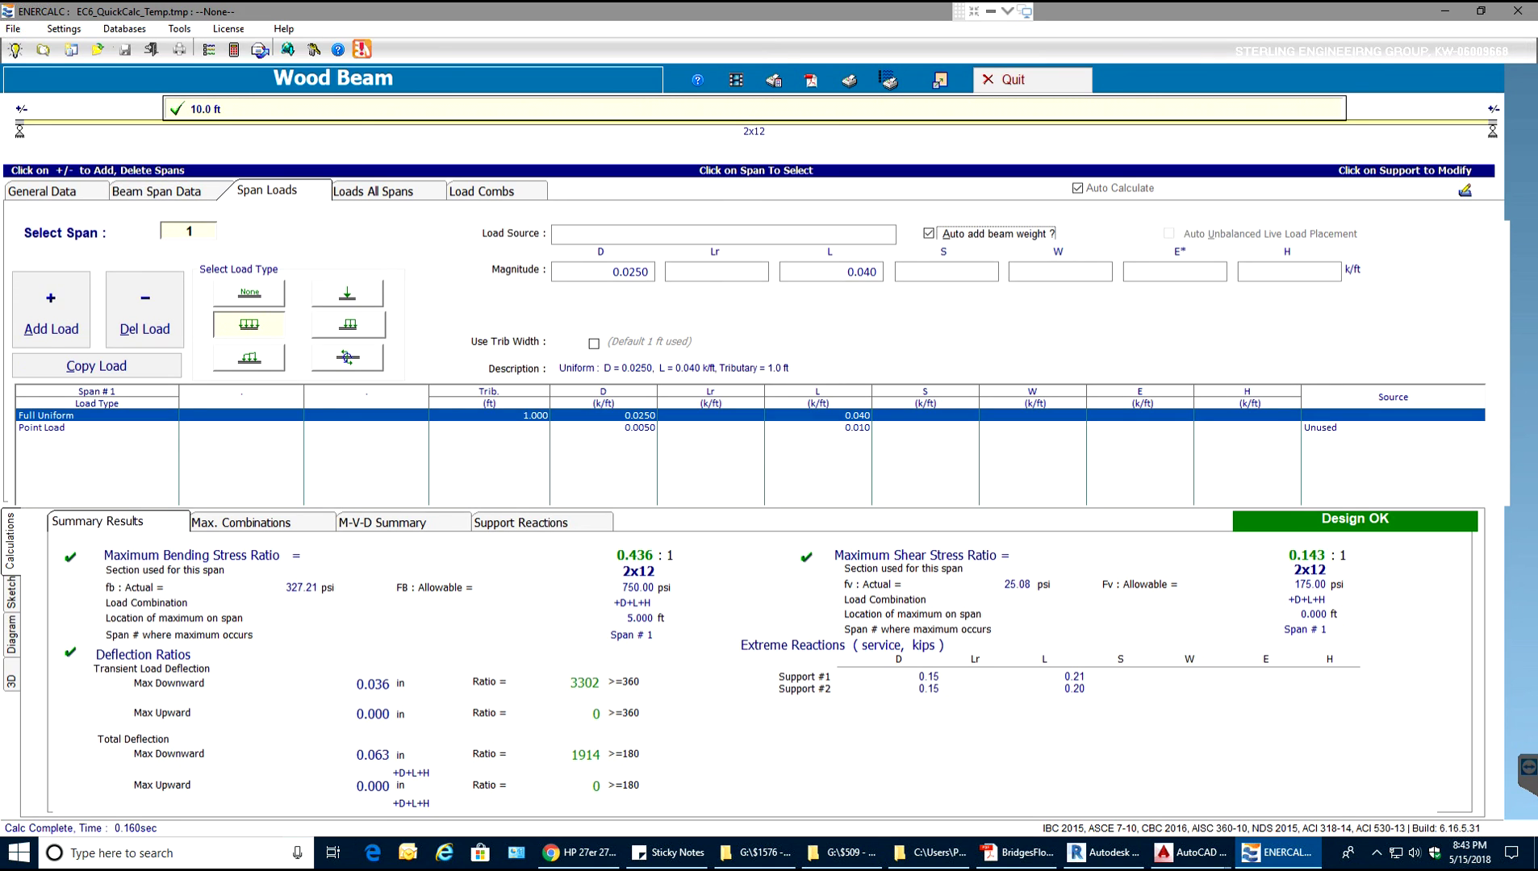
click(96, 428)
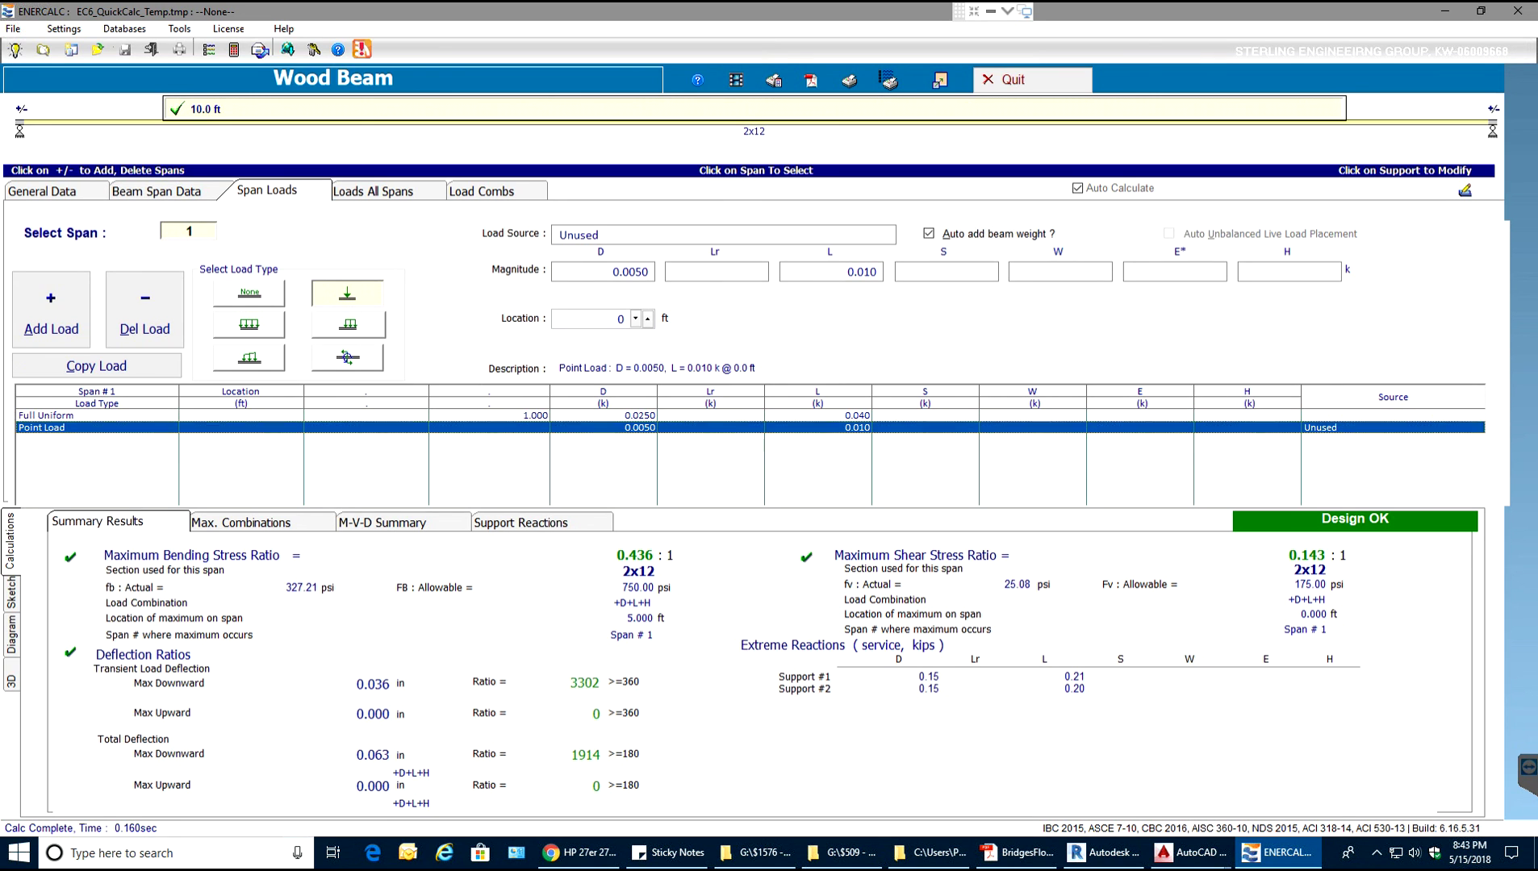
click(618, 319)
double_click(619, 319)
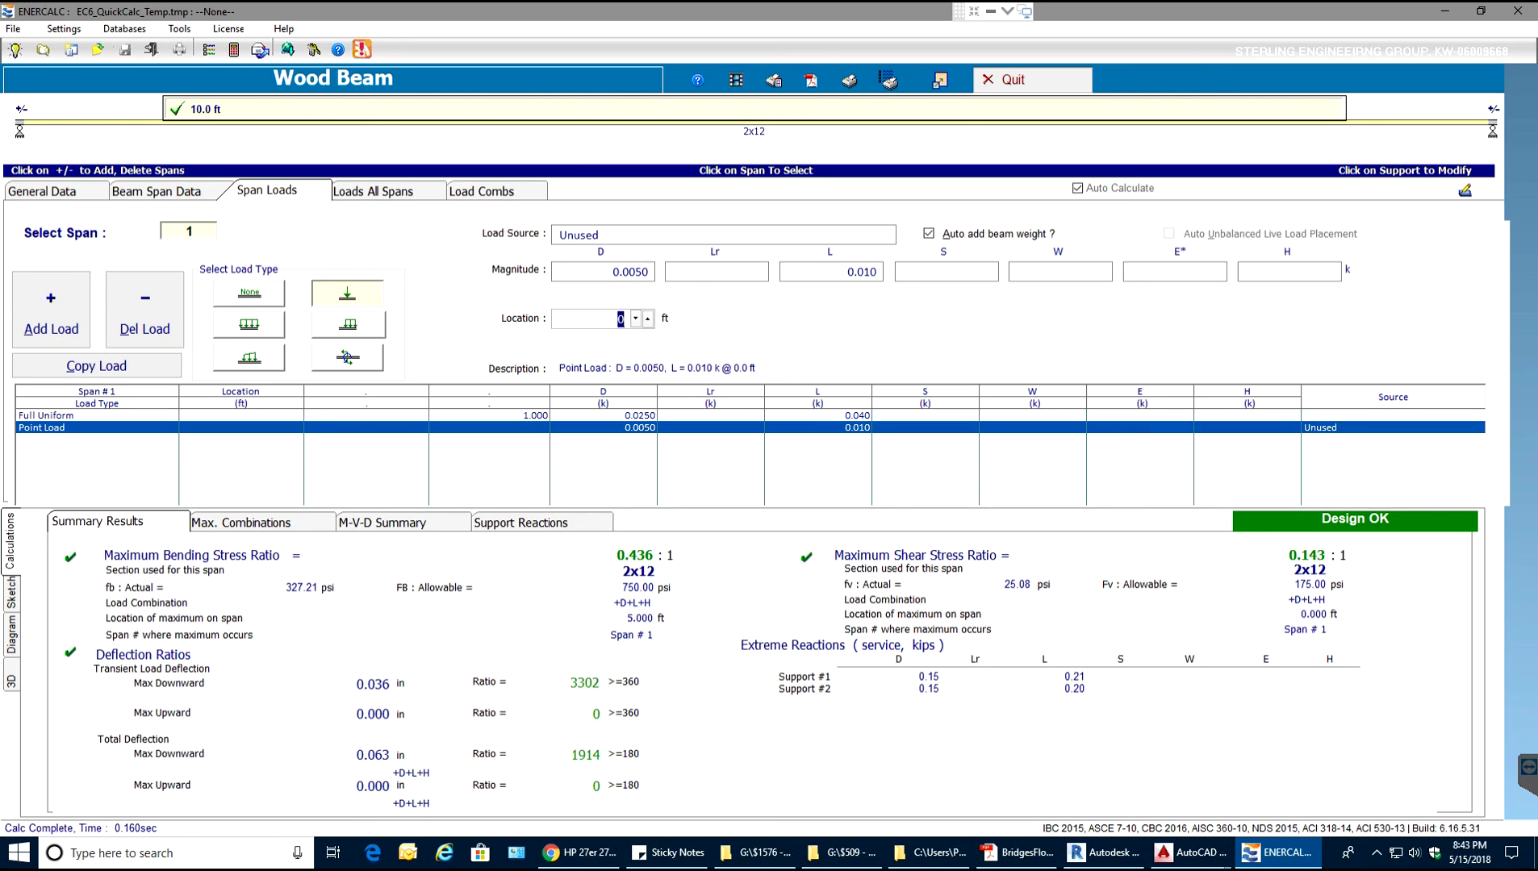
text(5)
key(Return)
View the loaded beam in 3D along the Z axis with its bracing hidden.
click(11, 679)
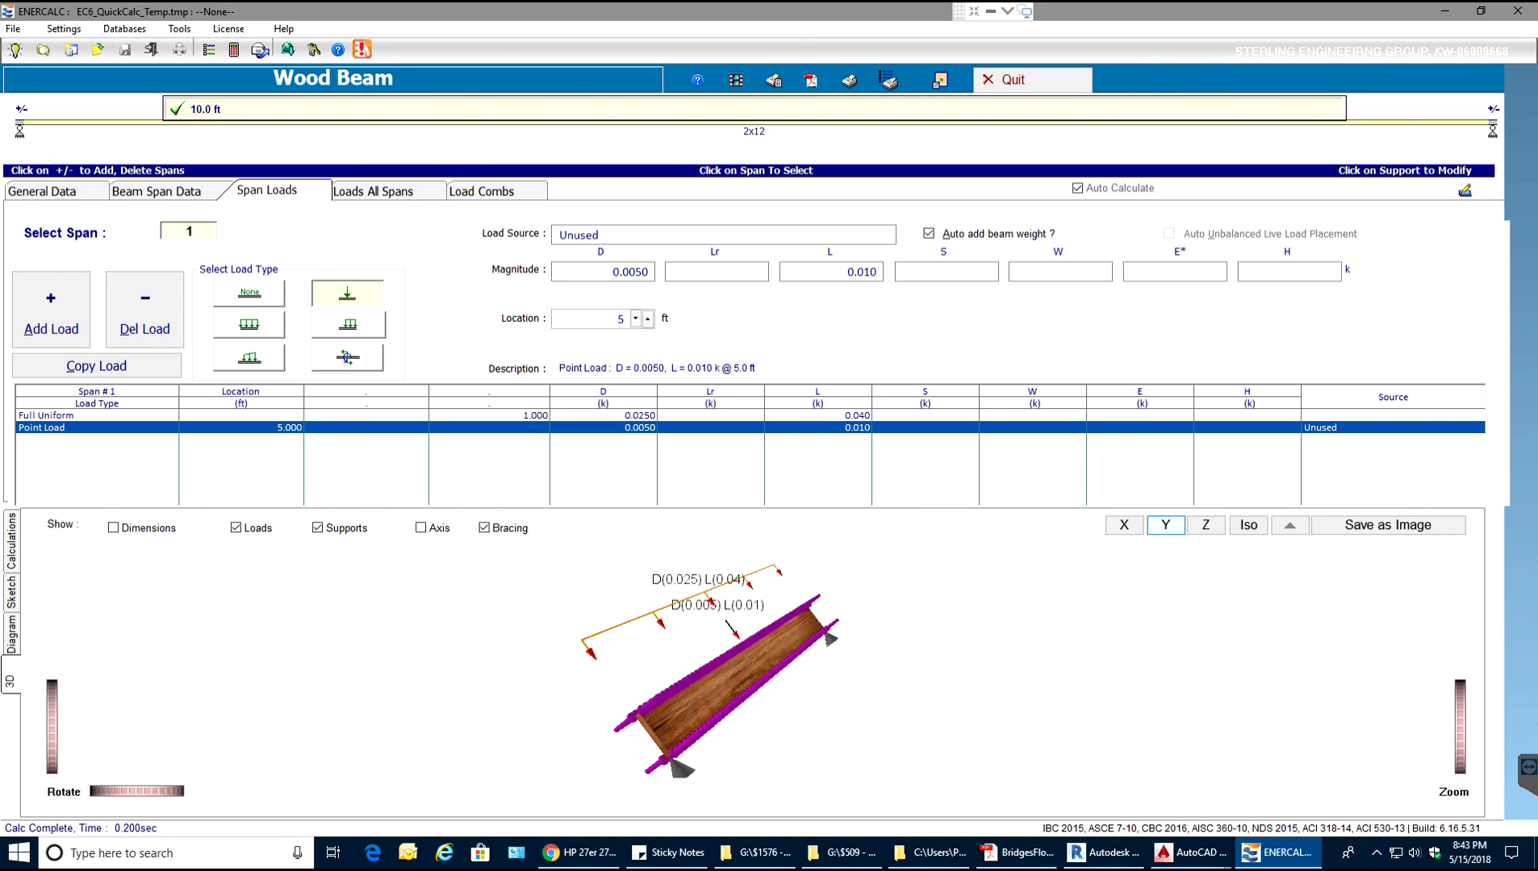
click(1165, 525)
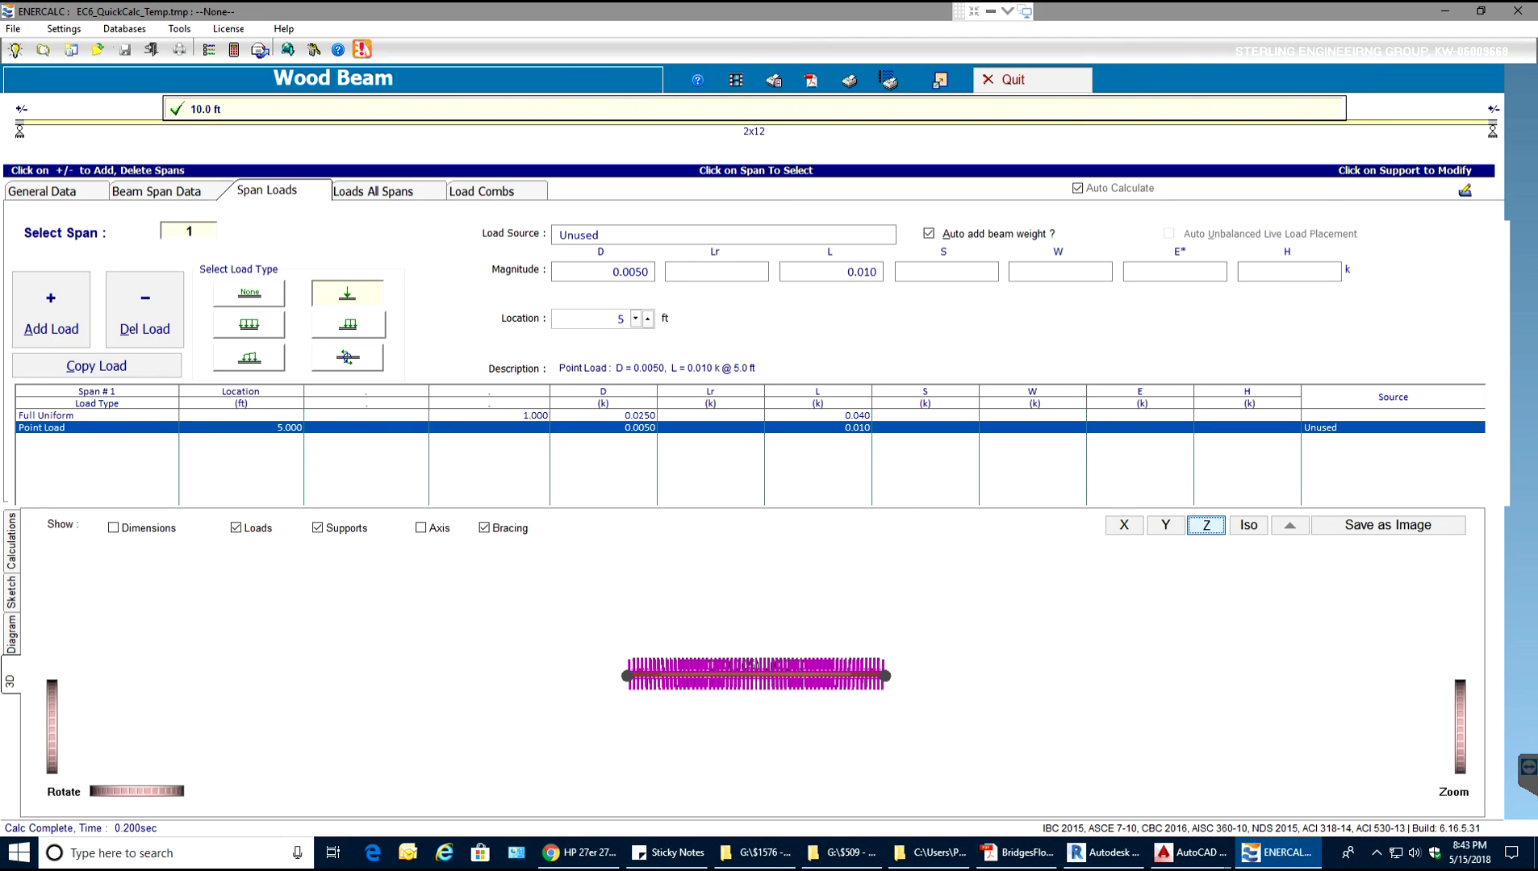
click(1205, 525)
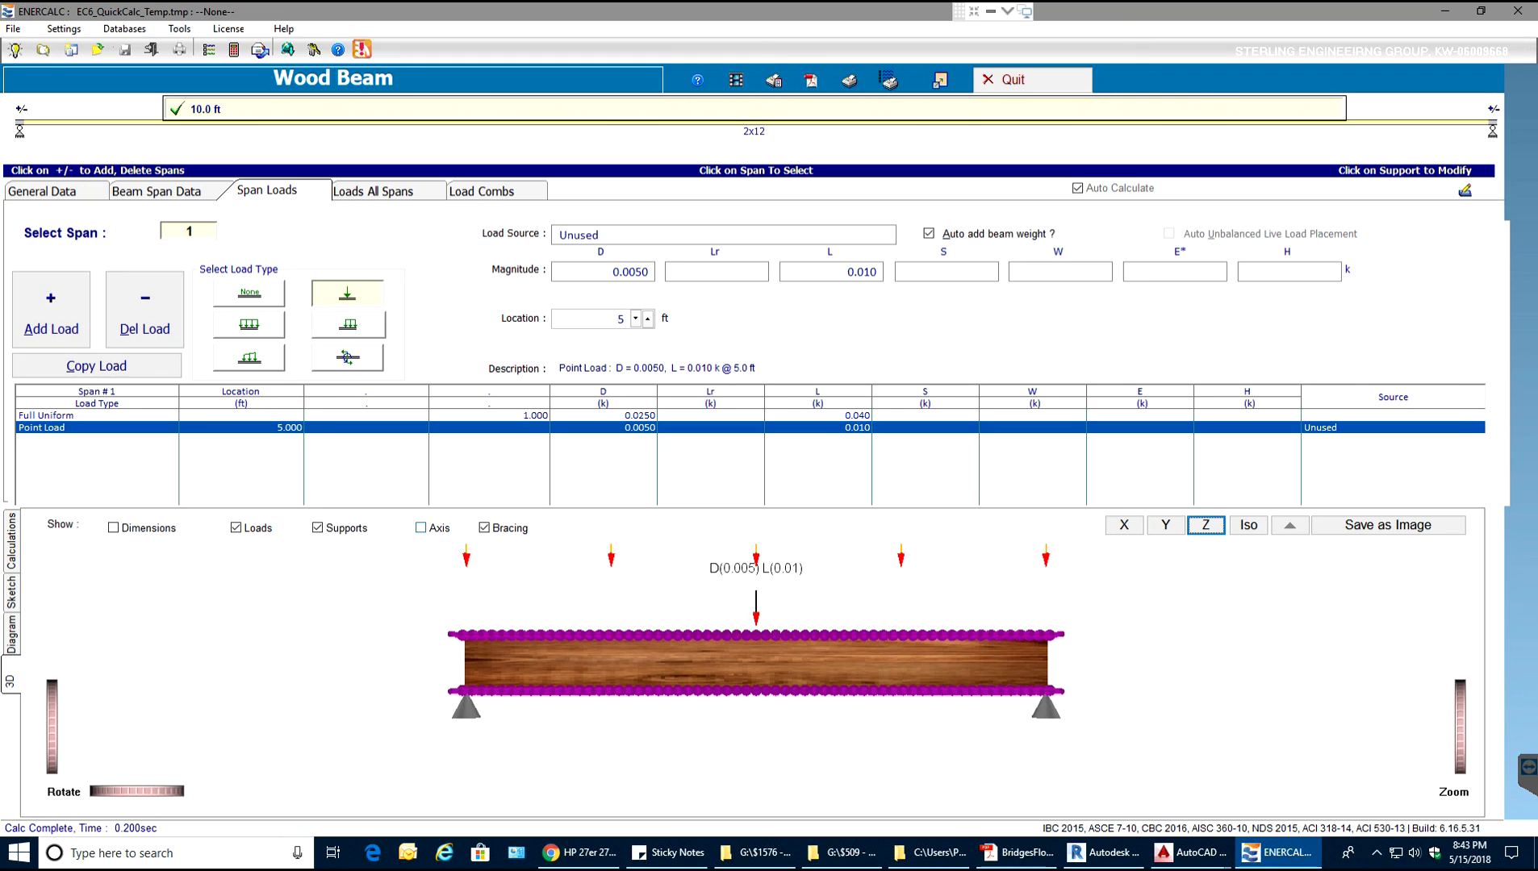
click(485, 528)
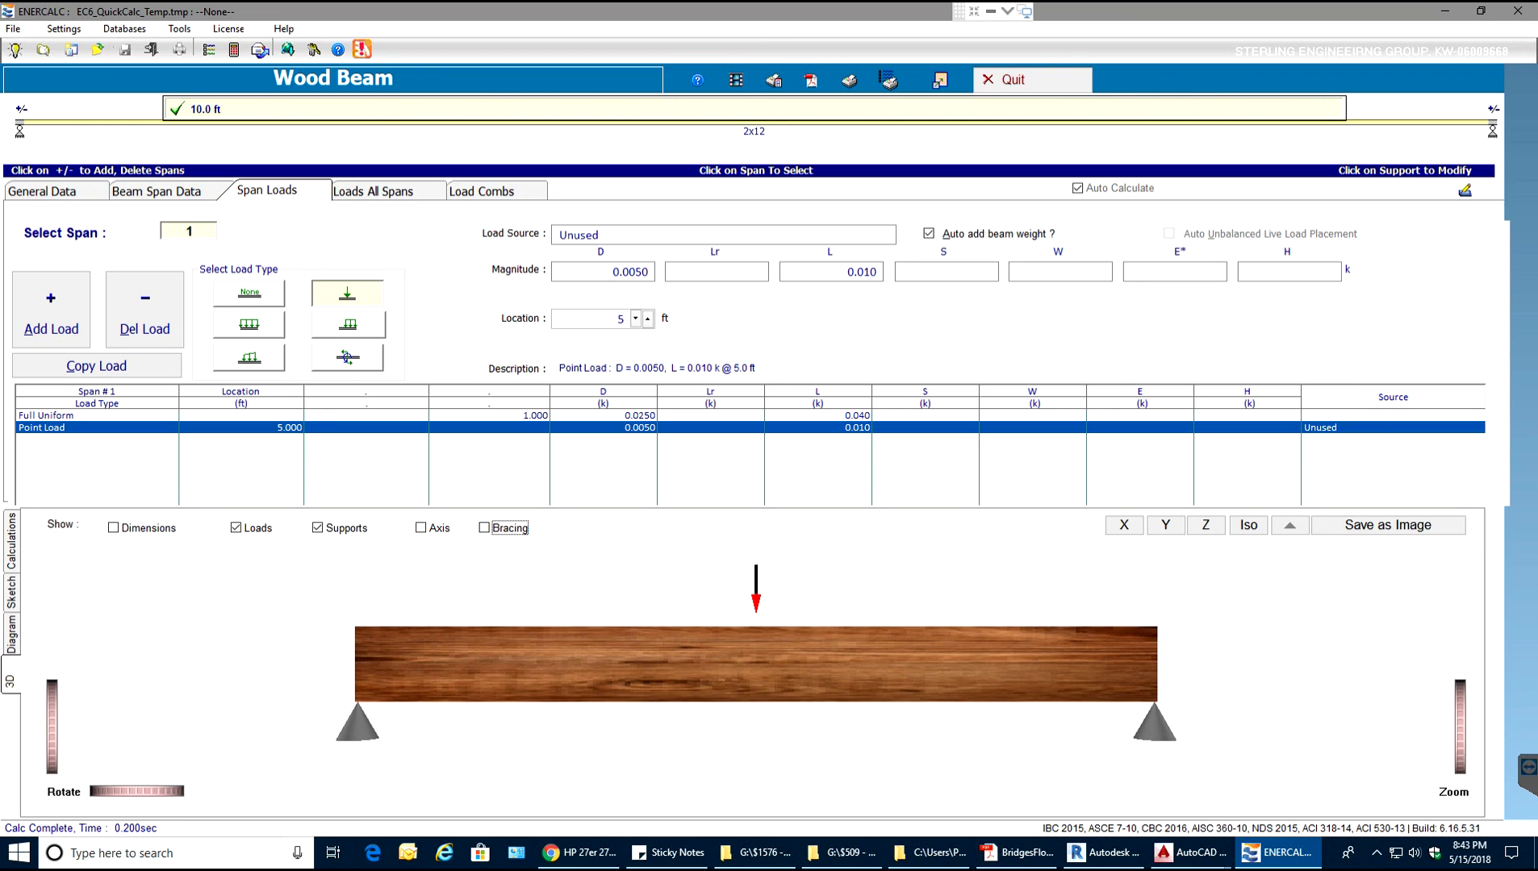
Check the magnitudes of span 1's point and full uniform loads, and return to the summary of calculated results.
click(613, 272)
click(717, 272)
click(716, 272)
click(710, 415)
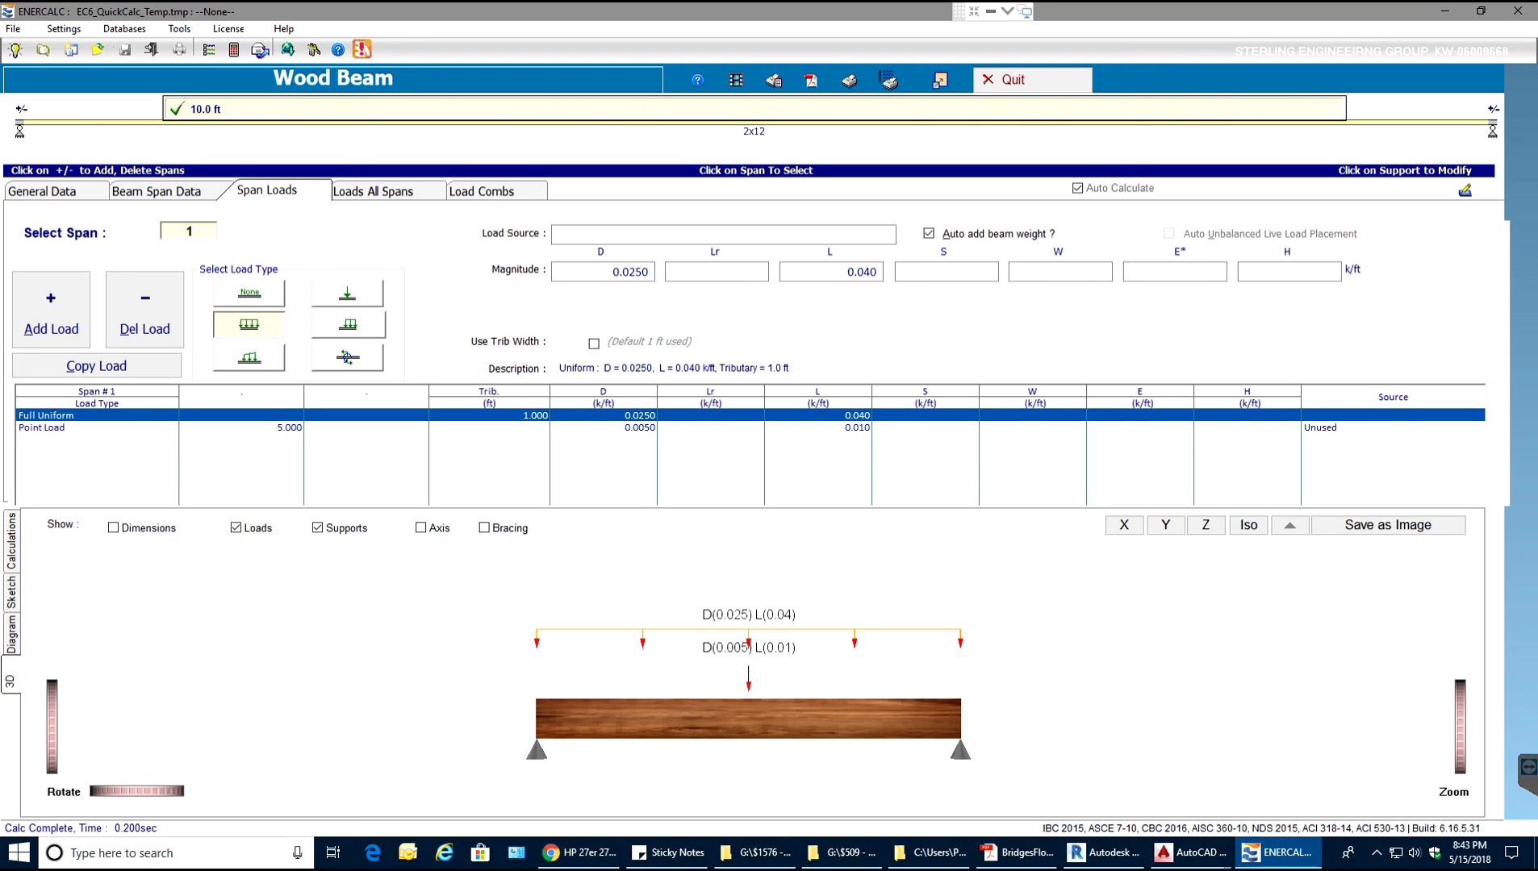
click(602, 272)
click(11, 541)
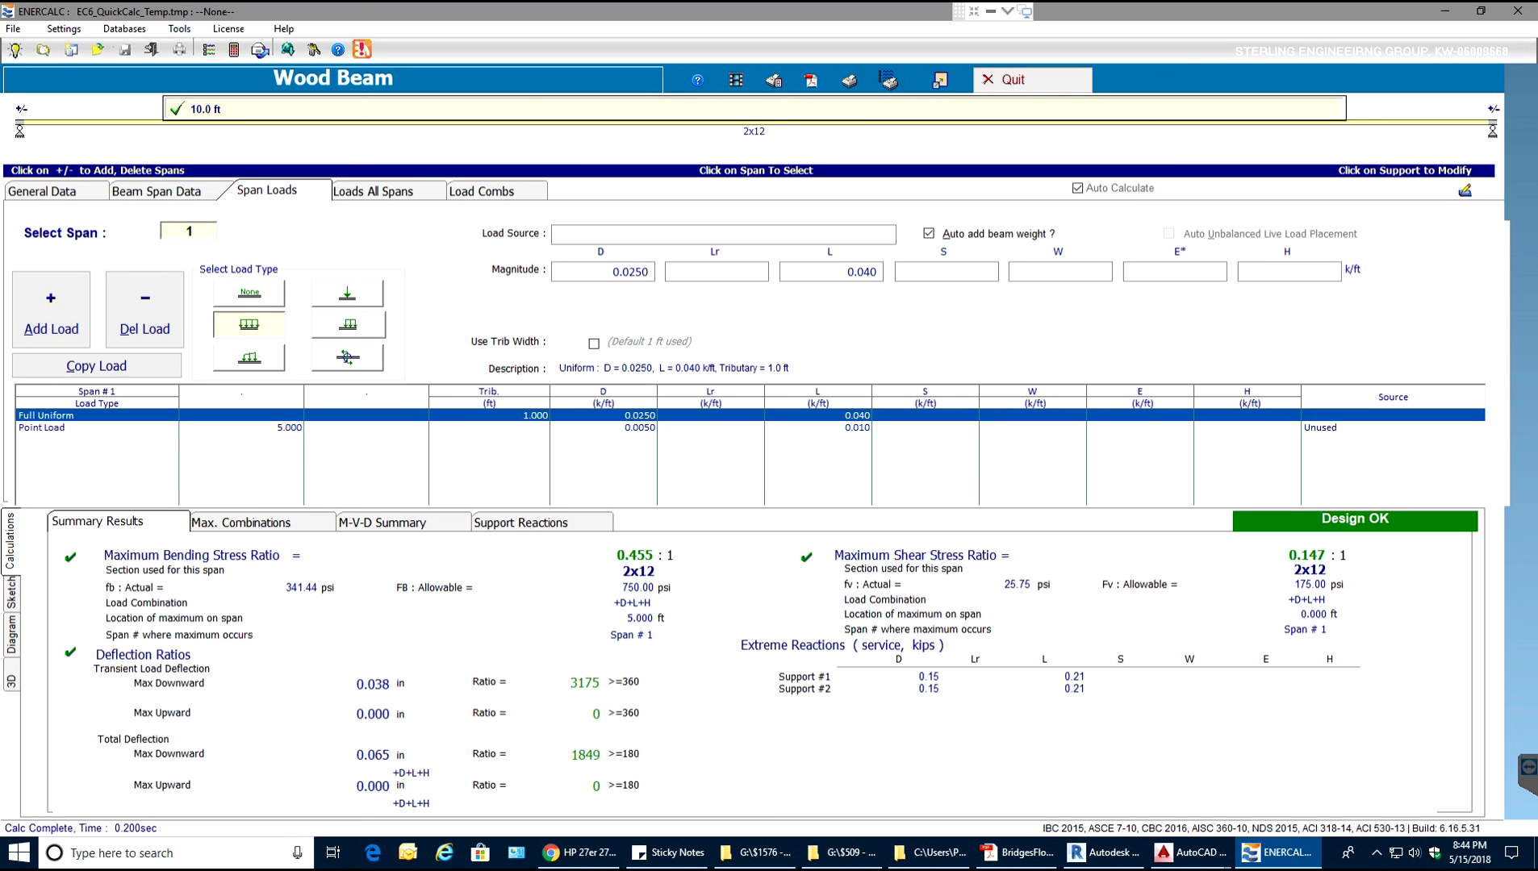
Set the dead load of span 1's full uniform load to 0.040 k/ft.
click(603, 272)
click(635, 272)
drag(635, 272, 646, 272)
key(BackSpace)
key(BackSpace)
text(4)
key(Return)
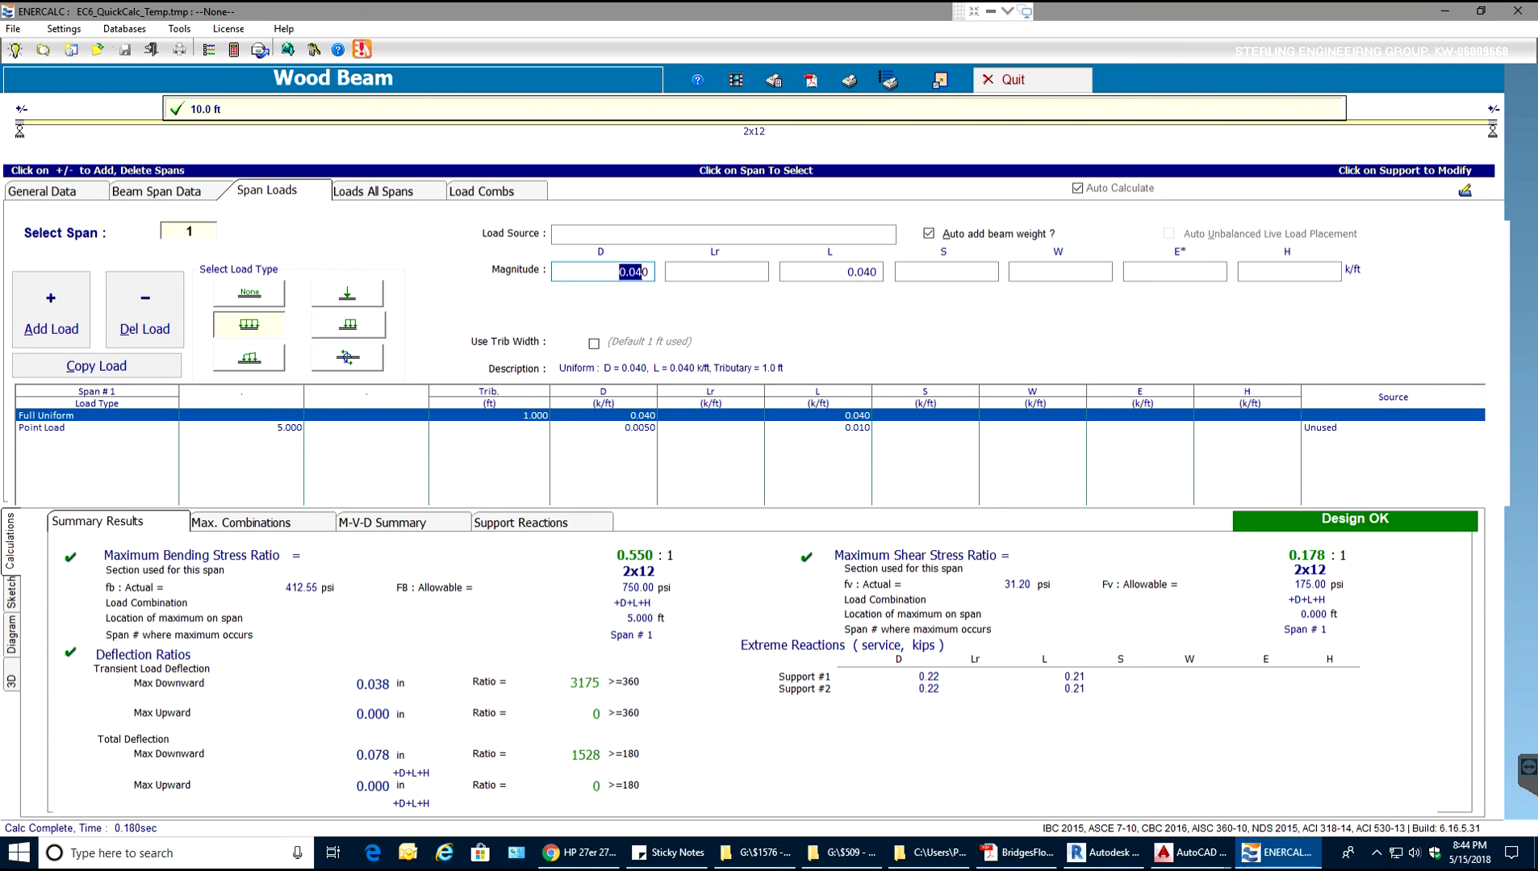
Review the beam's section name in the span data and its material and design values in the general data.
click(42, 191)
click(156, 191)
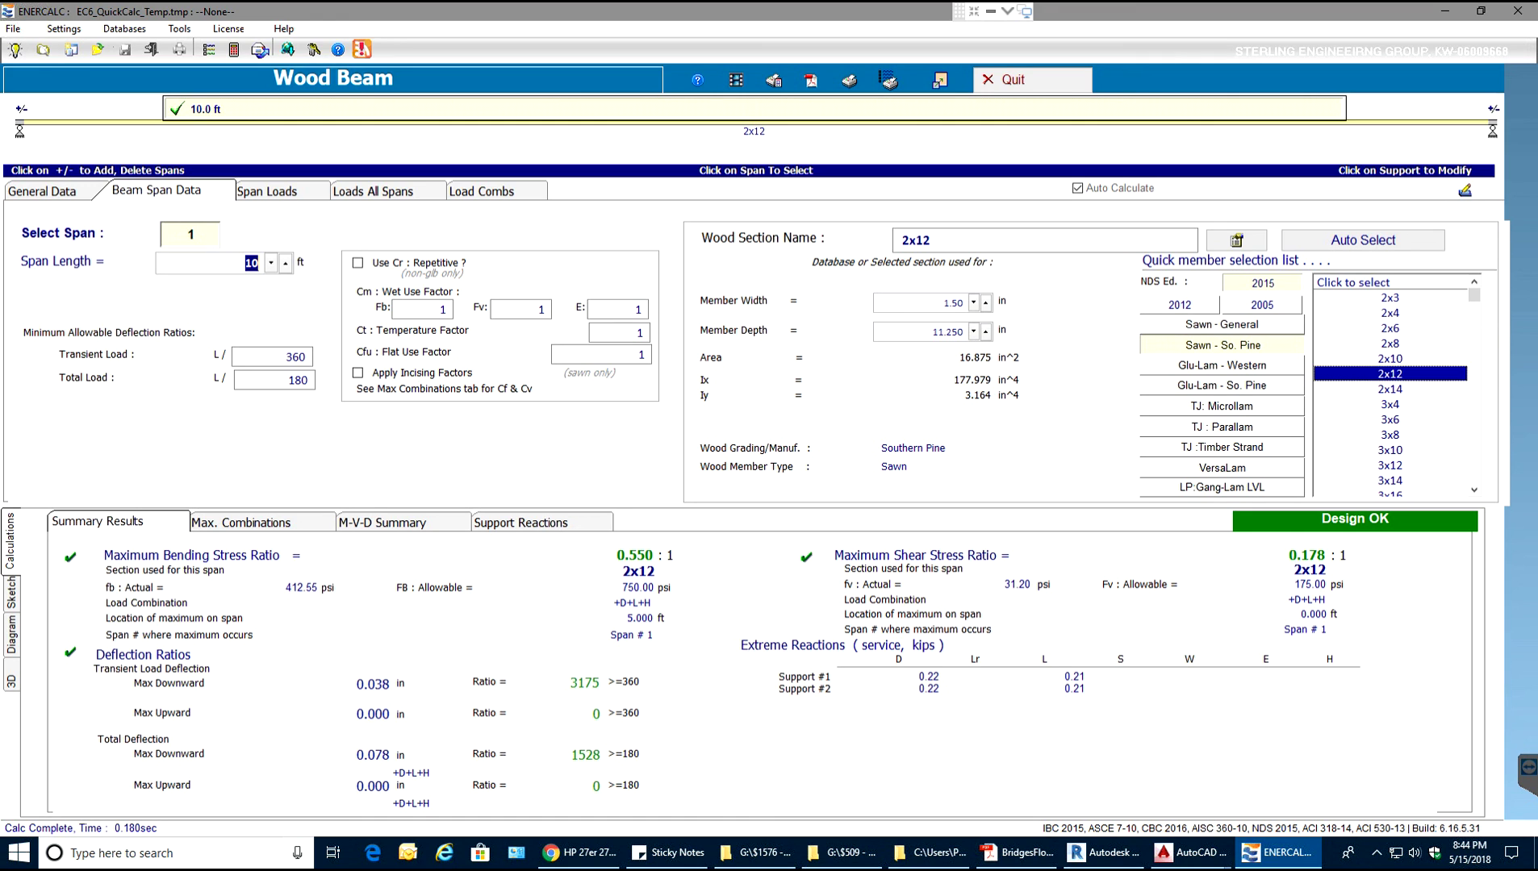
drag(932, 240, 901, 240)
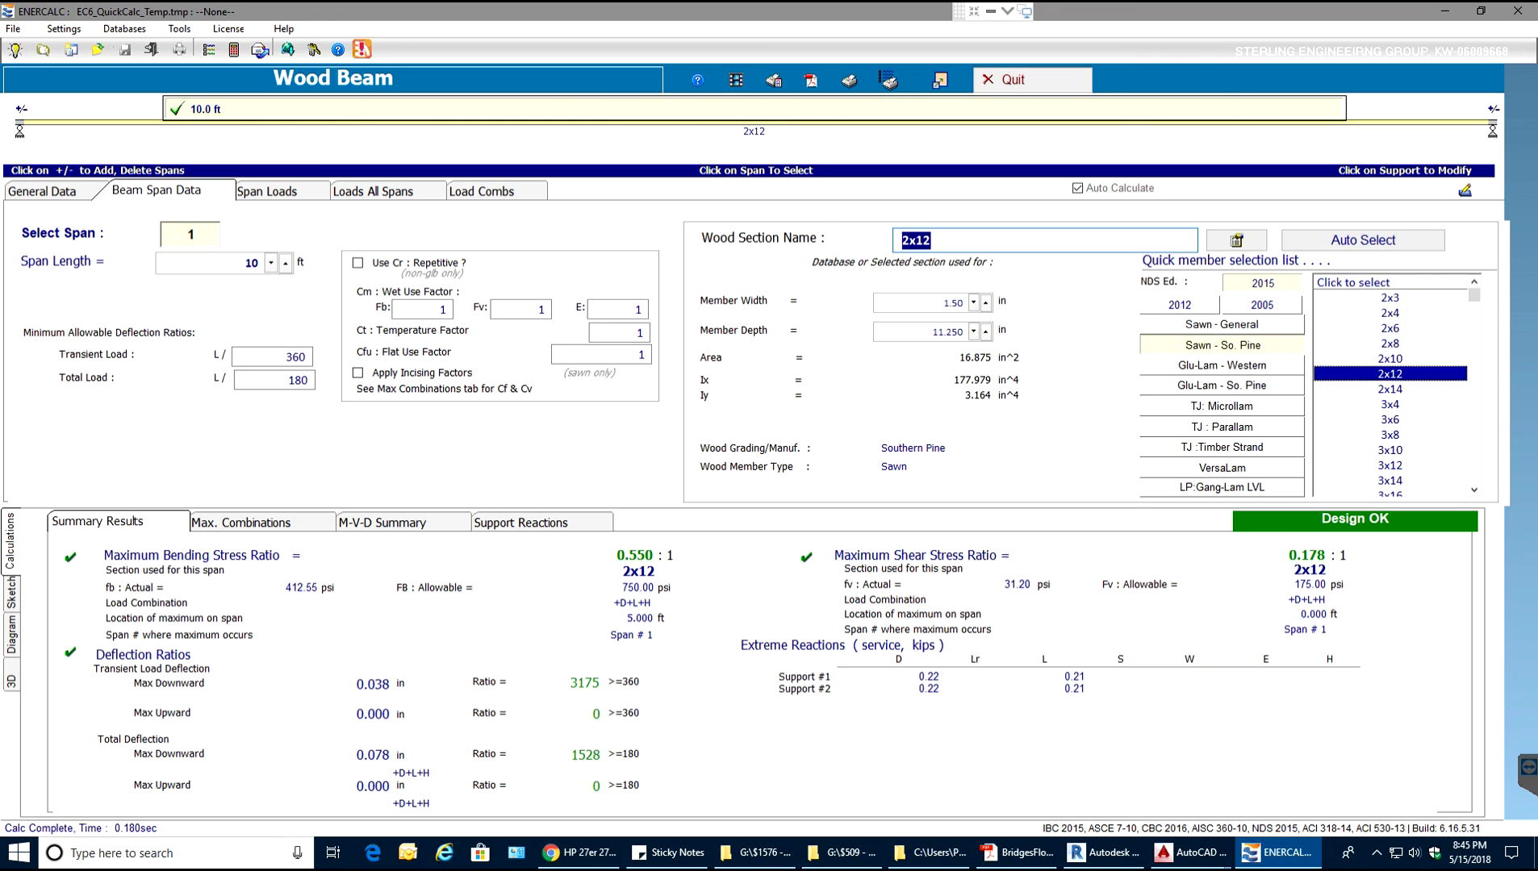
click(931, 241)
click(42, 191)
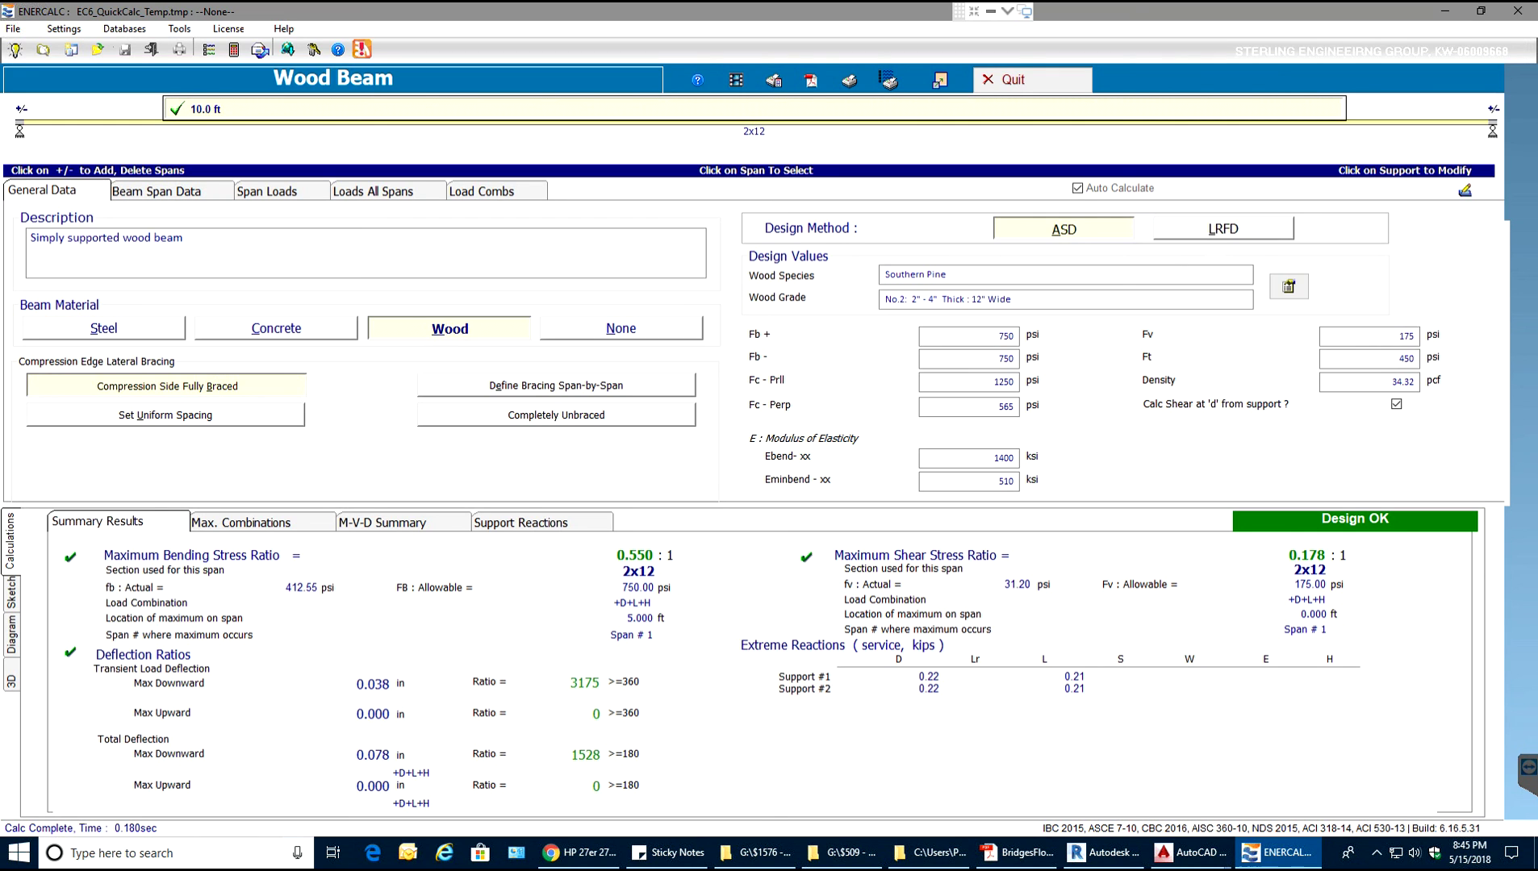